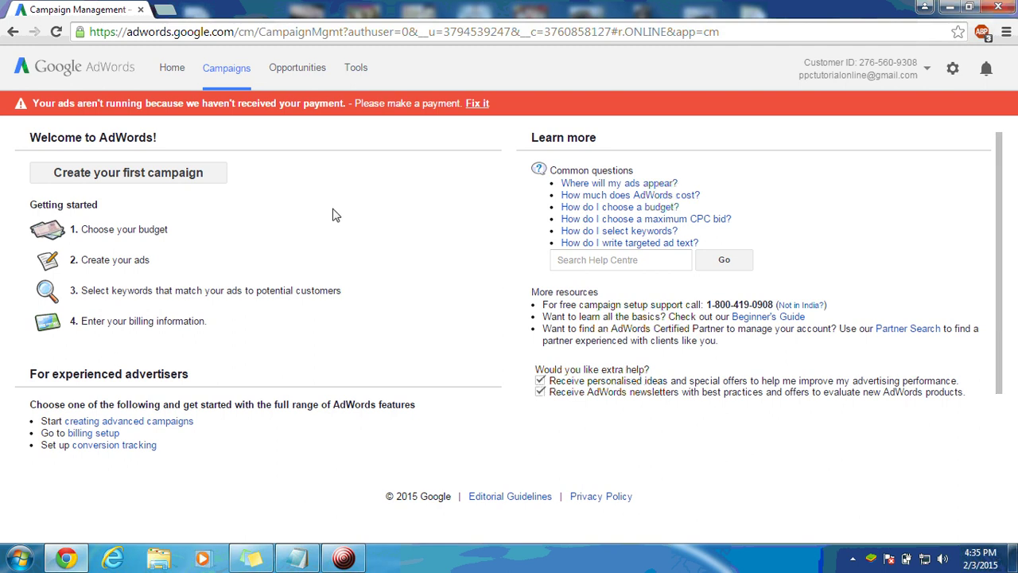
Open the website rajasthan-tours-packages.com in a new browser tab
left_click(164, 10)
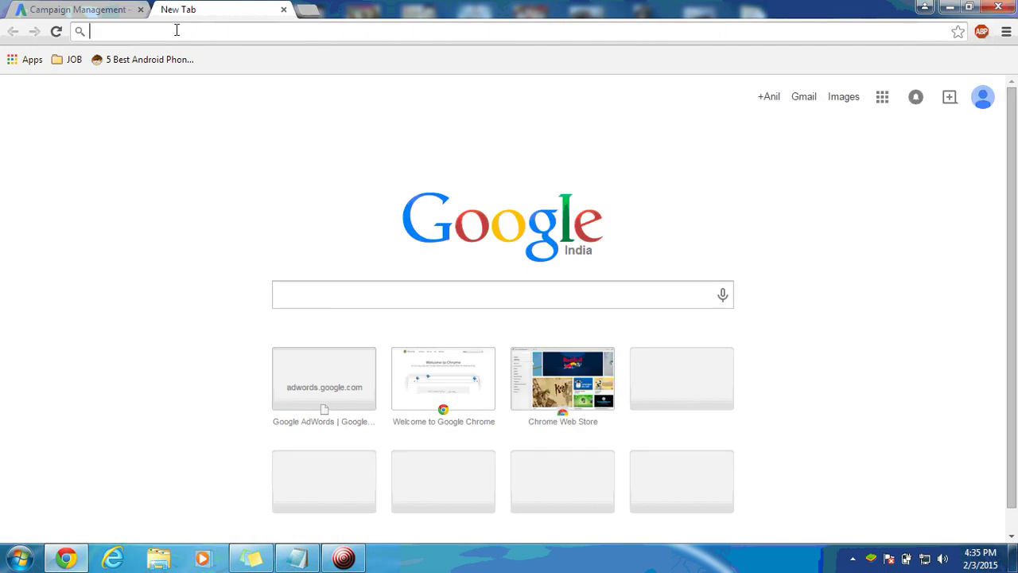
type("ra")
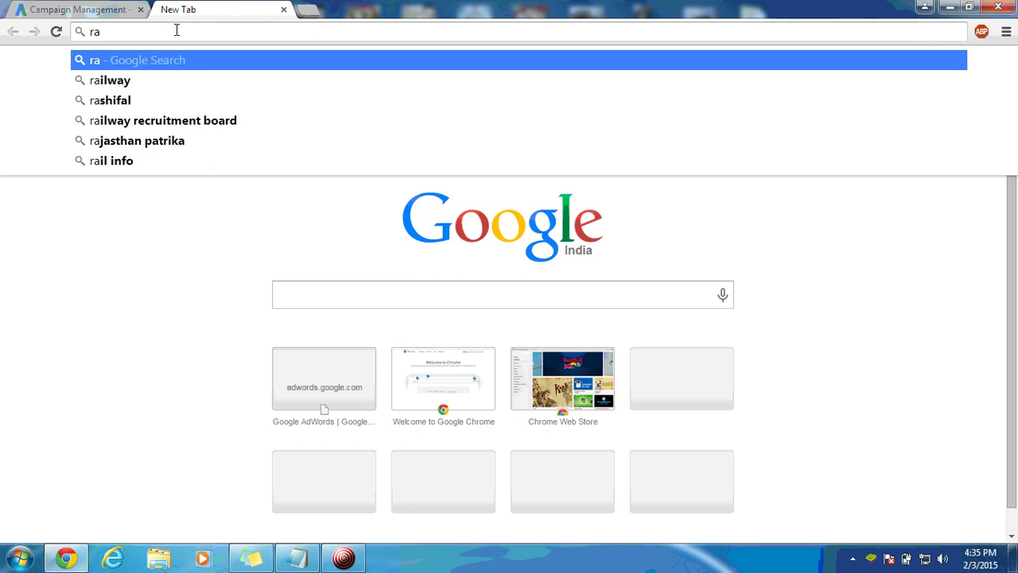
type("jast")
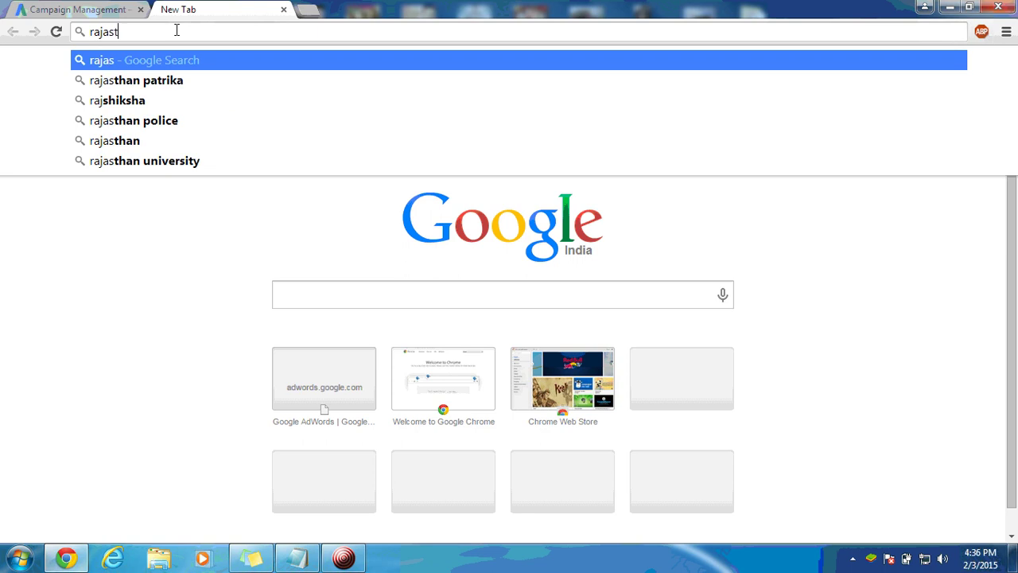
type("han-")
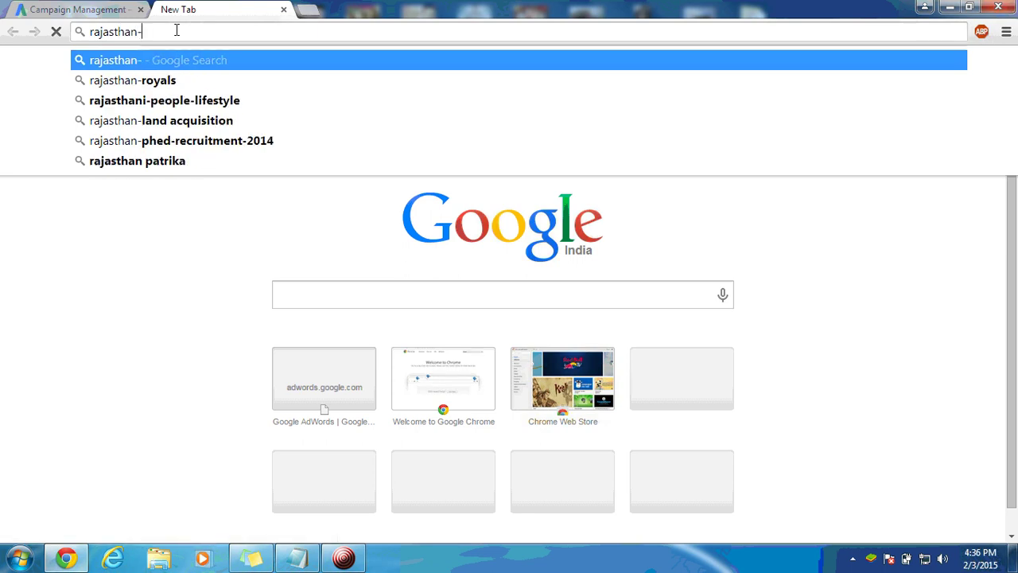
type("tours")
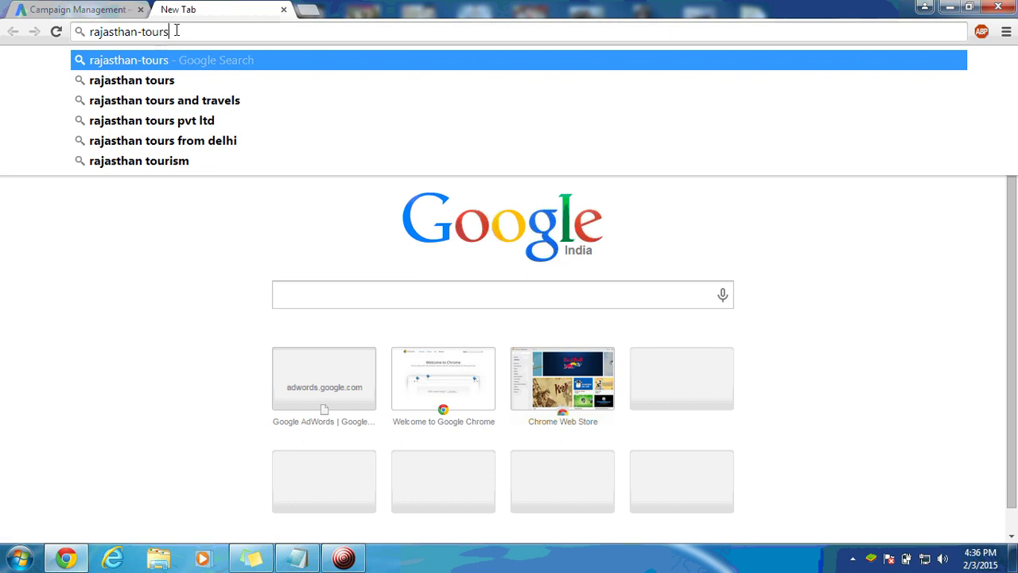
type("-package")
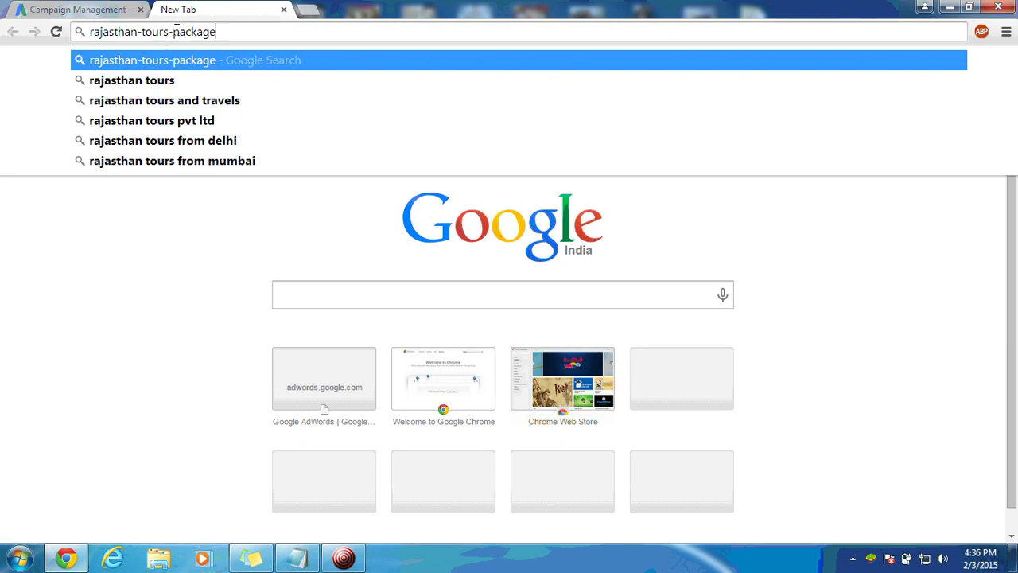
type("s.com")
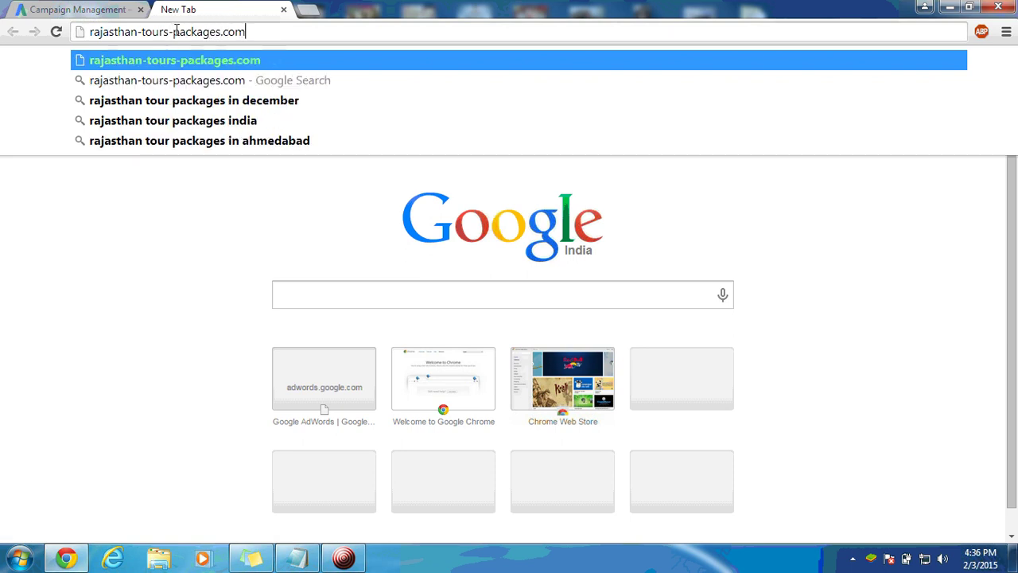
key("Return")
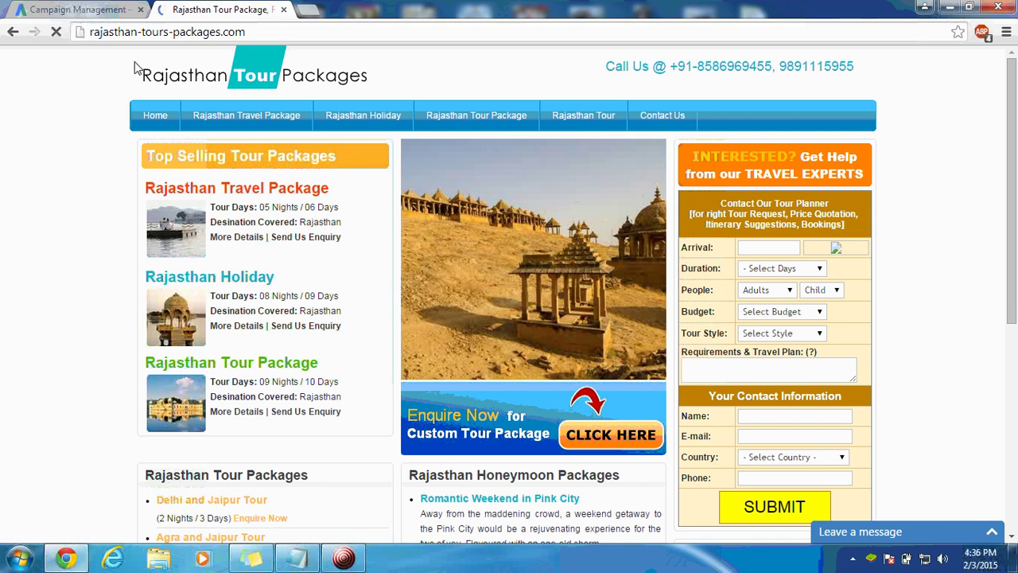
Return to the AdWords account and start creating the first campaign
left_click(77, 10)
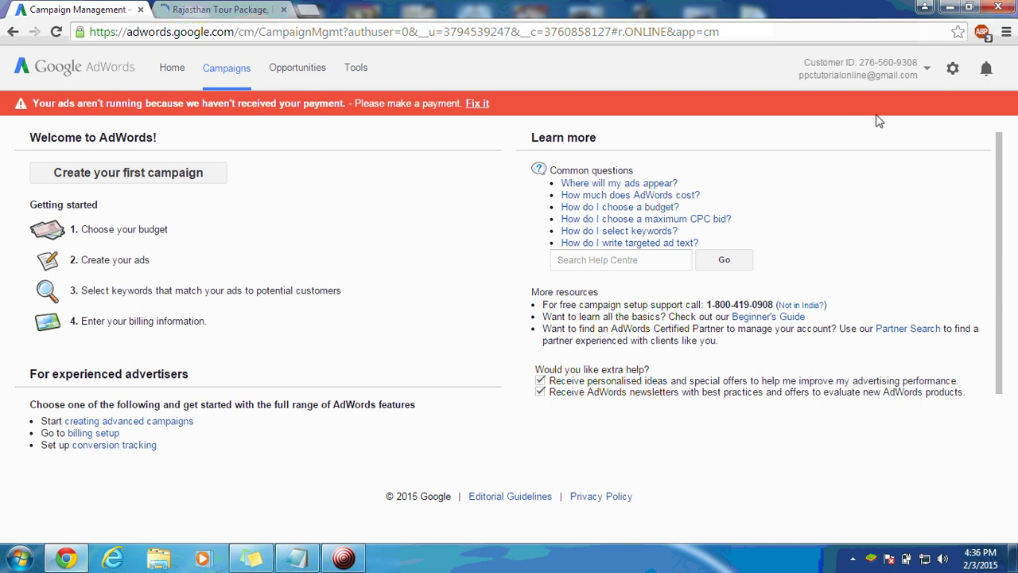
left_click(953, 70)
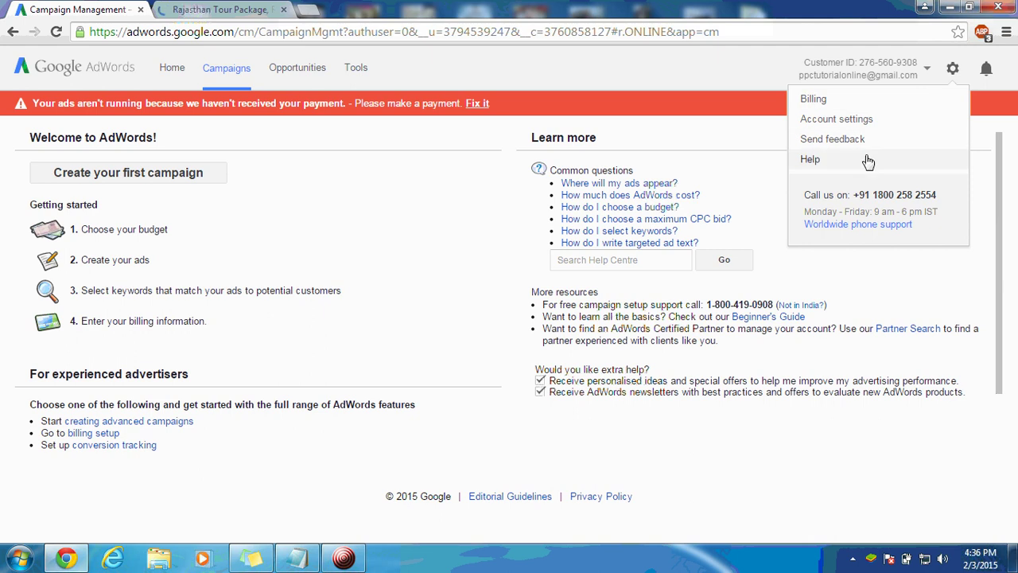
left_click(747, 183)
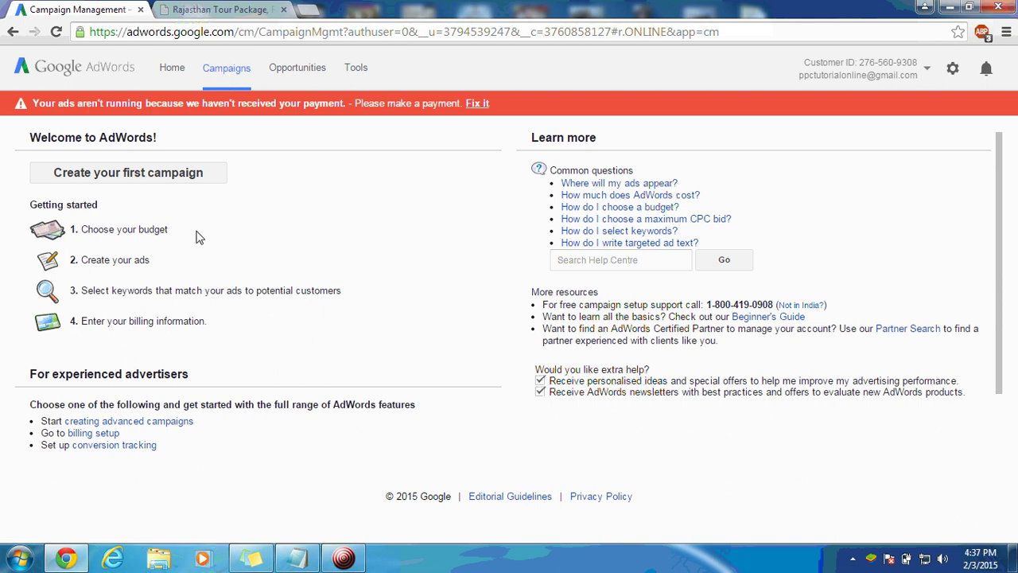
left_click(189, 181)
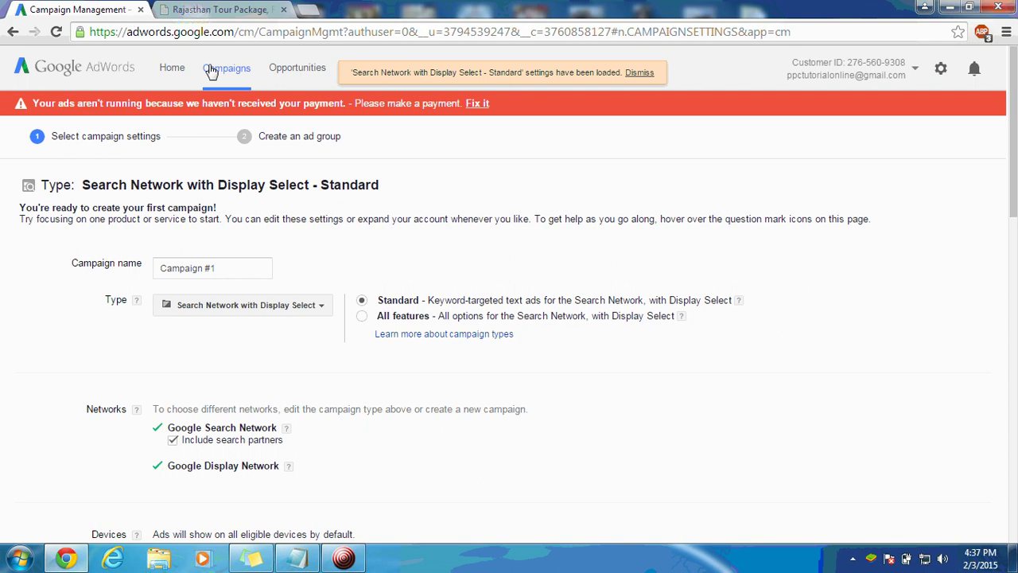
Look over the Rajasthan tour website's homepage, and open the list of campaign types for the new AdWords campaign
left_click(222, 10)
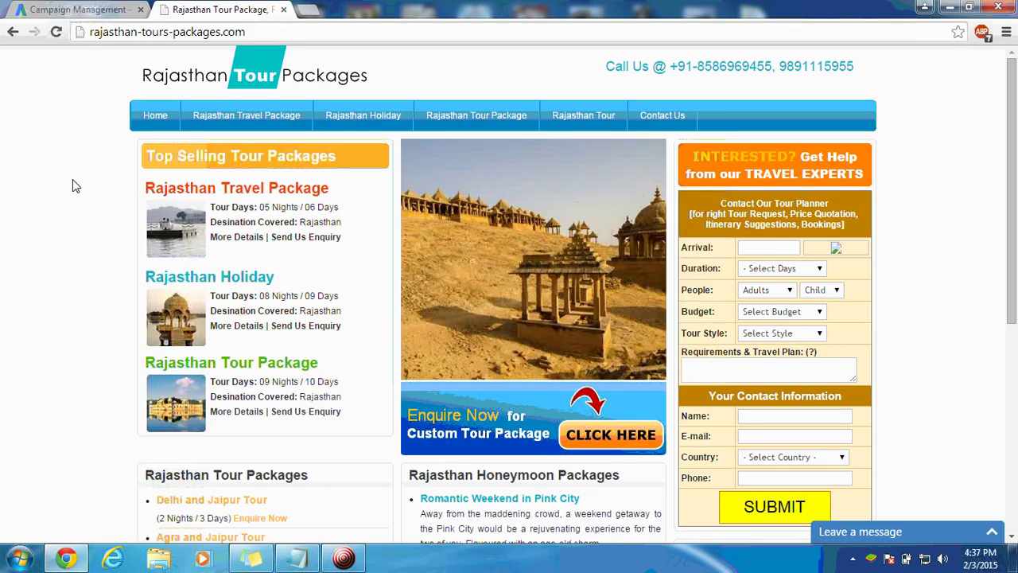
left_click(87, 11)
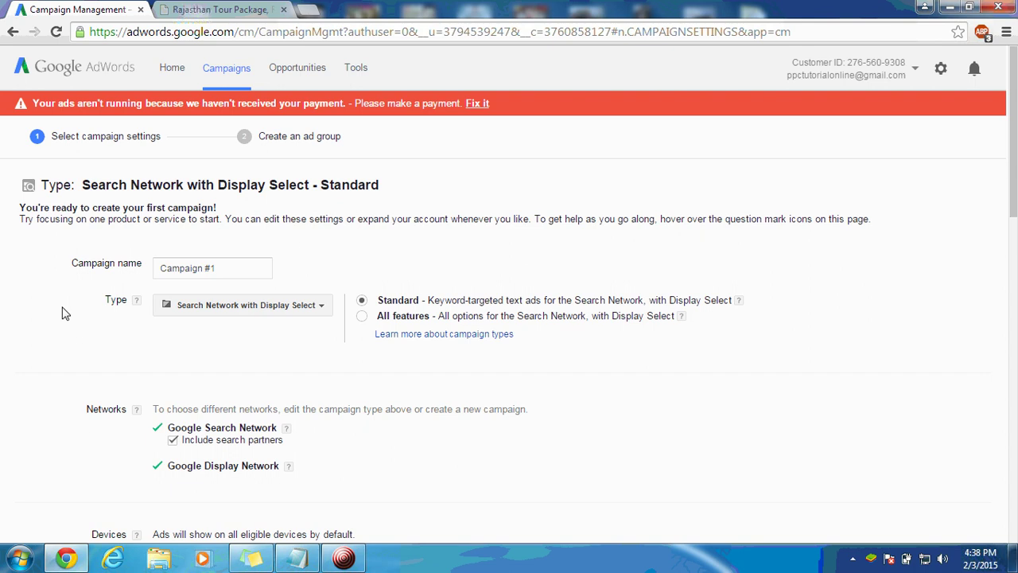
left_click(270, 310)
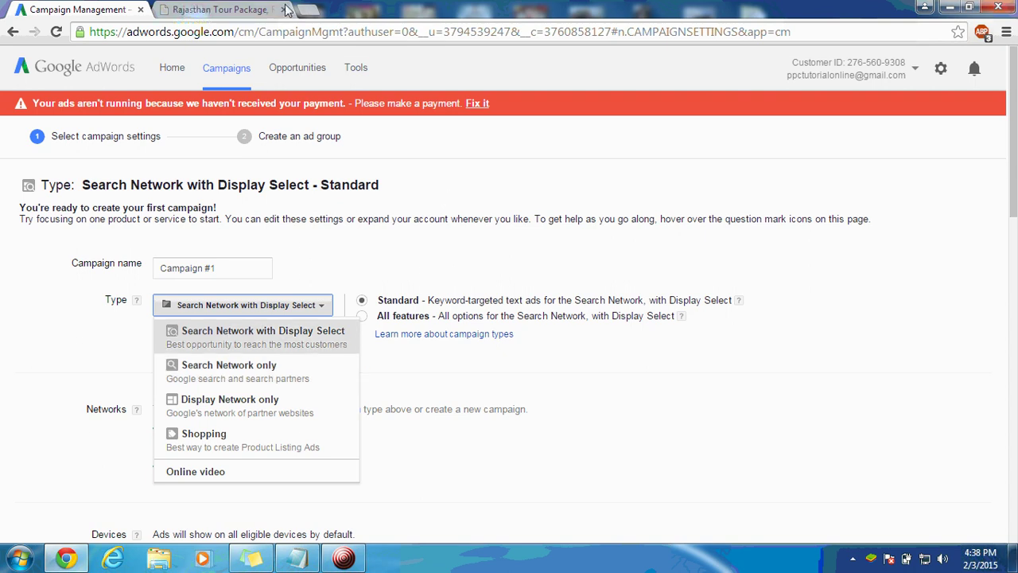
Open Google in a new browser tab and search for "goa tour packages"
left_click(307, 14)
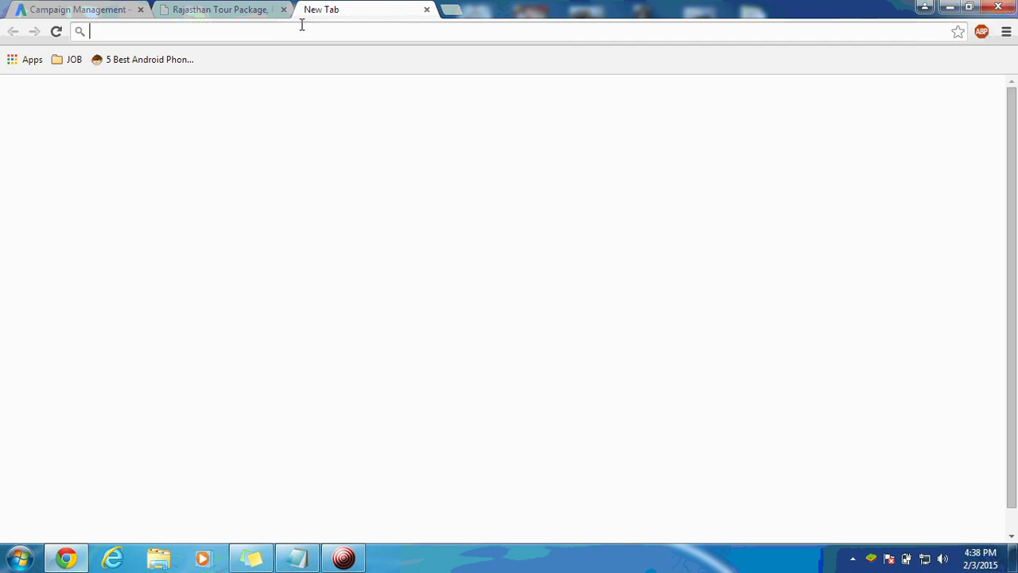
type("google.co")
key("Return")
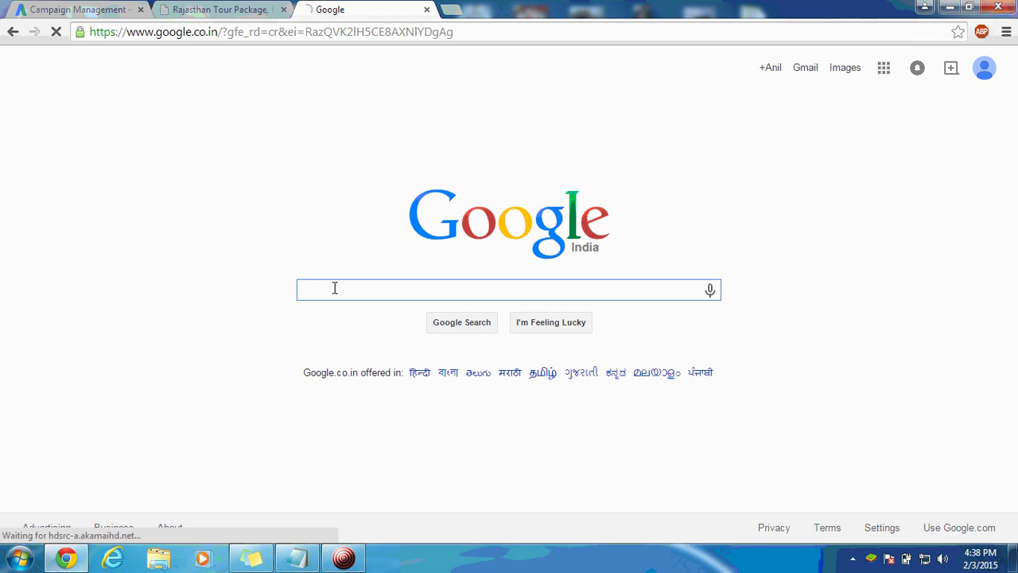
type("go")
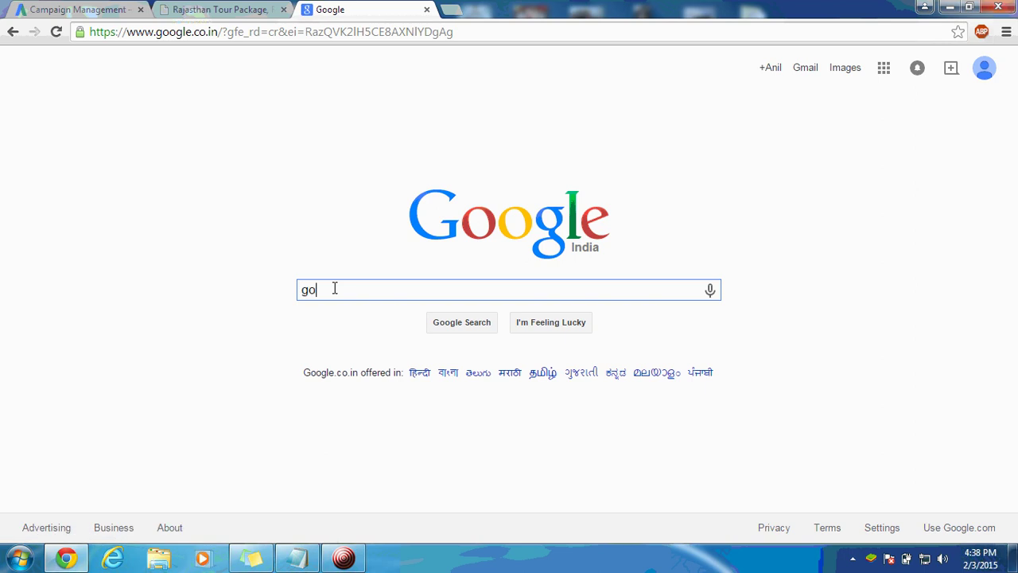
type("a tour packages")
key("Return")
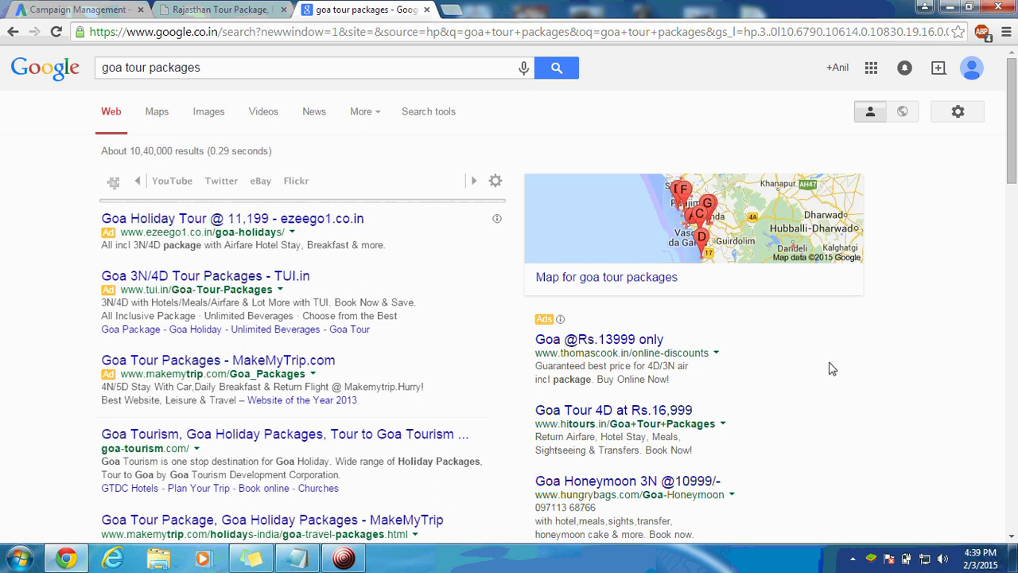
Examine the paid ads across the goa tour packages results page, and return to the AdWords campaign settings
scroll(830, 367, "down", 1)
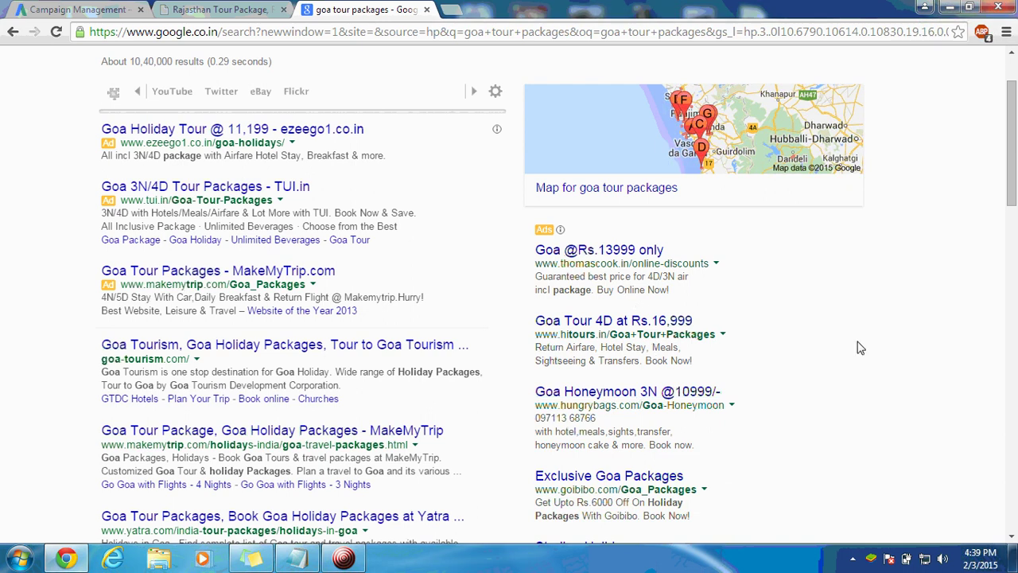
scroll(862, 346, "down", 3)
scroll(865, 344, "down", 3)
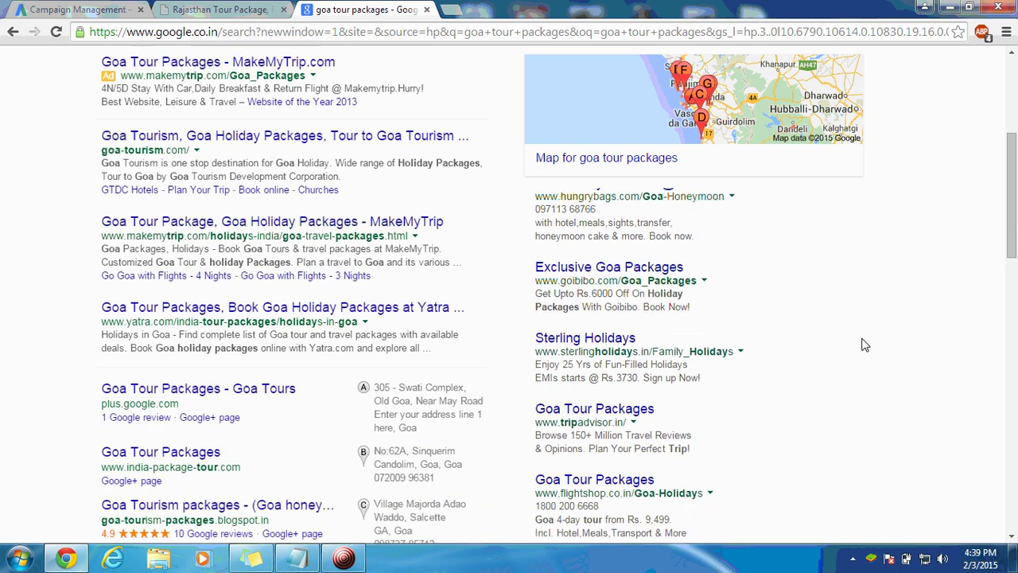
scroll(865, 345, "up", 5)
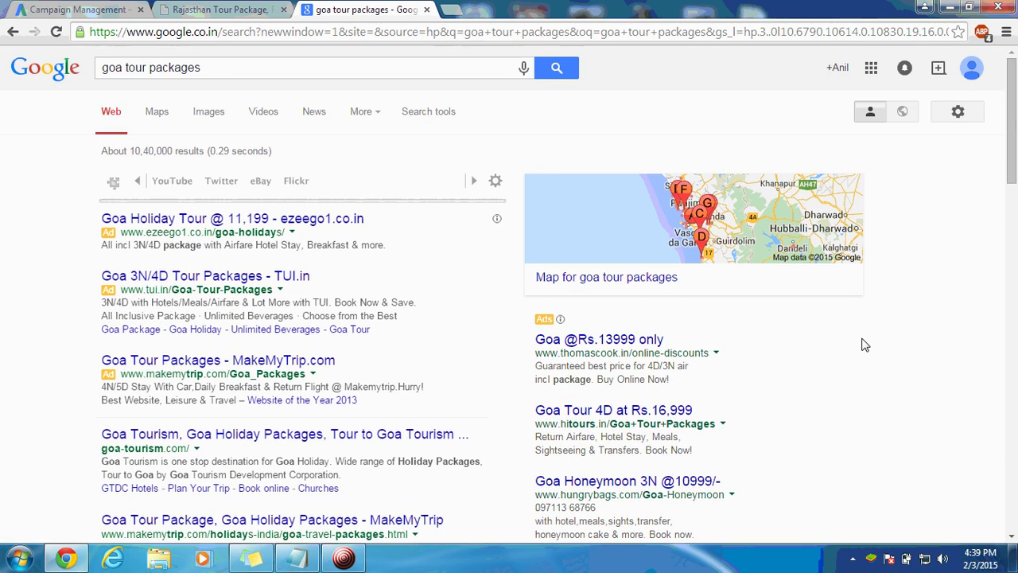
left_click(227, 9)
left_click(102, 9)
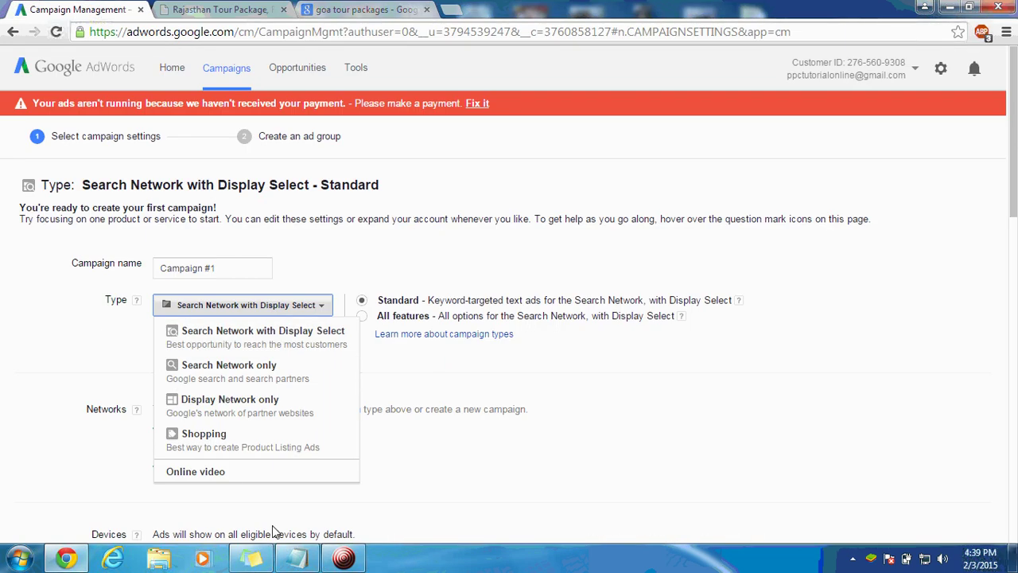
Switch to the Notepad campaign notes and add the line "Total 11 ads on every page we can run via adwords" below the separator
left_click(299, 558)
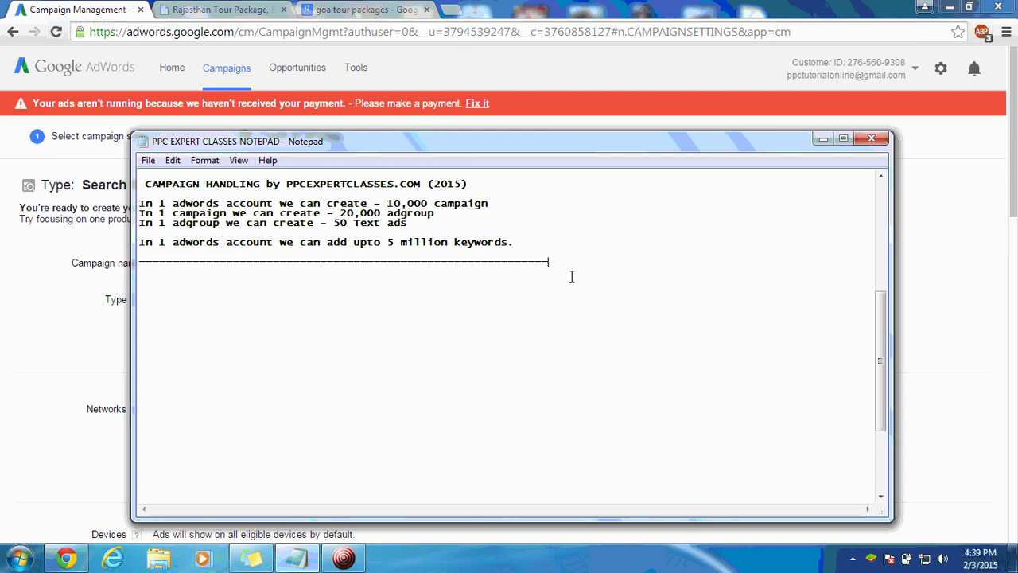
key("Return")
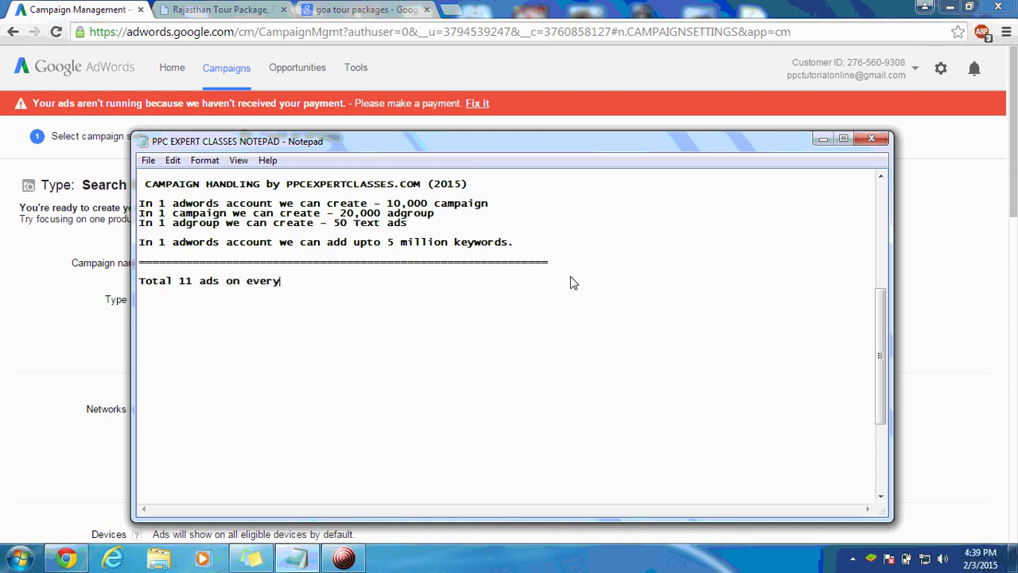
type("ager")
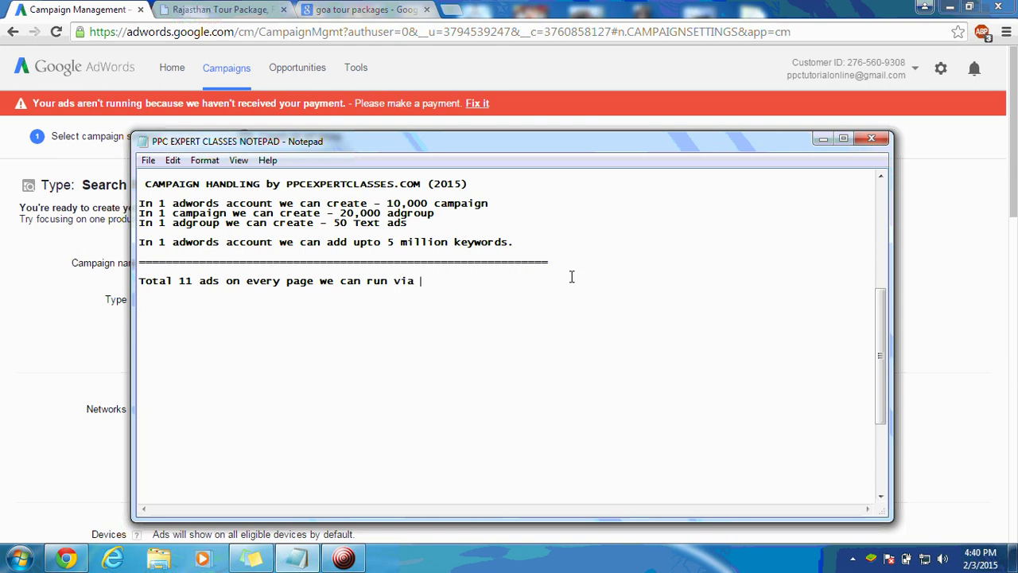
type("dwords")
left_click(825, 142)
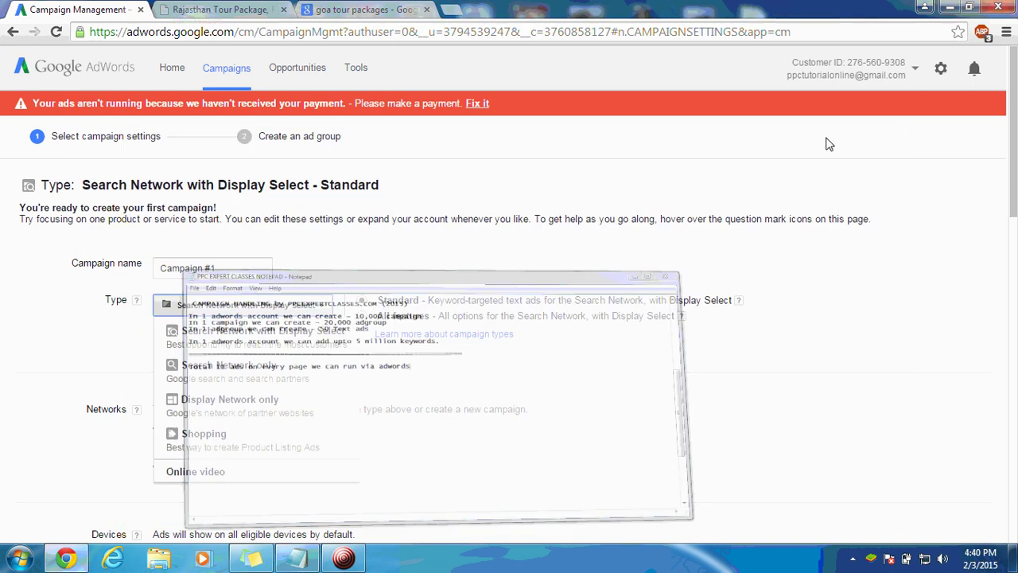
Review the ad placements above and beside the organic results for goa tour packages in the browser
left_click(366, 9)
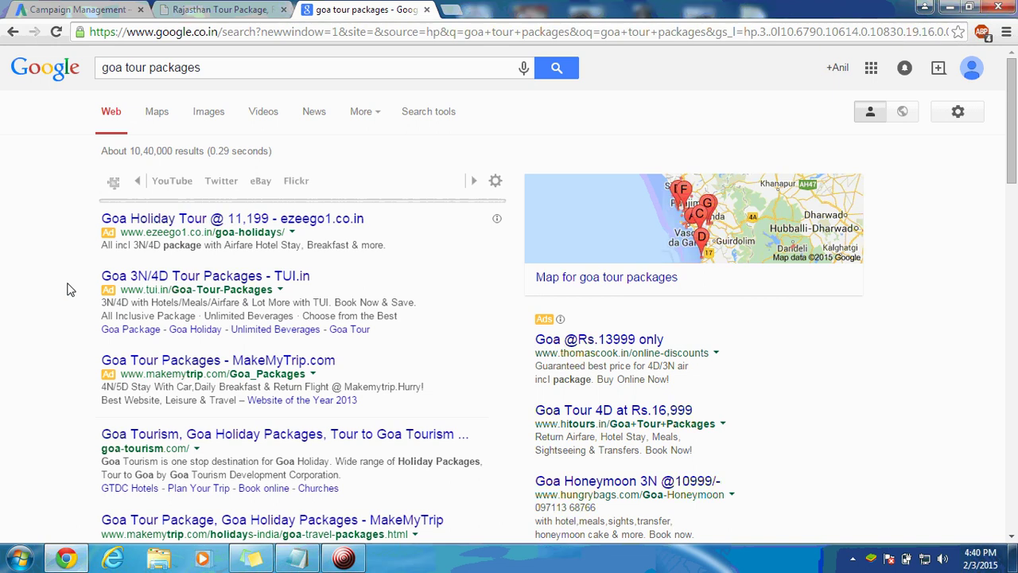
scroll(46, 302, "down", 3)
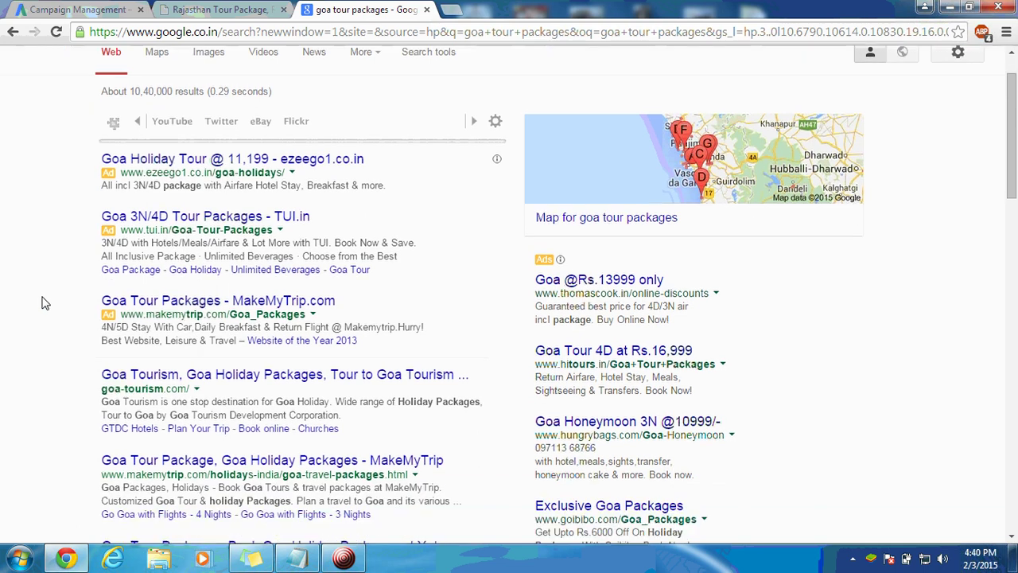
scroll(46, 303, "up", 2)
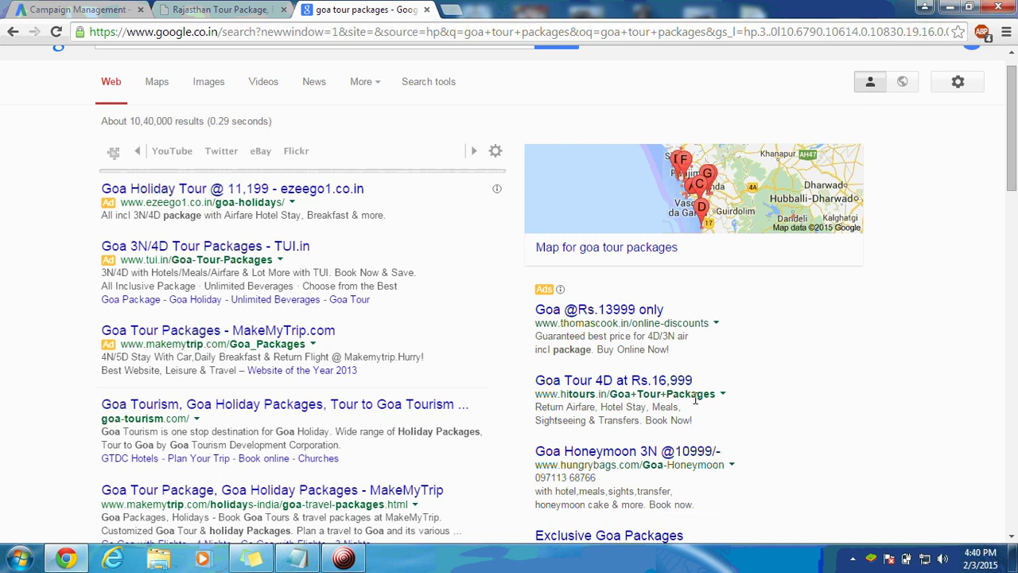
scroll(819, 371, "down", 4)
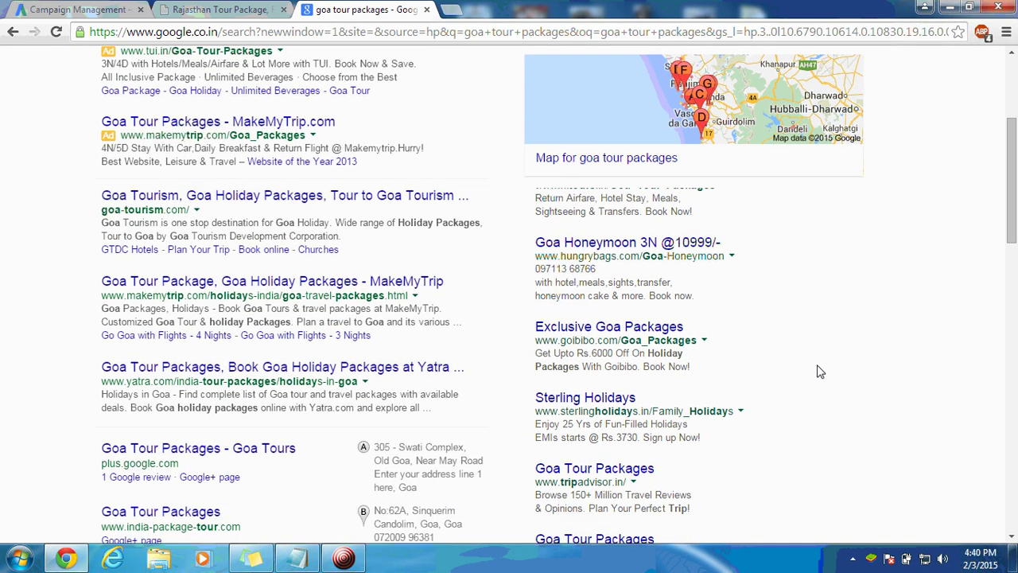
scroll(820, 372, "down", 1)
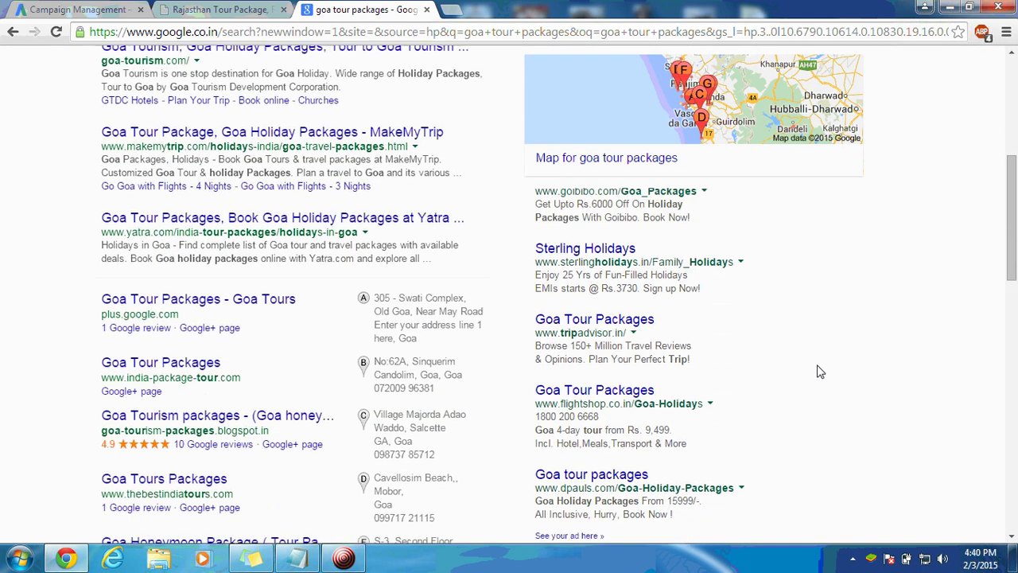
scroll(820, 371, "up", 2)
scroll(820, 372, "up", 4)
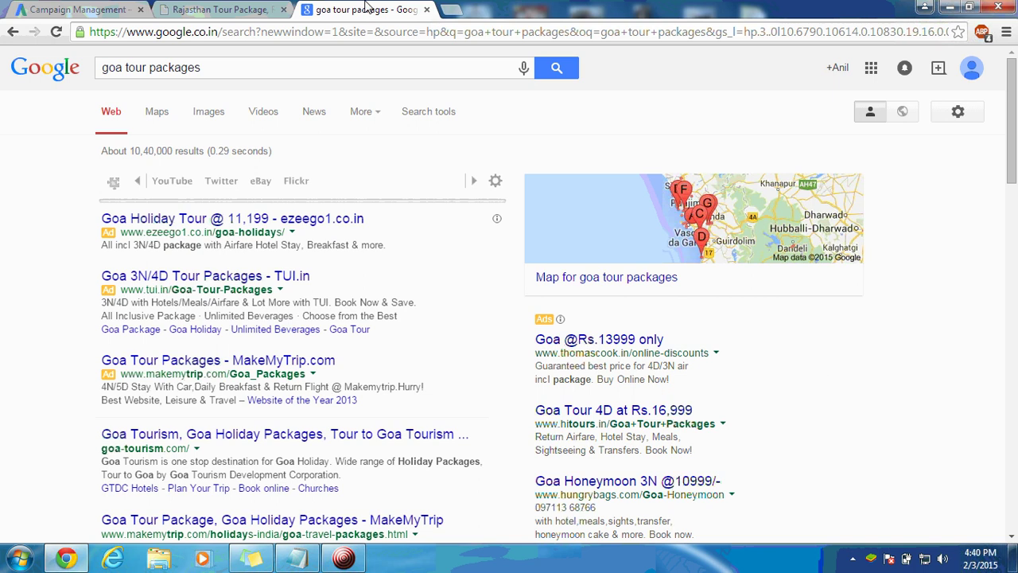
Set the new AdWords campaign's type to Search Network only
left_click(216, 8)
left_click(85, 10)
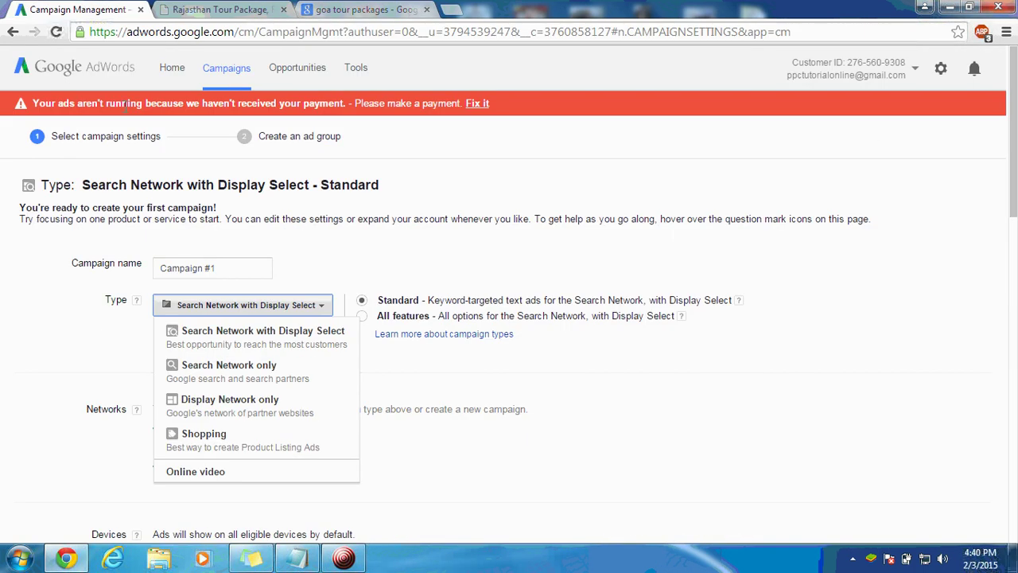
left_click(249, 370)
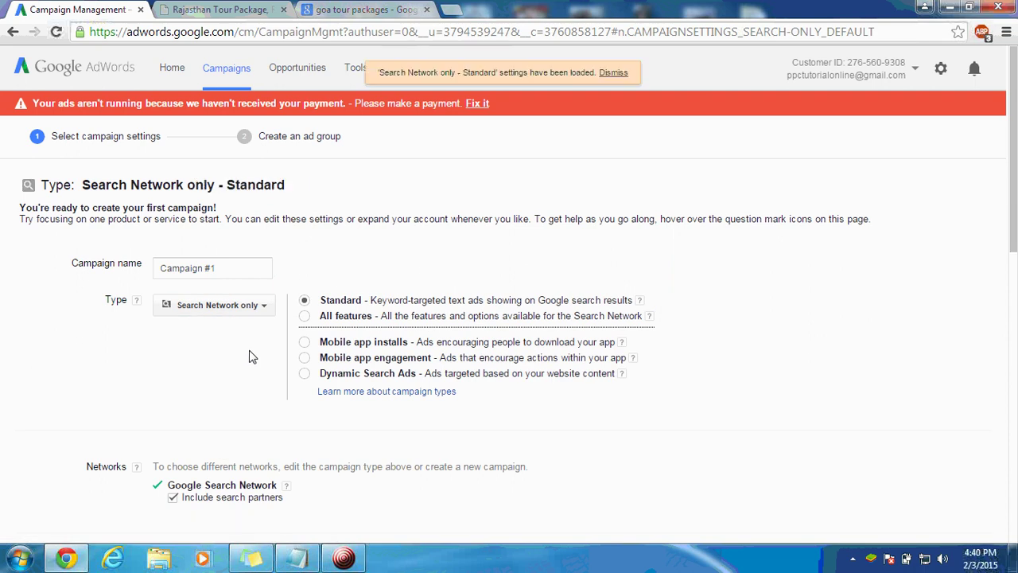
Try the All features and Mobile app engagement options for the Search Network campaign, ending on All features
left_click(303, 317)
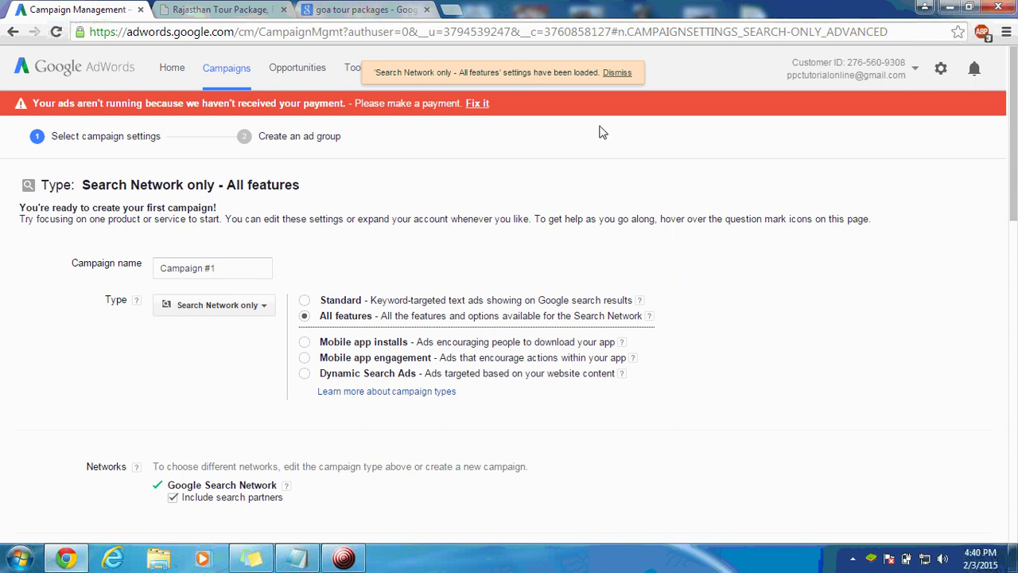
left_click(619, 73)
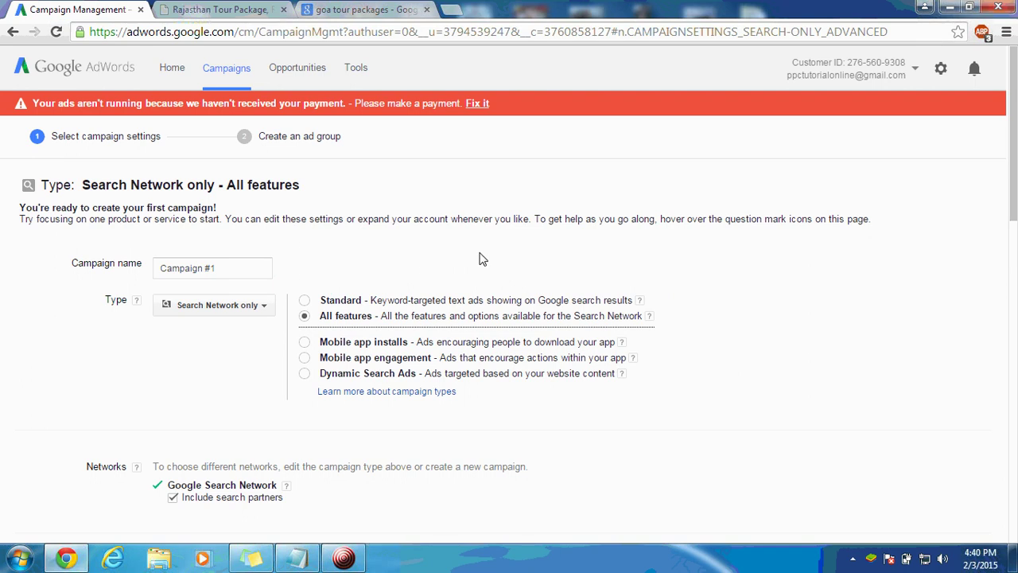
key("Down")
key("Down")
key("Down")
key("Down")
key("Down")
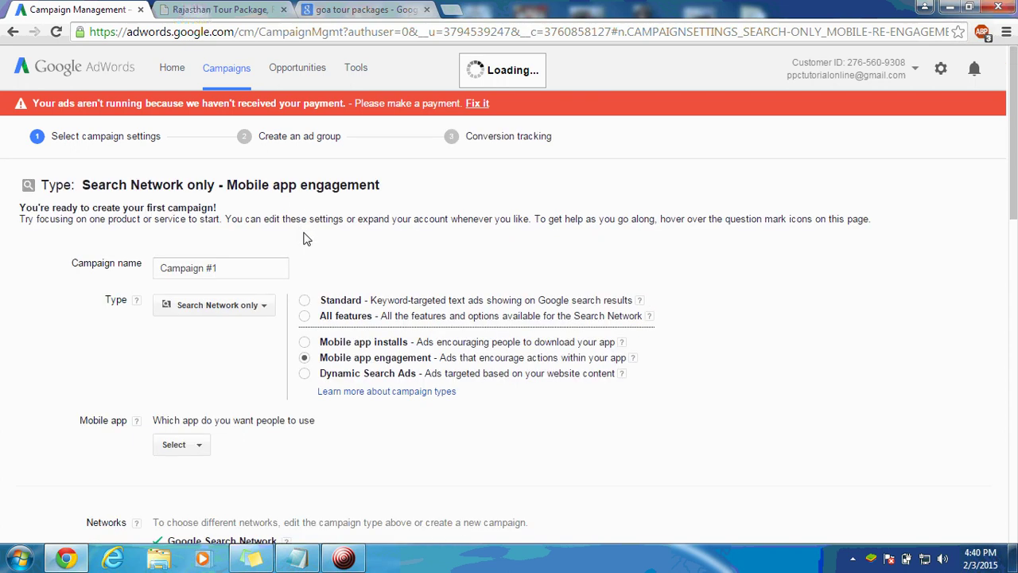
left_click(305, 316)
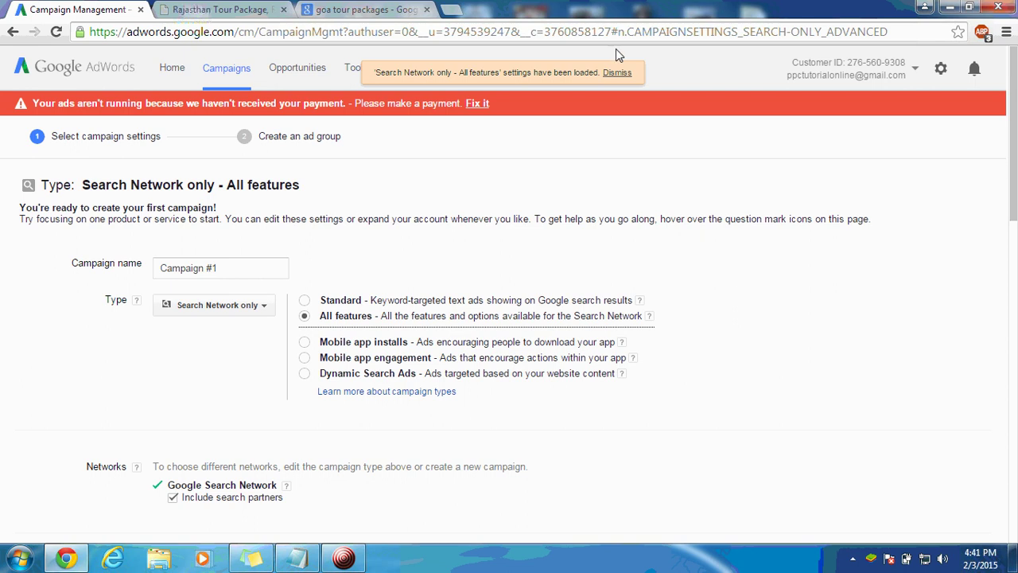
left_click(617, 72)
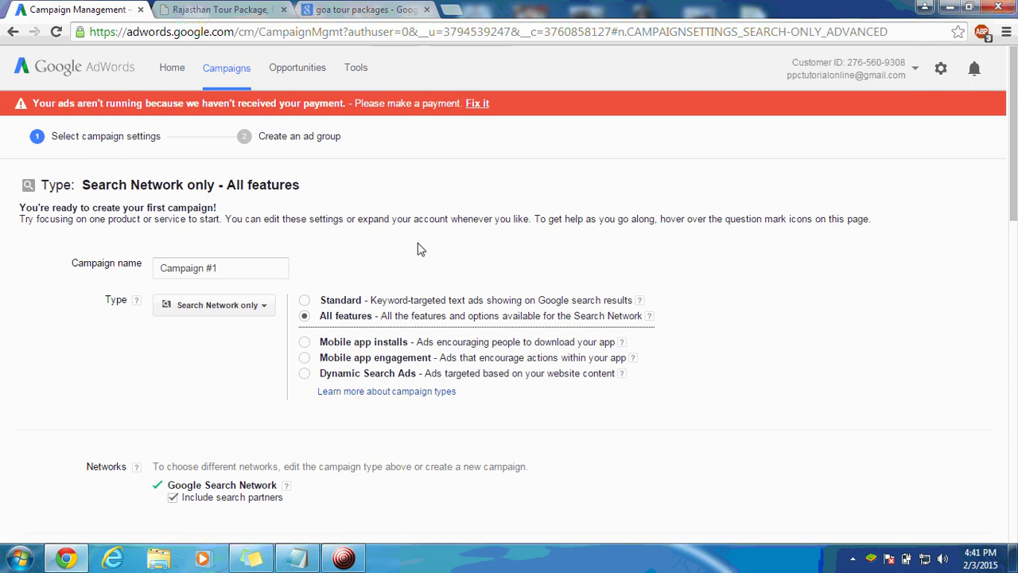
Switch the campaign to the Standard option and review its available settings from networks through ad extensions
left_click(303, 302)
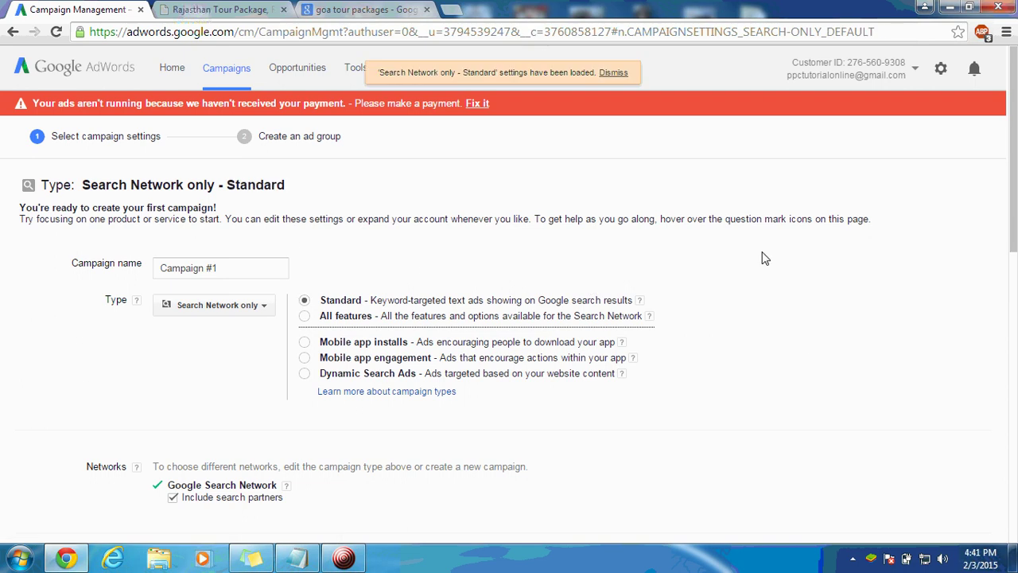
scroll(764, 259, "down", 3)
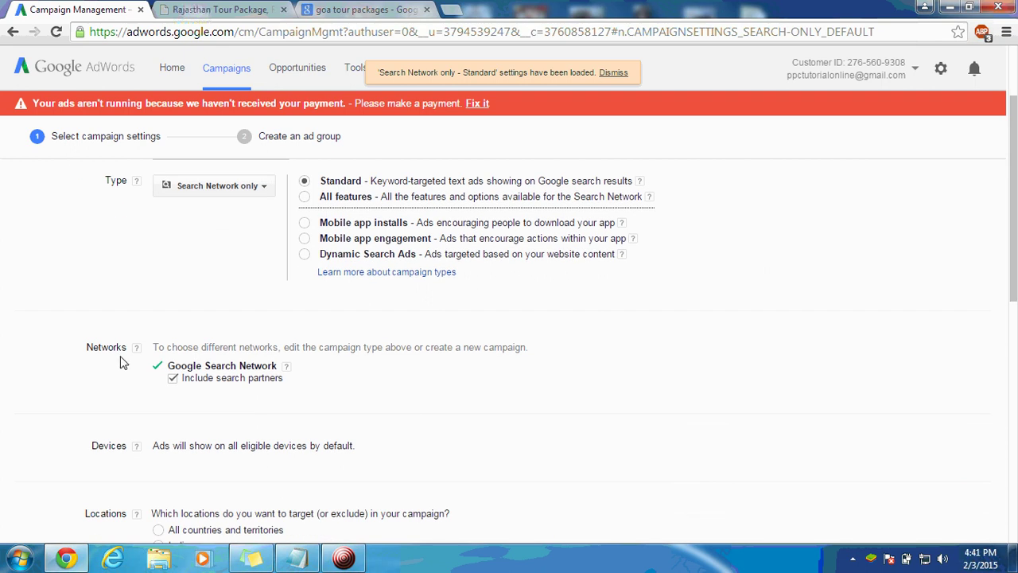
scroll(711, 357, "down", 2)
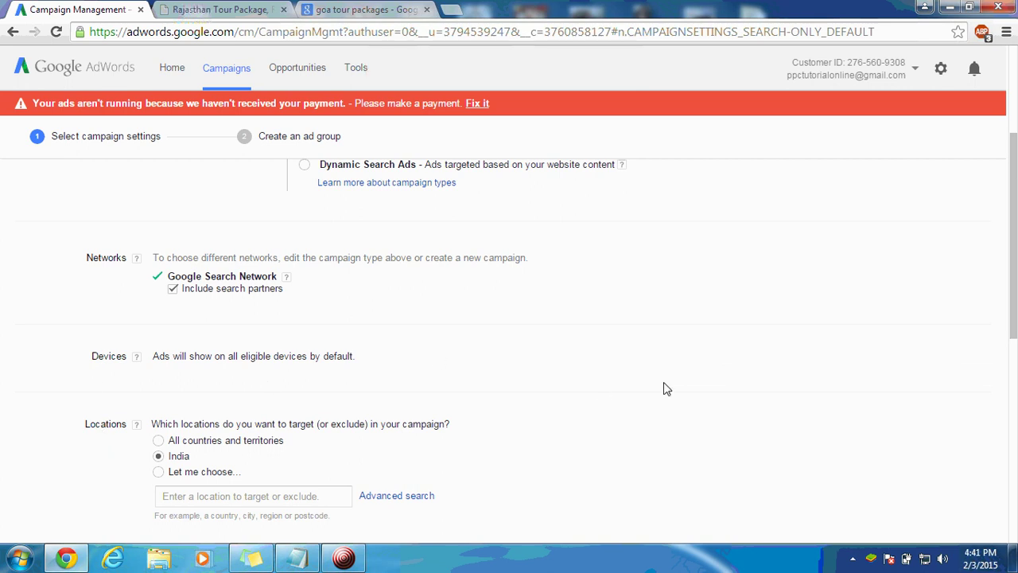
scroll(666, 389, "down", 3)
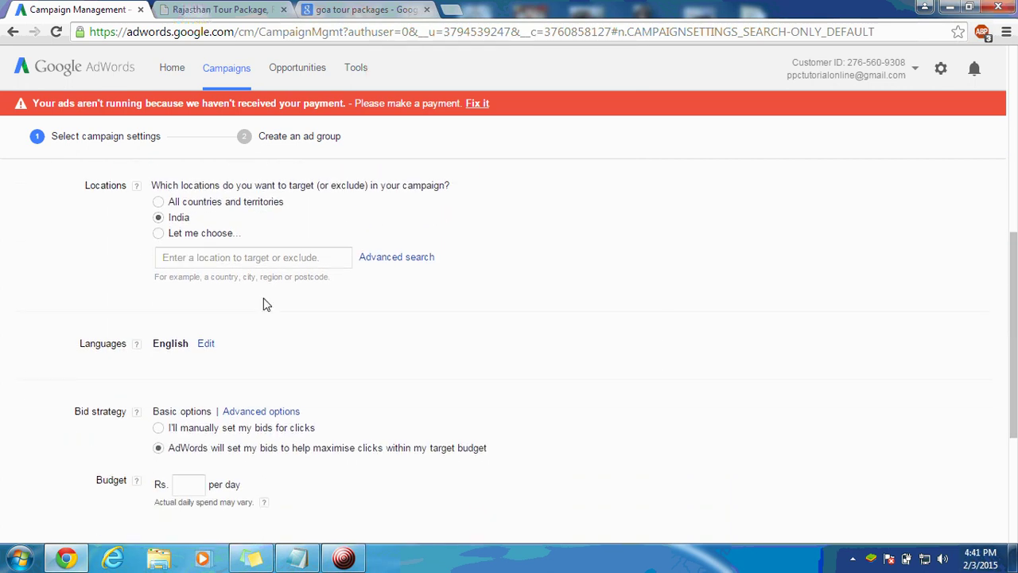
scroll(689, 354, "down", 1)
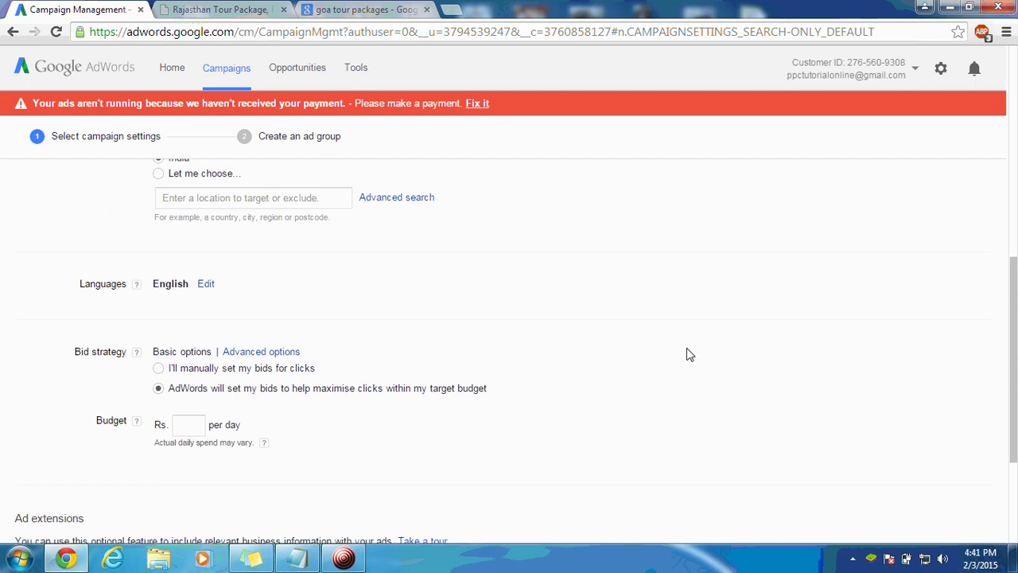
scroll(688, 353, "down", 1)
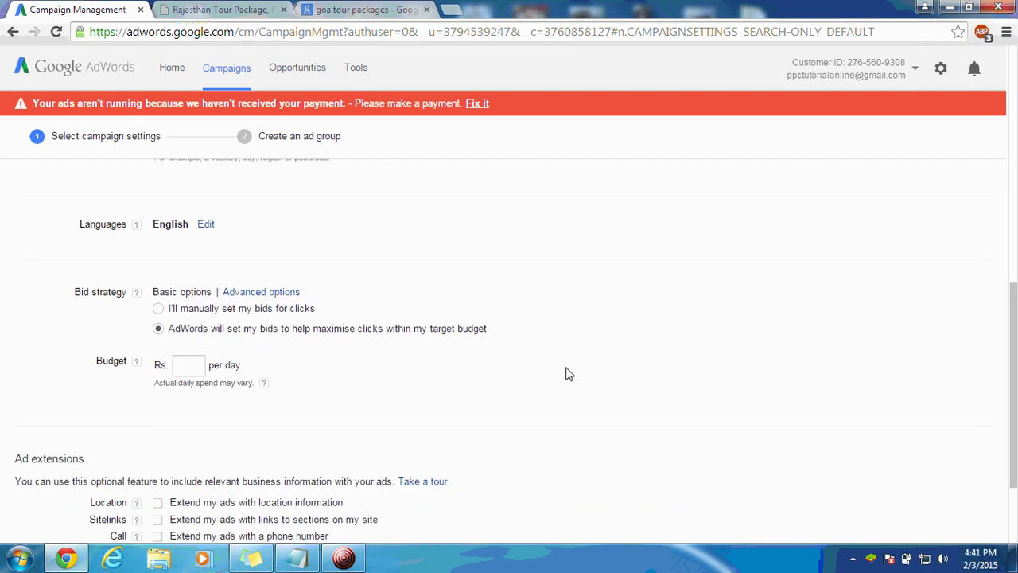
scroll(718, 359, "down", 1)
scroll(718, 360, "down", 1)
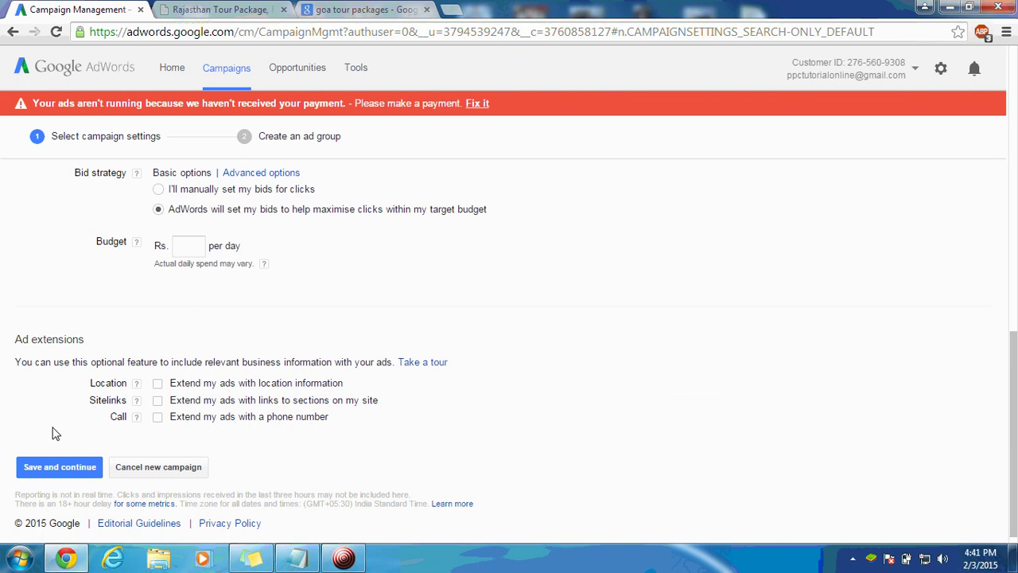
scroll(745, 373, "up", 10)
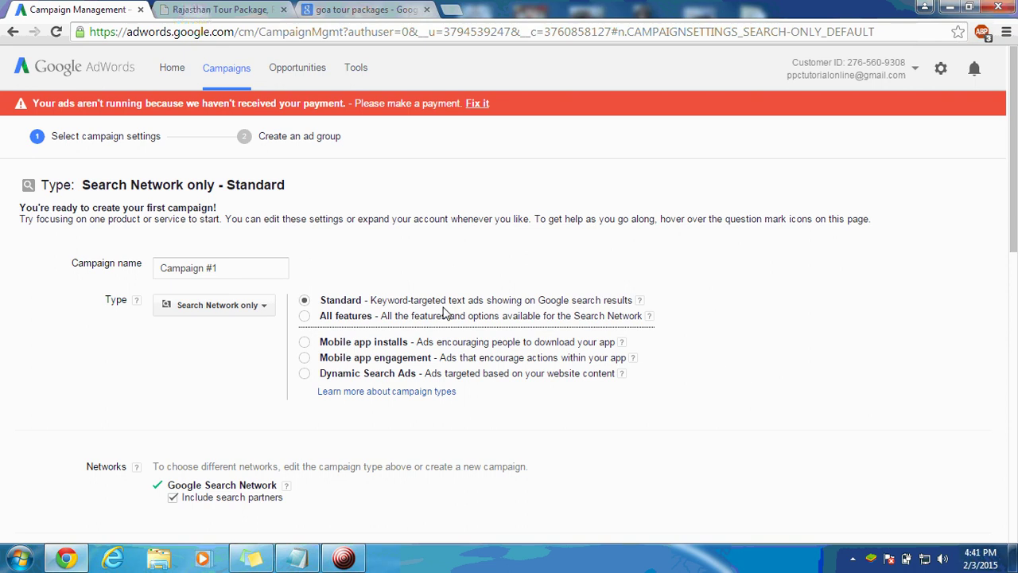
Set the Search Network campaign to All features and inspect the advanced location options
left_click(304, 315)
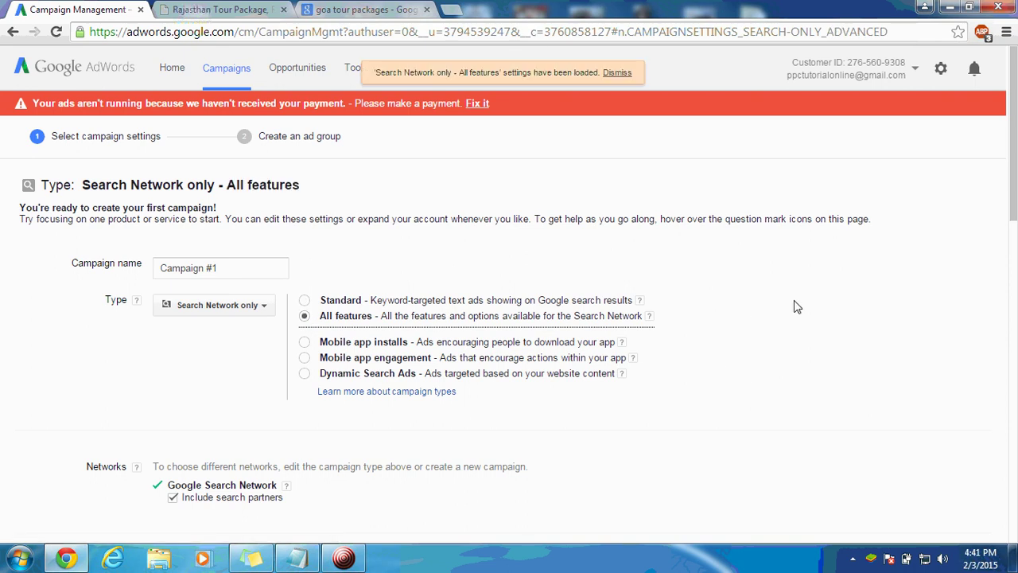
scroll(795, 304, "down", 3)
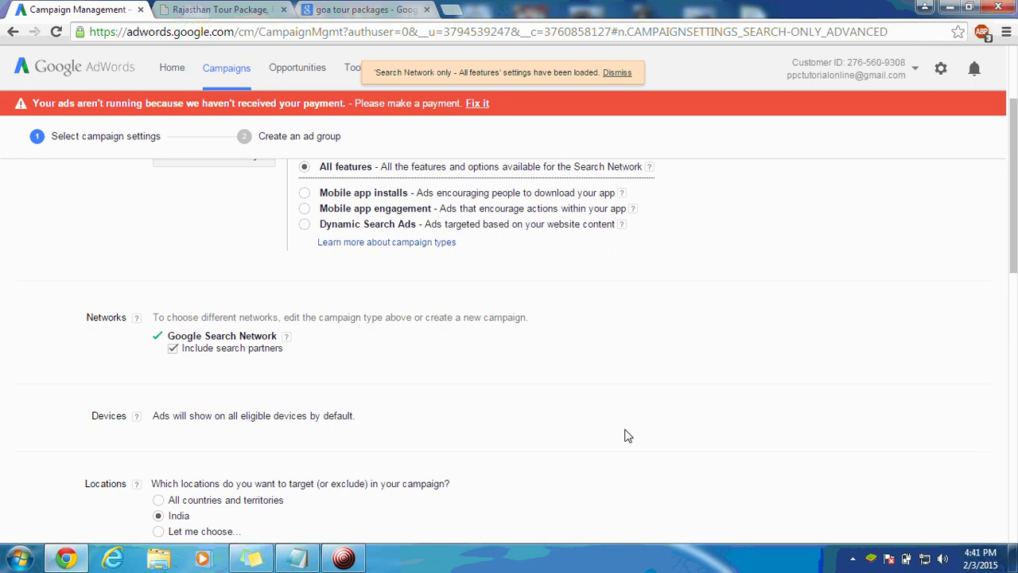
scroll(738, 429, "down", 1)
scroll(738, 430, "down", 7)
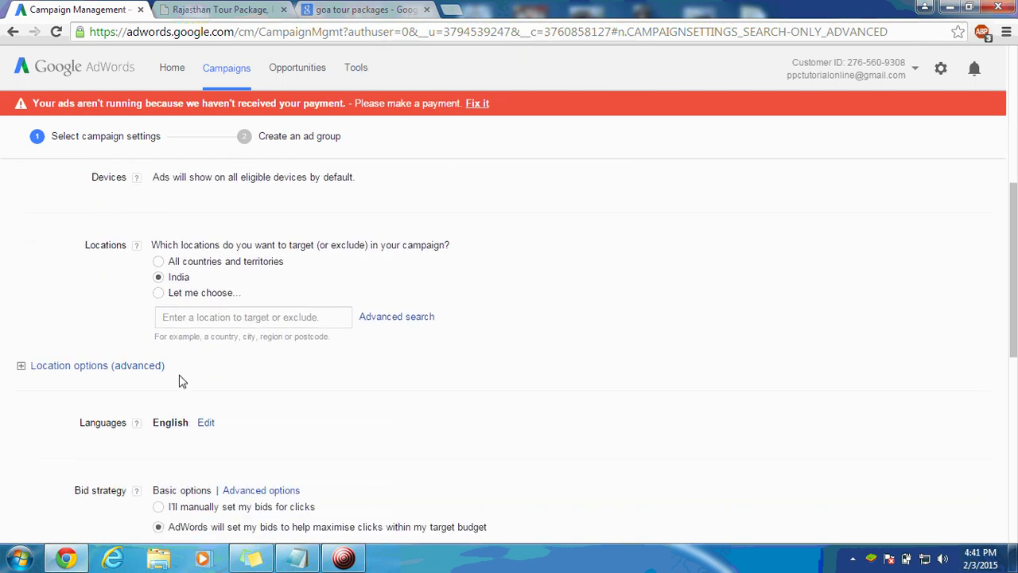
left_click(106, 370)
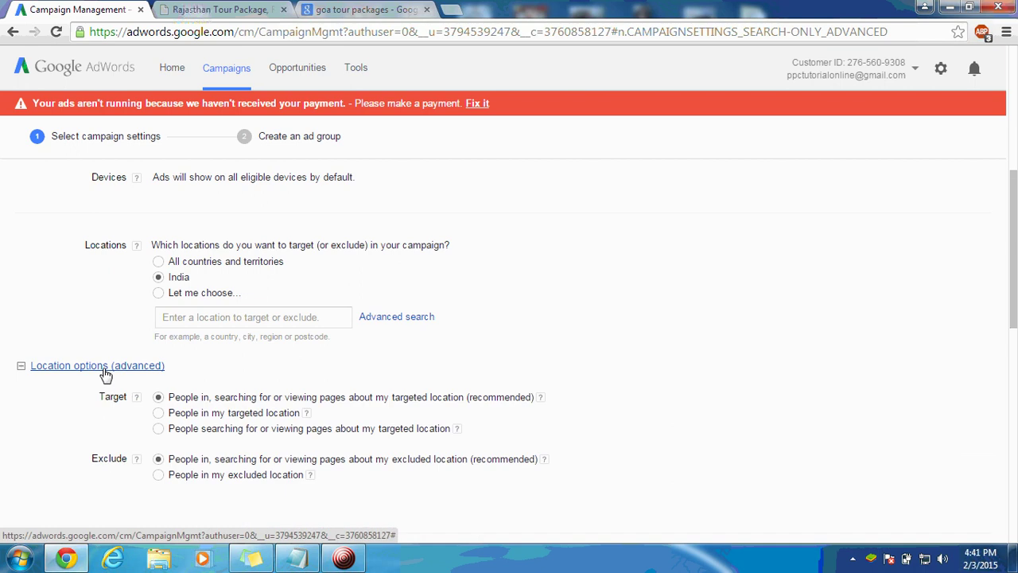
left_click(103, 370)
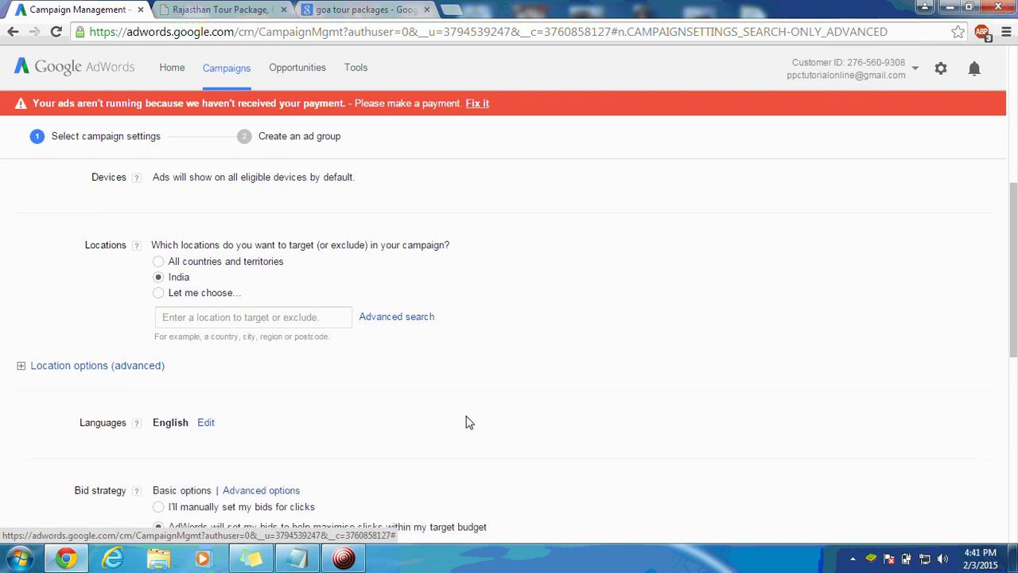
Examine the delivery method, ad extensions and advanced settings offered by the All features campaign
scroll(700, 335, "down", 3)
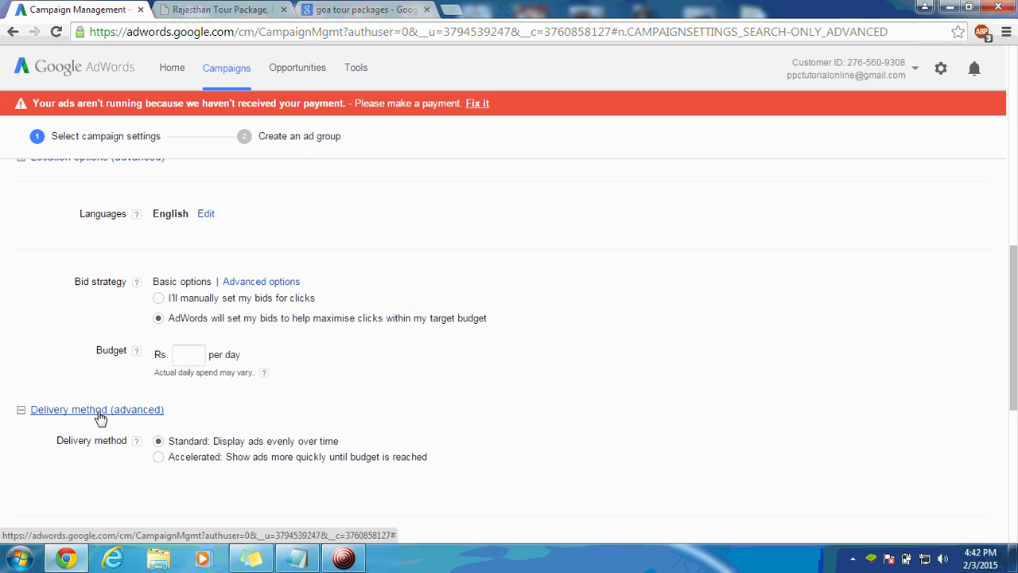
left_click(100, 411)
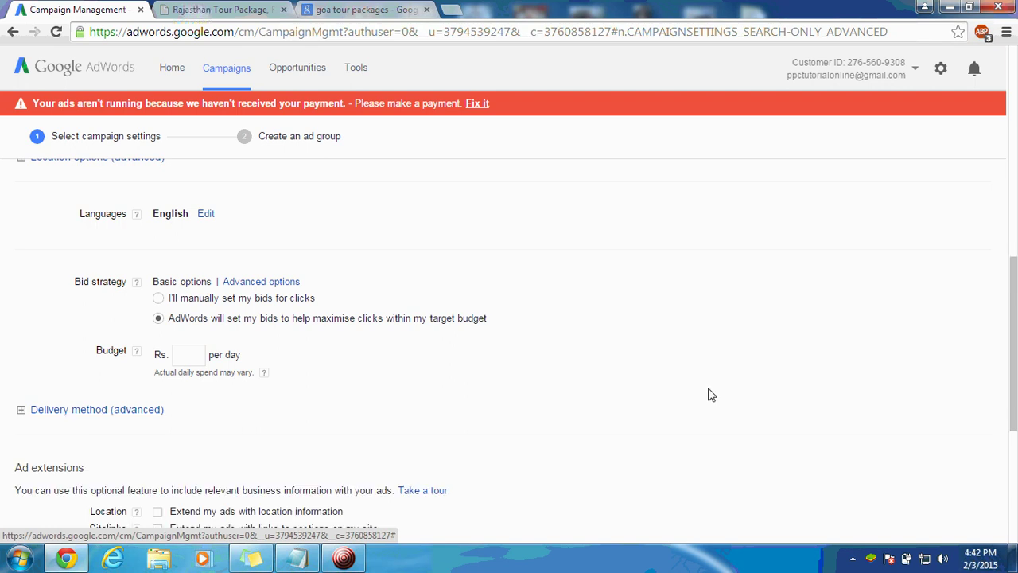
scroll(711, 394, "down", 1)
scroll(711, 394, "down", 3)
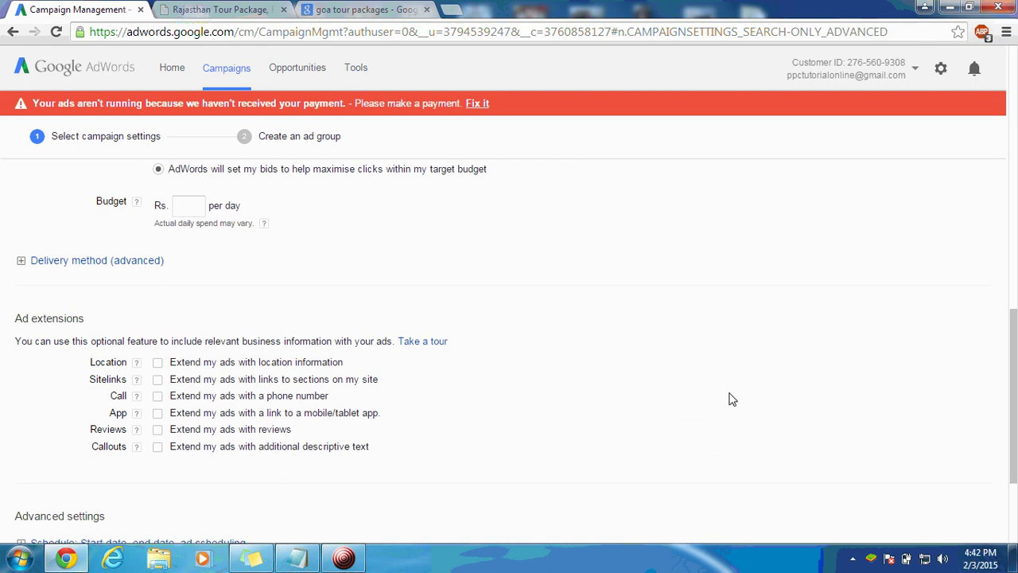
scroll(729, 398, "down", 4)
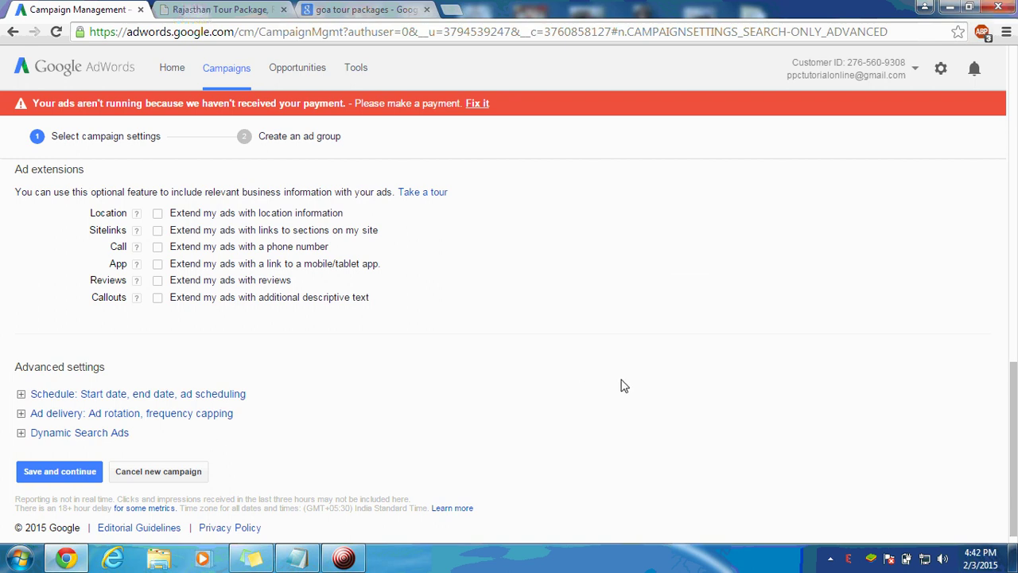
scroll(795, 291, "up", 1)
scroll(795, 290, "up", 10)
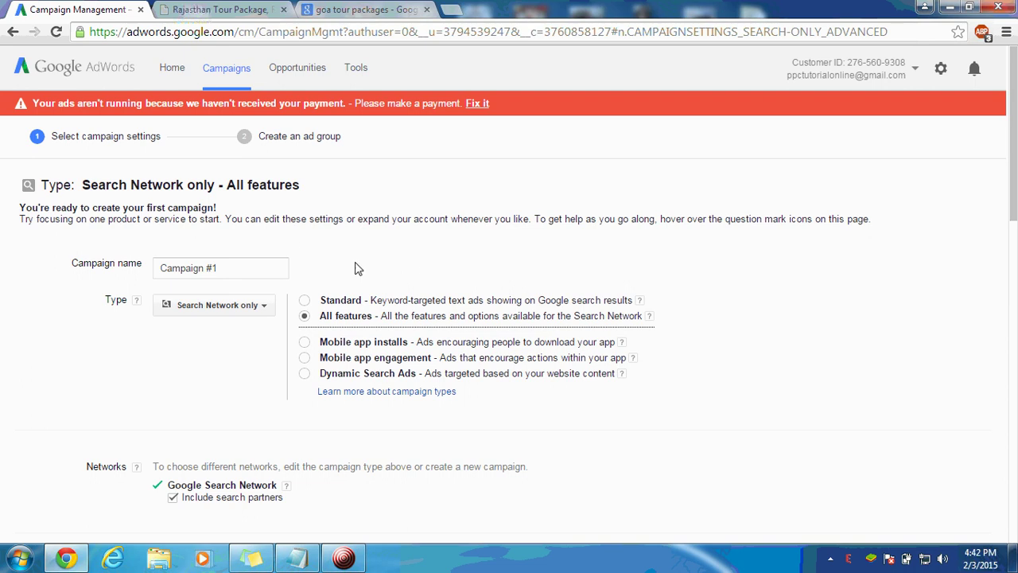
Name the campaign "Rajasthan Tour Ads"
double_click(250, 270)
triple_click(251, 271)
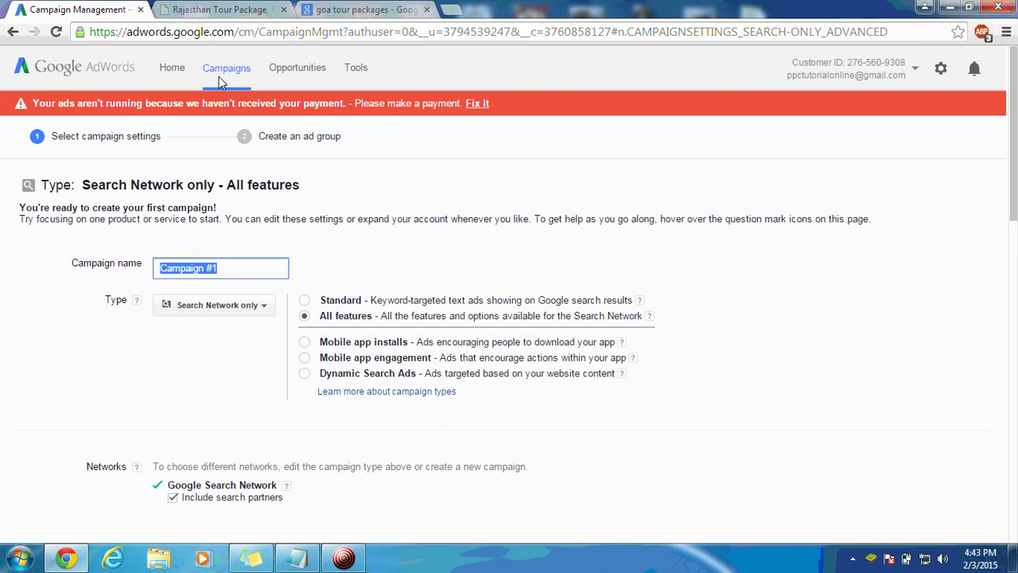
left_click(229, 10)
left_click(91, 12)
type("Raj")
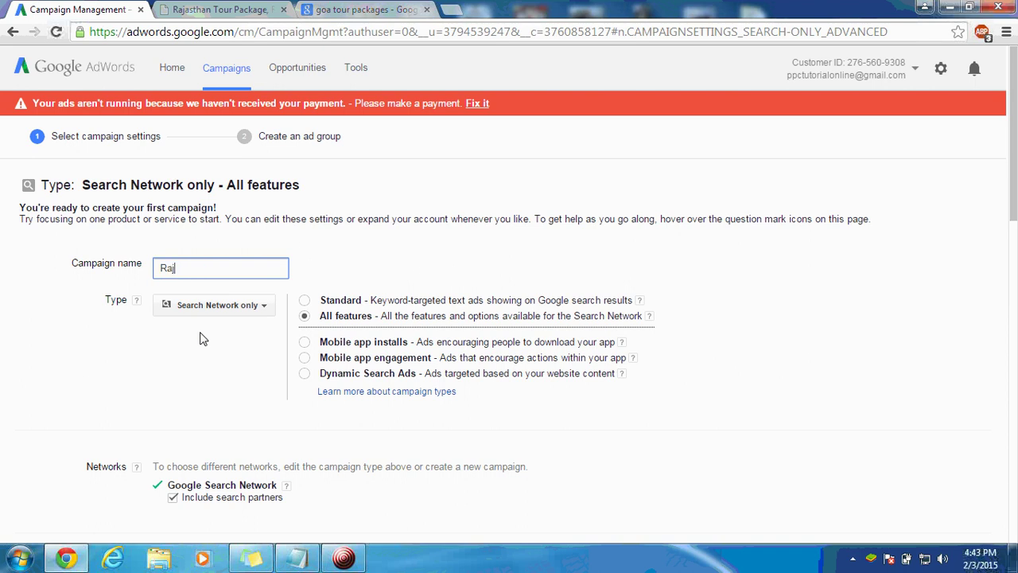
type("asthan Tour Ads")
left_click(150, 402)
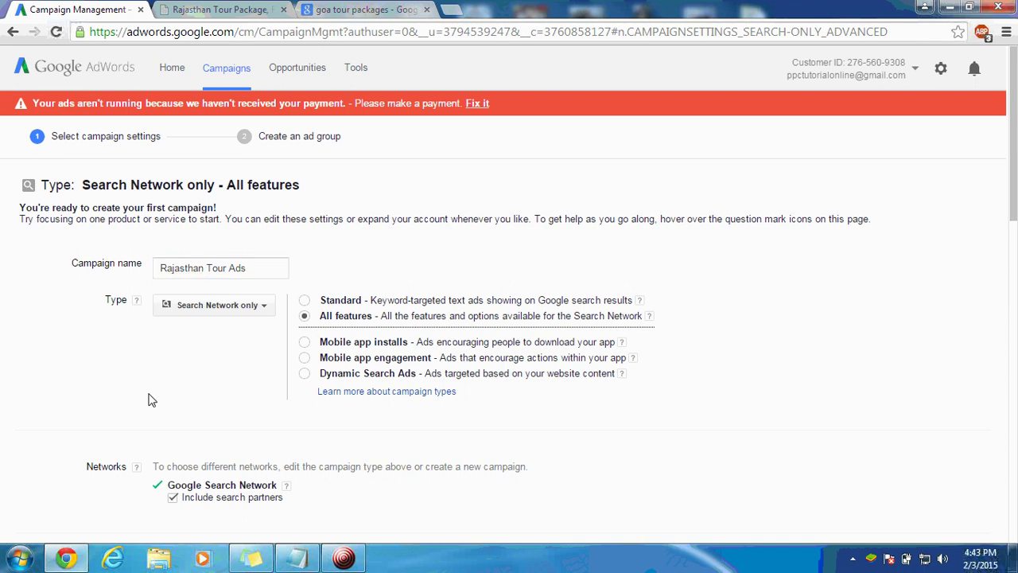
Review the campaign's network settings against the goa tour packages results and the Rajasthan tour website, returning to AdWords
scroll(150, 400, "down", 2)
scroll(151, 400, "down", 1)
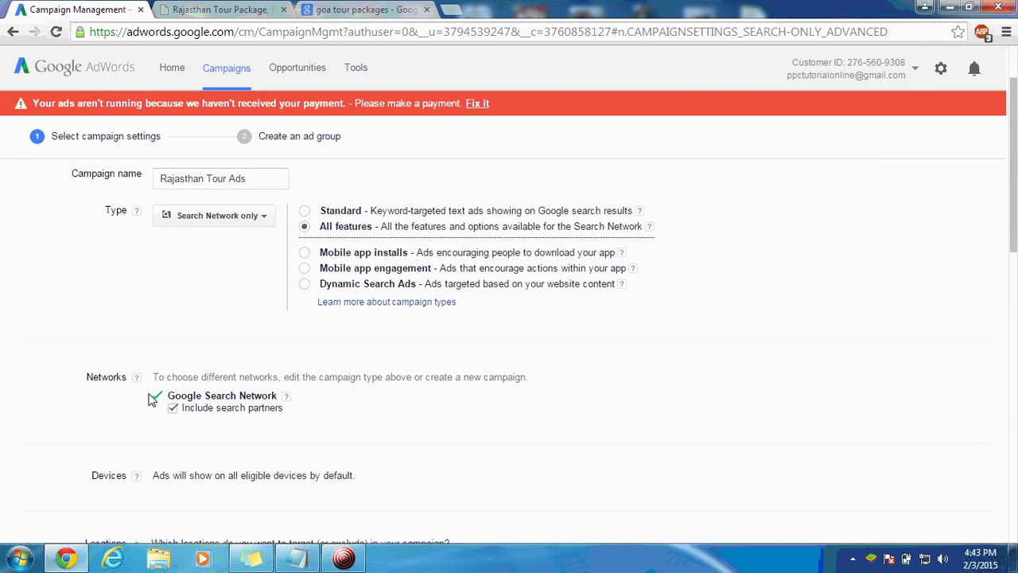
scroll(151, 400, "down", 2)
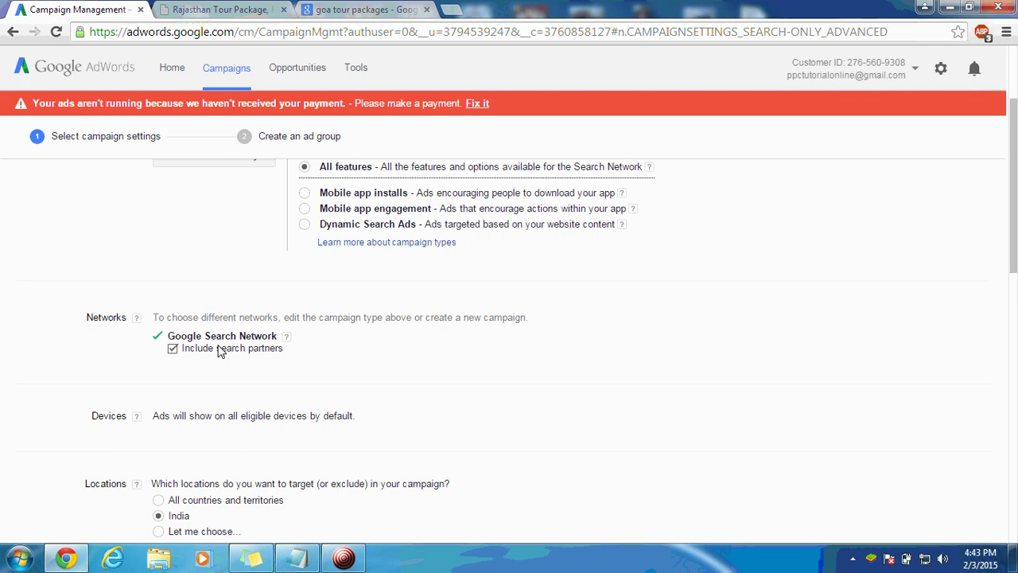
left_click(391, 9)
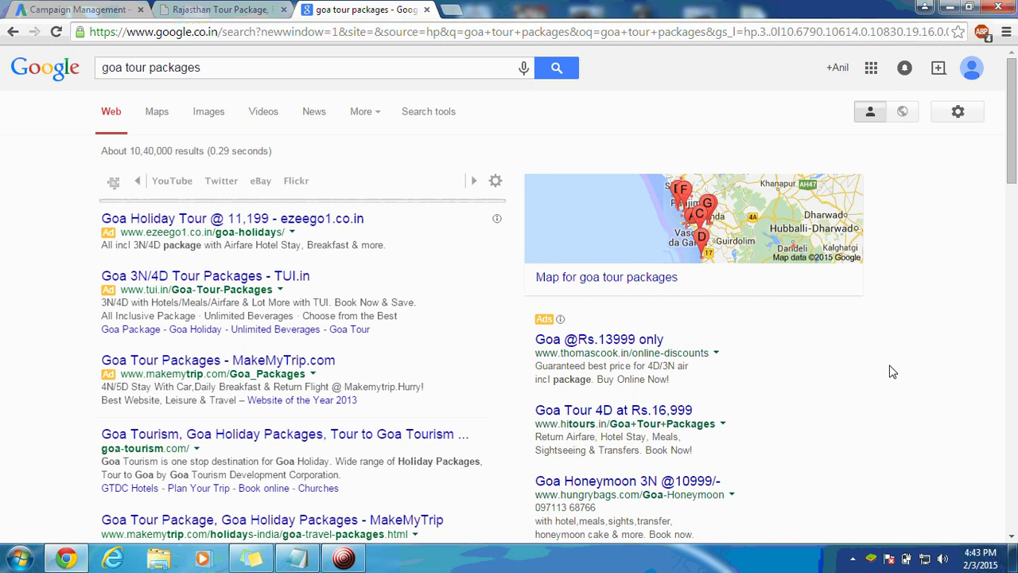
scroll(891, 371, "down", 3)
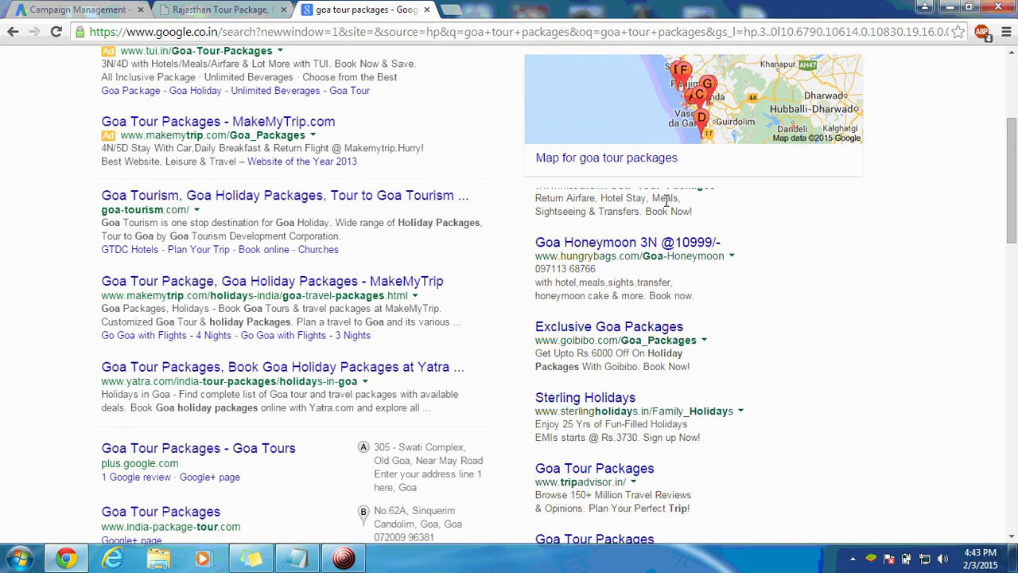
left_click(270, 8)
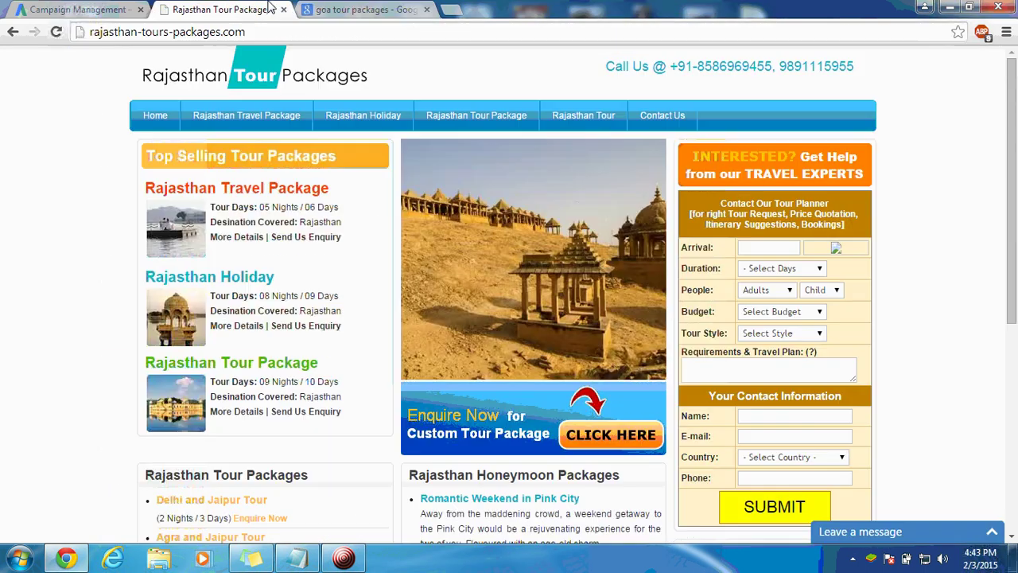
left_click(68, 9)
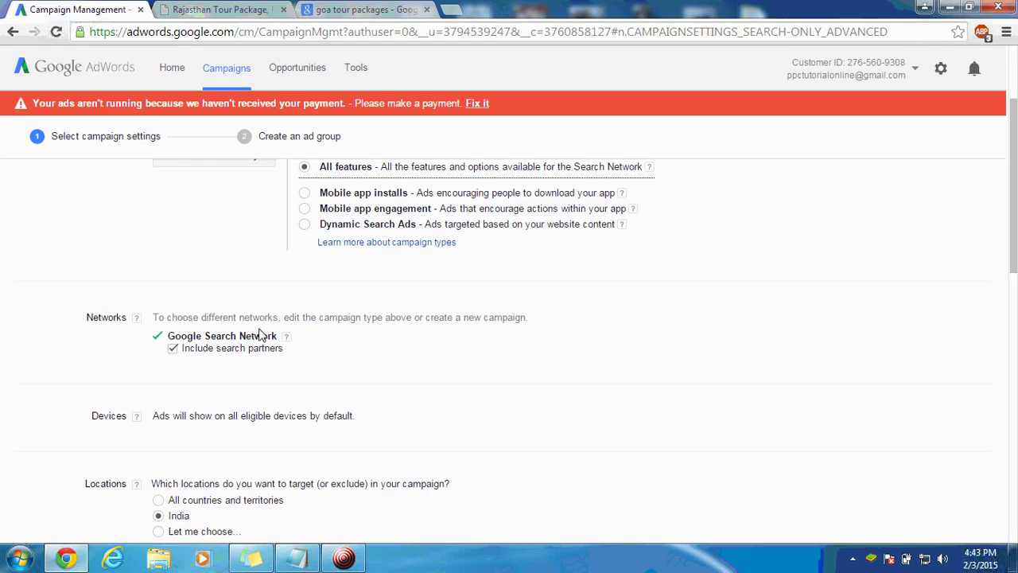
Switch to Notepad and add the lines "google search network - google.co.in" and "google search partner - ask.com/aol.com" below the existing notes
left_click(302, 555)
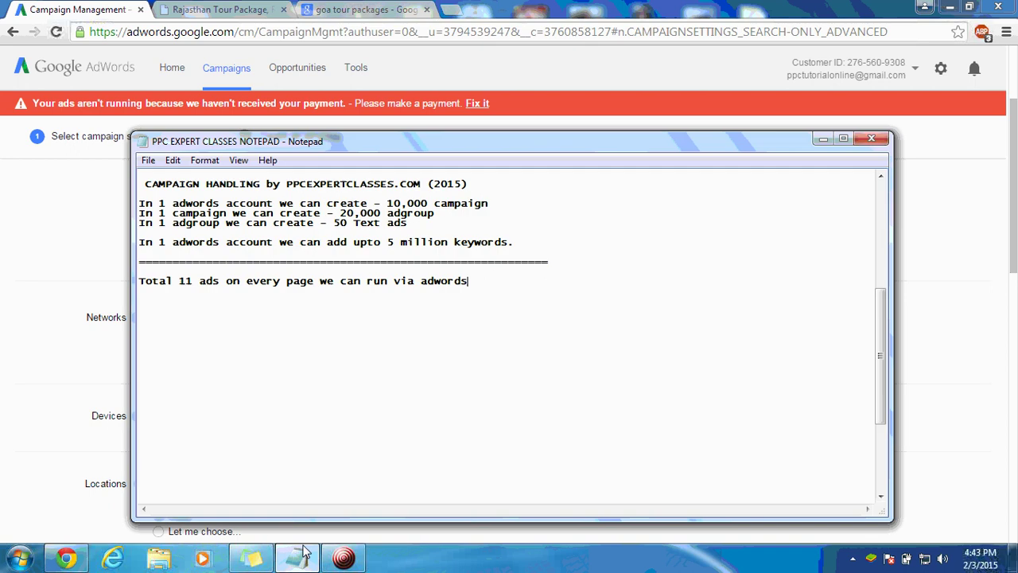
key("Return")
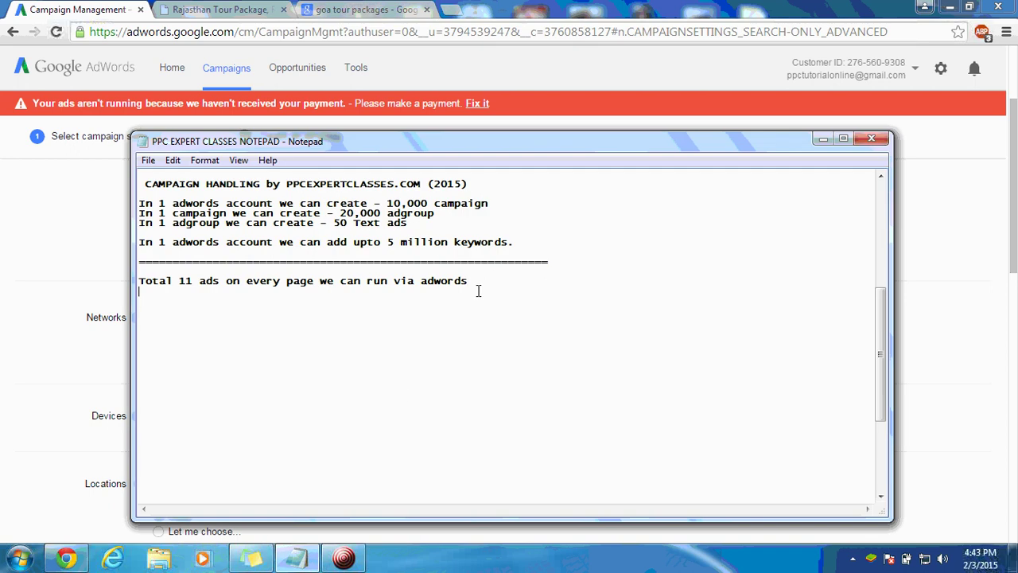
key("Return")
type("google search net")
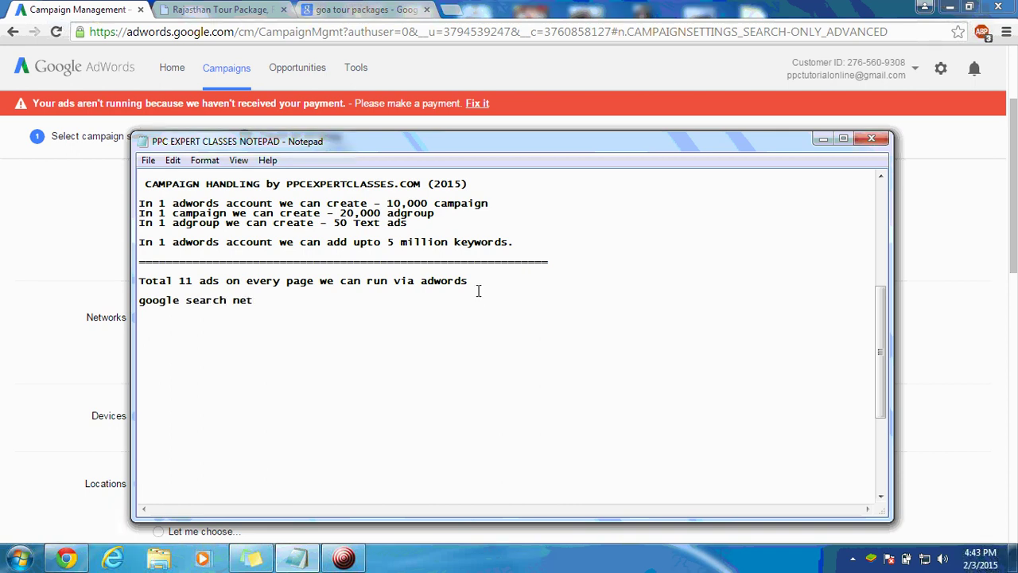
type("work - google.co.in")
key("Return")
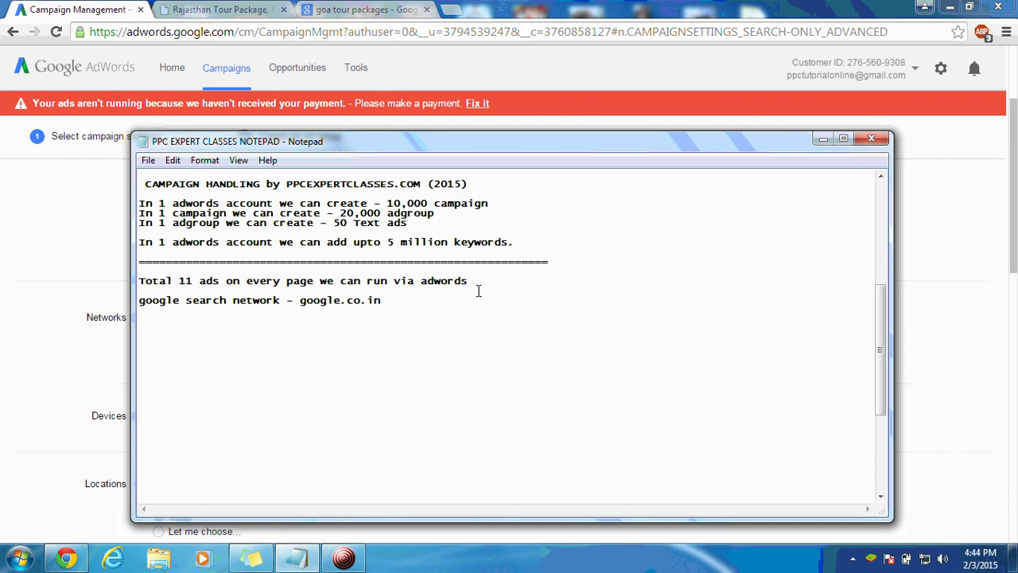
type("google search p")
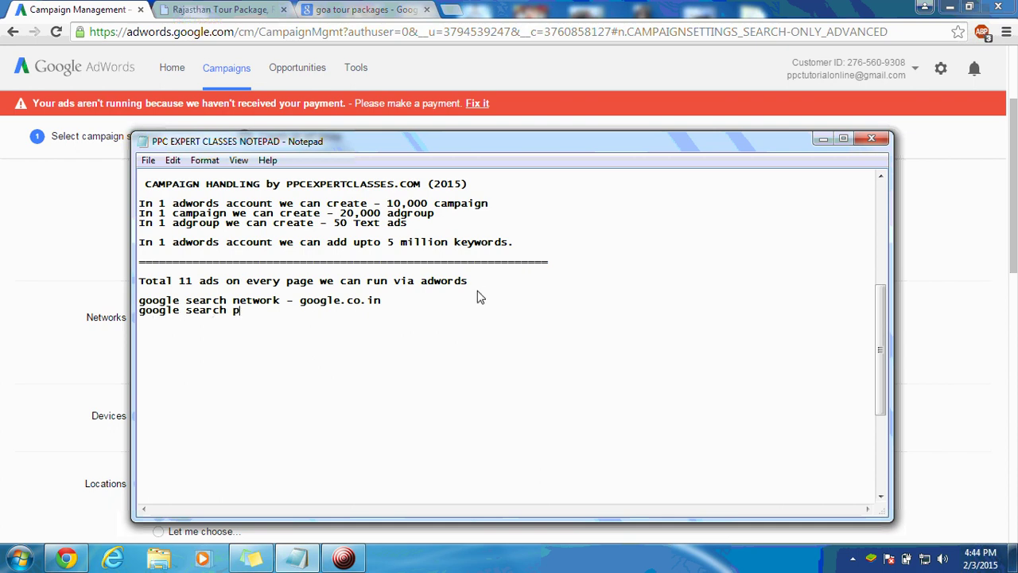
type("artner - ask.com/aol.com")
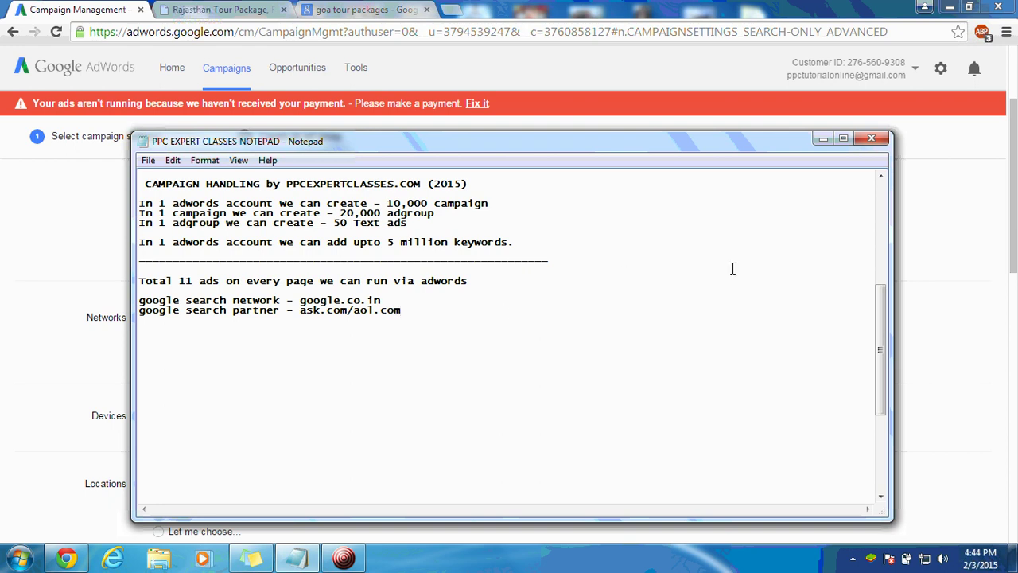
left_click(822, 141)
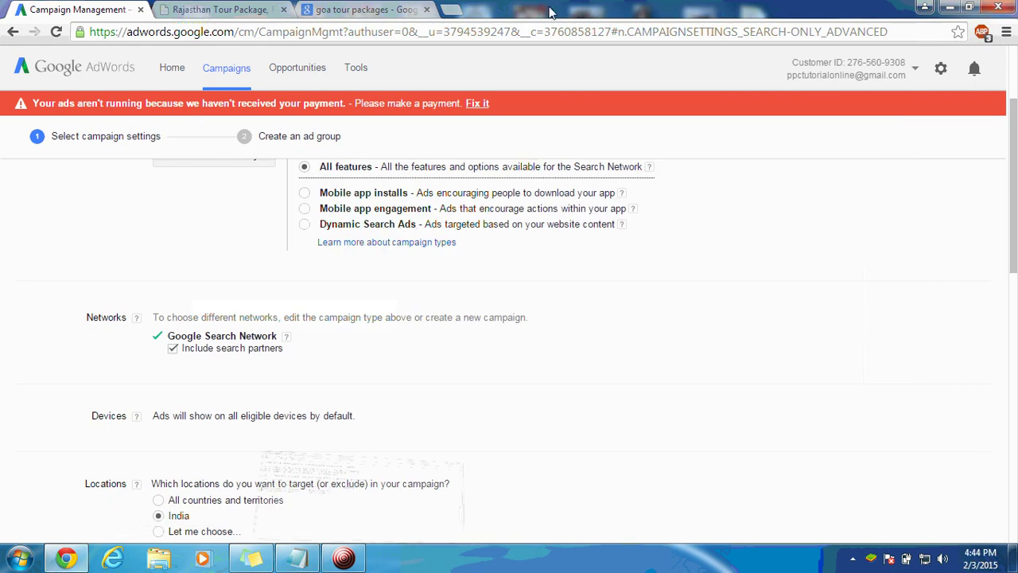
Open ask.com in a new browser tab and search it for "goa tour packages"
left_click(450, 9)
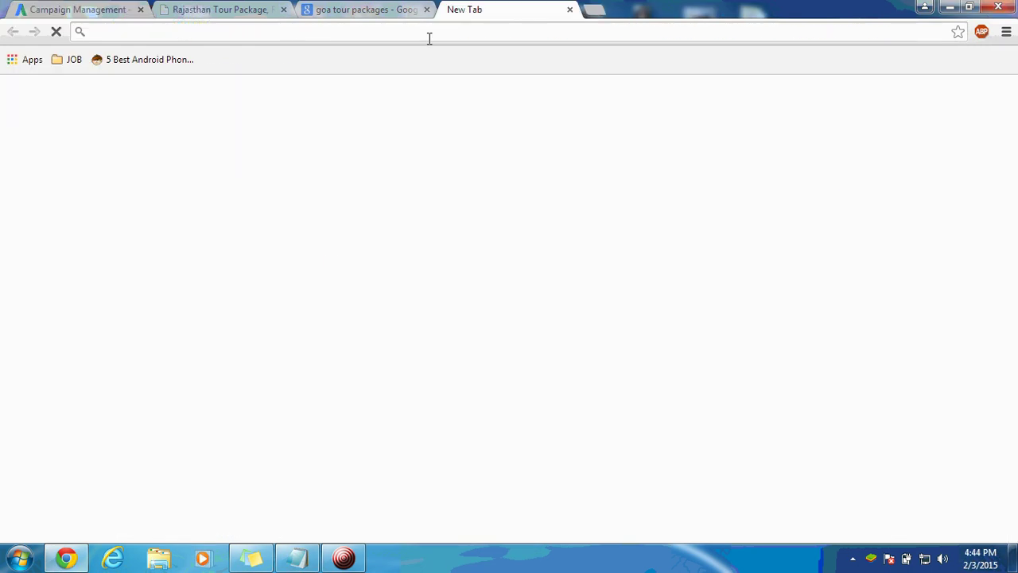
type("ask.com")
key("Return")
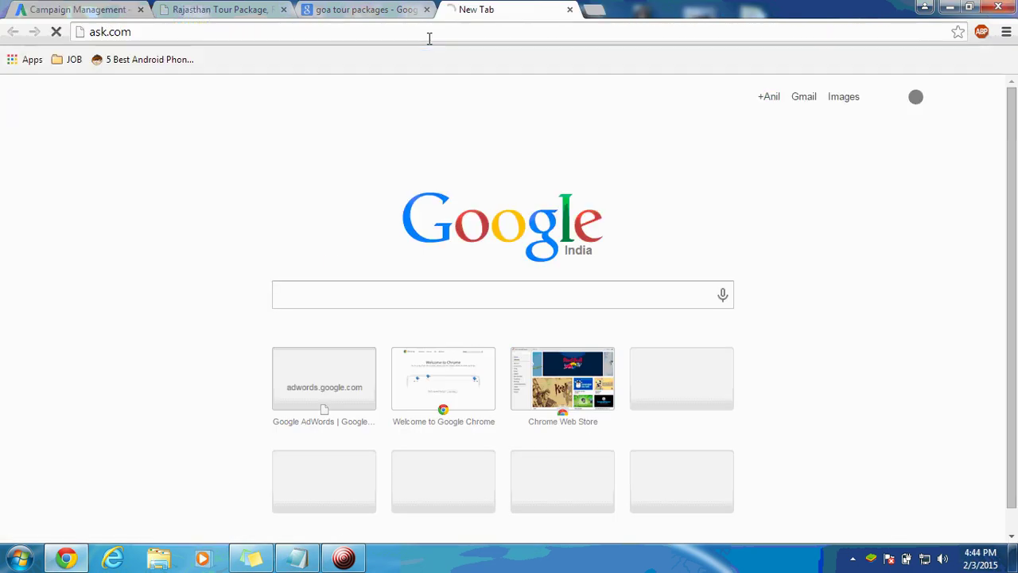
left_click(370, 9)
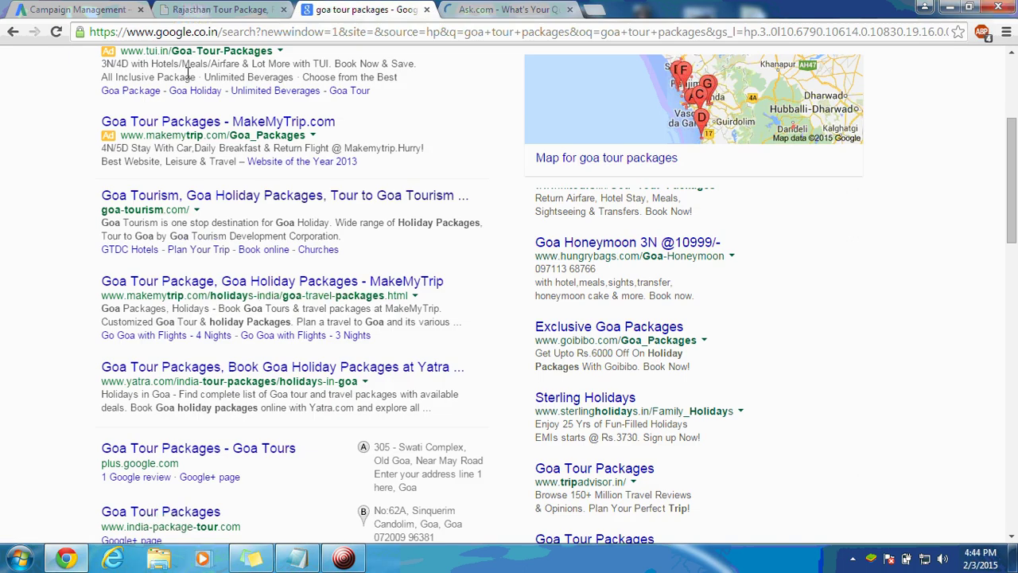
left_click(519, 8)
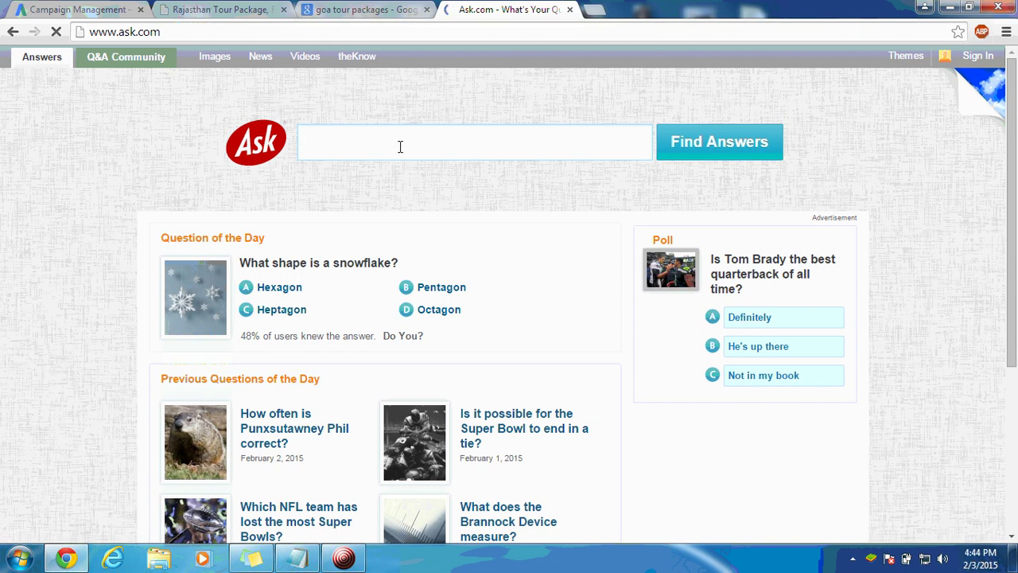
type("goa to")
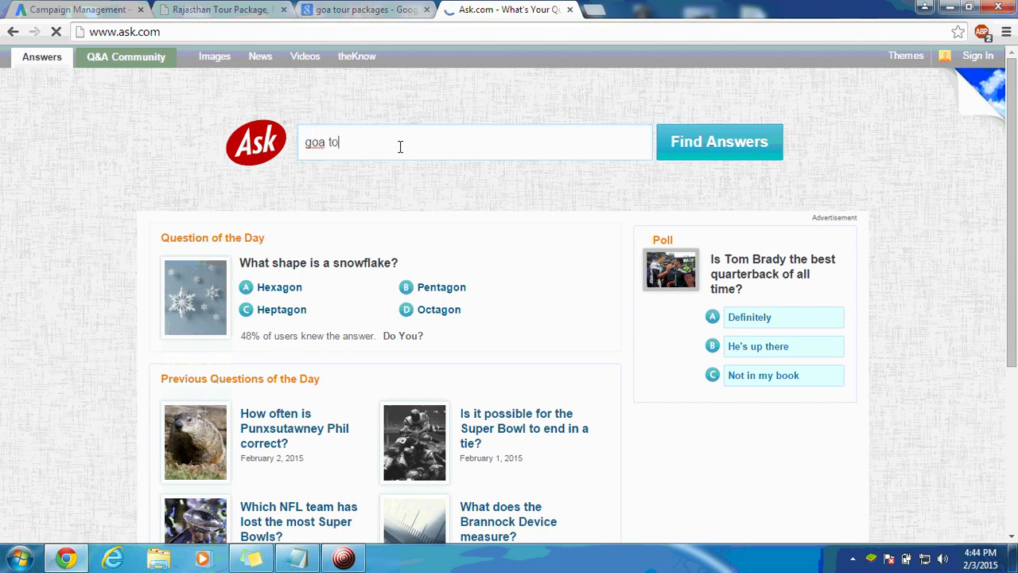
type("ur packages")
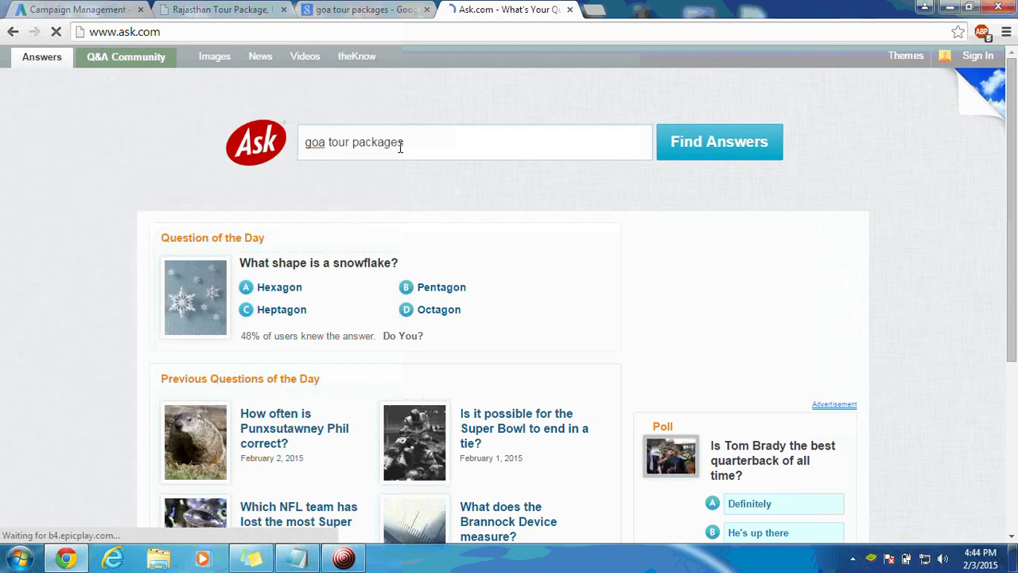
key("Return")
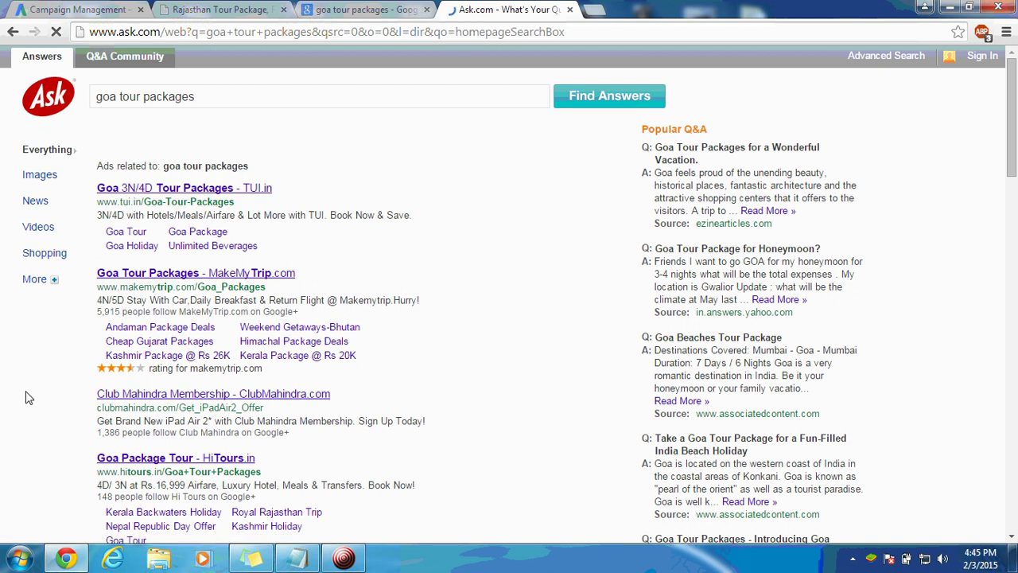
Examine the ads and regular answers in the Ask.com results for goa tour packages
scroll(28, 398, "down", 3)
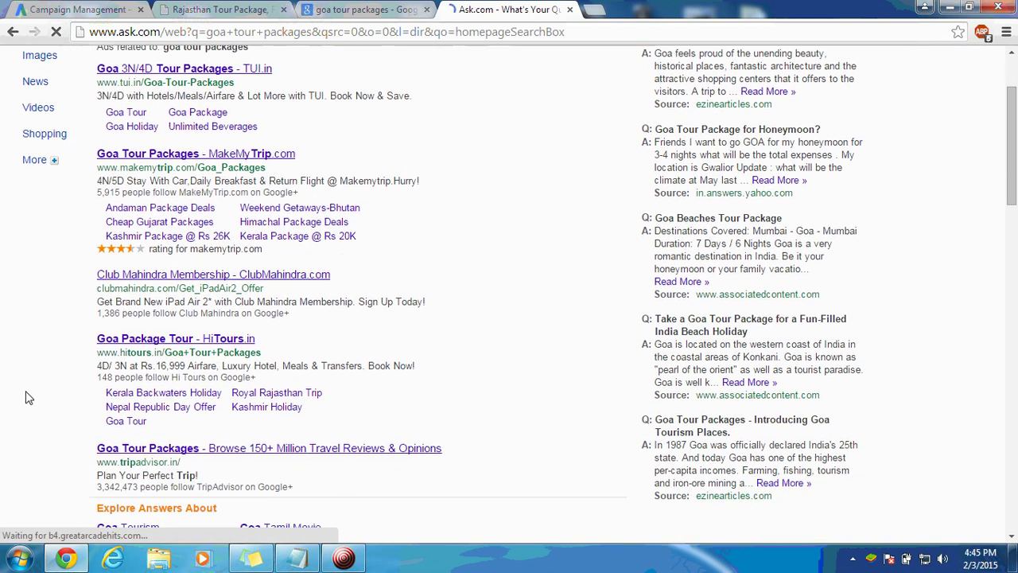
scroll(28, 398, "down", 3)
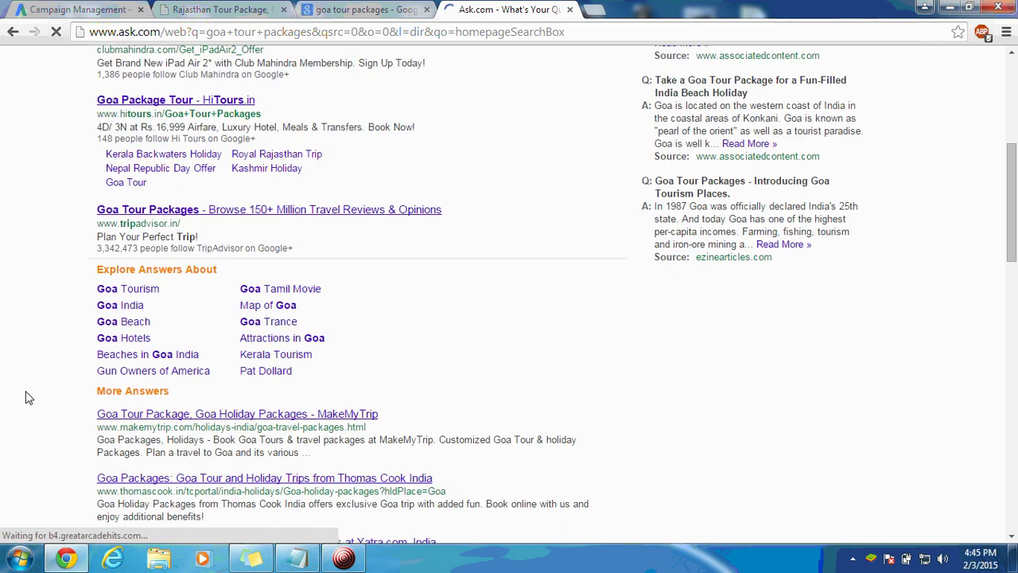
scroll(28, 398, "down", 4)
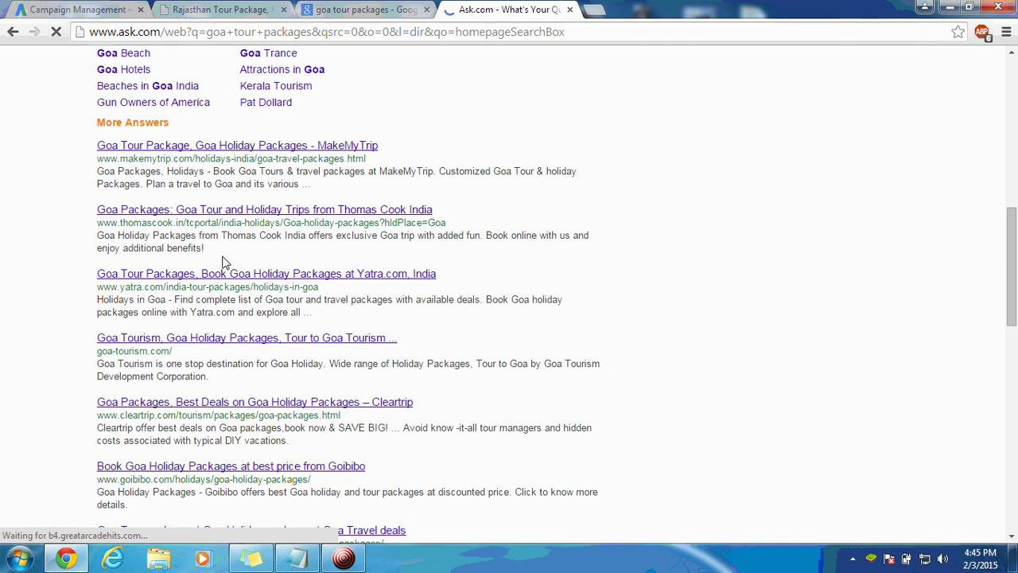
scroll(45, 363, "up", 4)
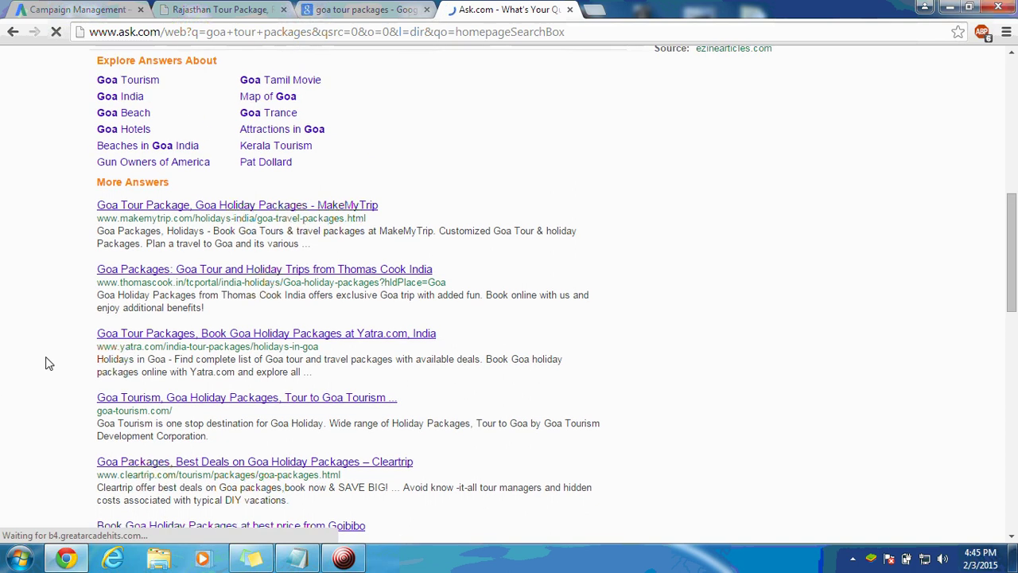
scroll(46, 361, "up", 2)
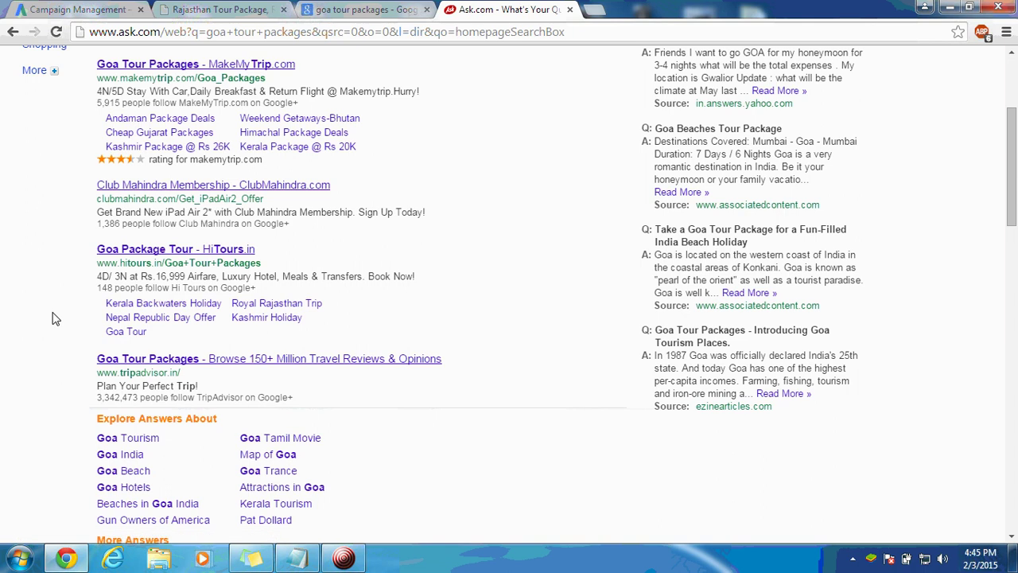
scroll(54, 318, "up", 3)
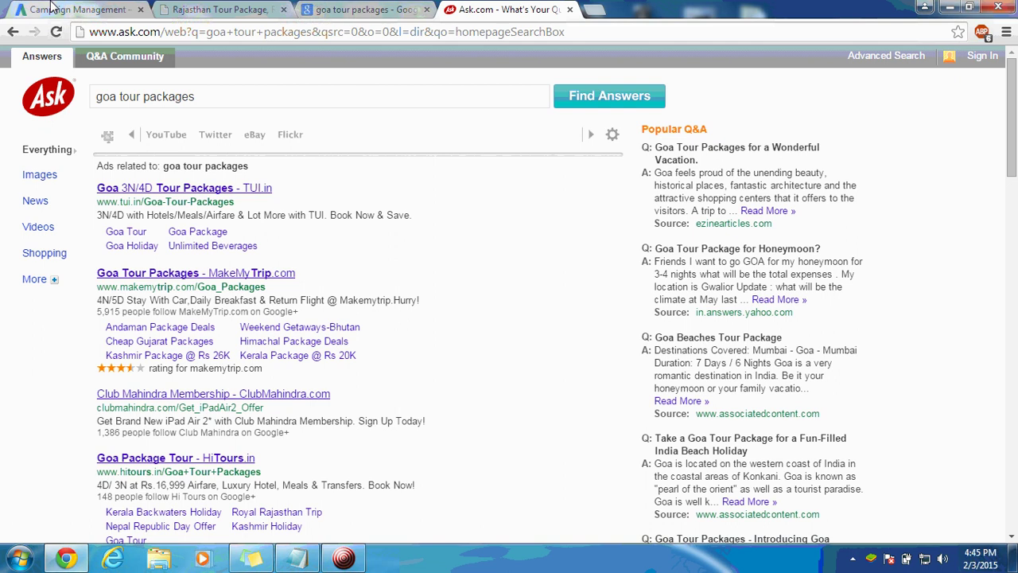
Return to the AdWords campaign settings and toggle Include search partners off and back on
left_click(79, 9)
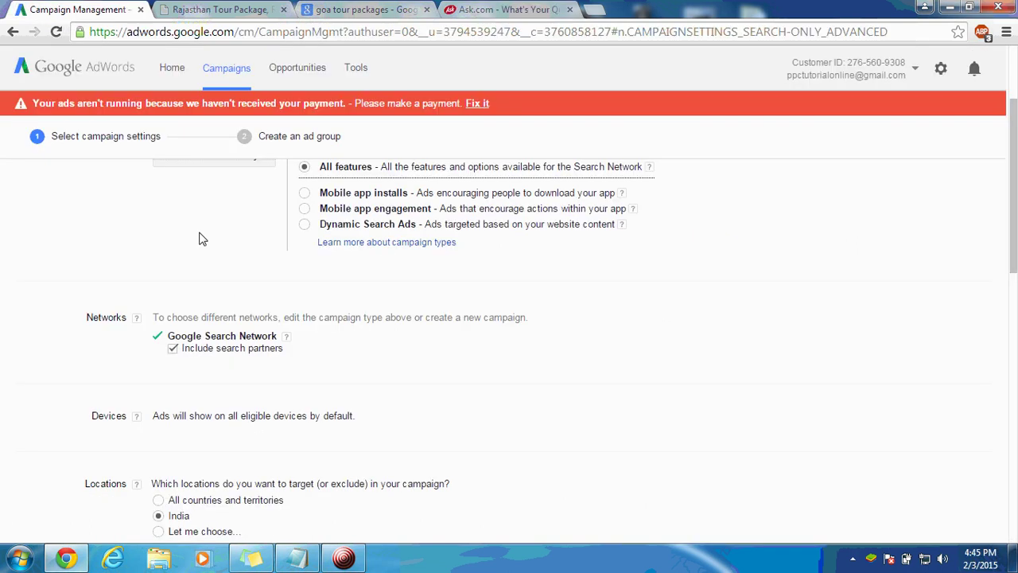
left_click(174, 349)
left_click(173, 349)
scroll(85, 374, "down", 3)
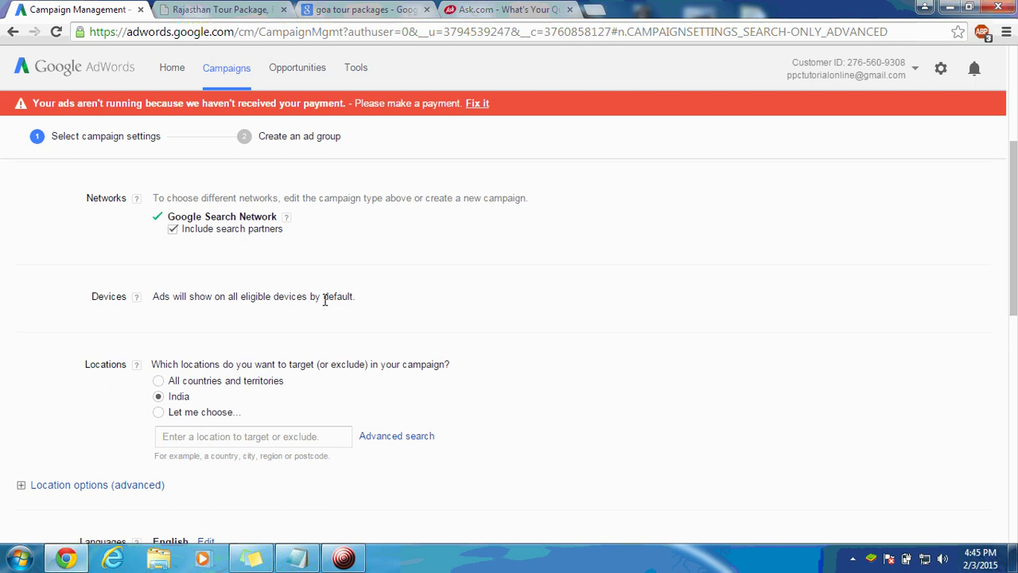
Switch to Notepad and add a separator line of equals signs followed by the heading "device" at the end of the notes
left_click(296, 554)
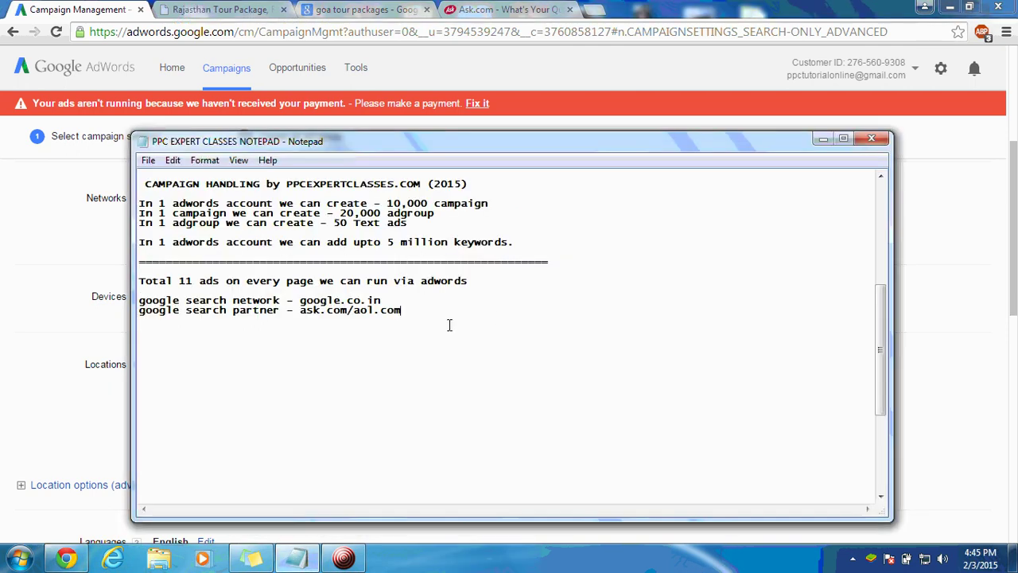
key("Return")
type("==============================")
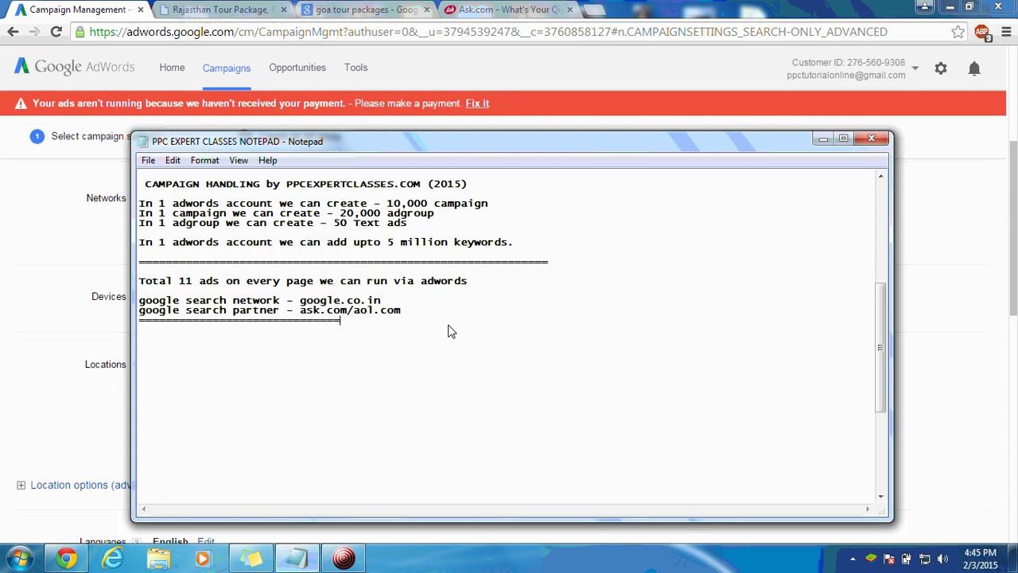
type("=============")
key("Return")
key("Return")
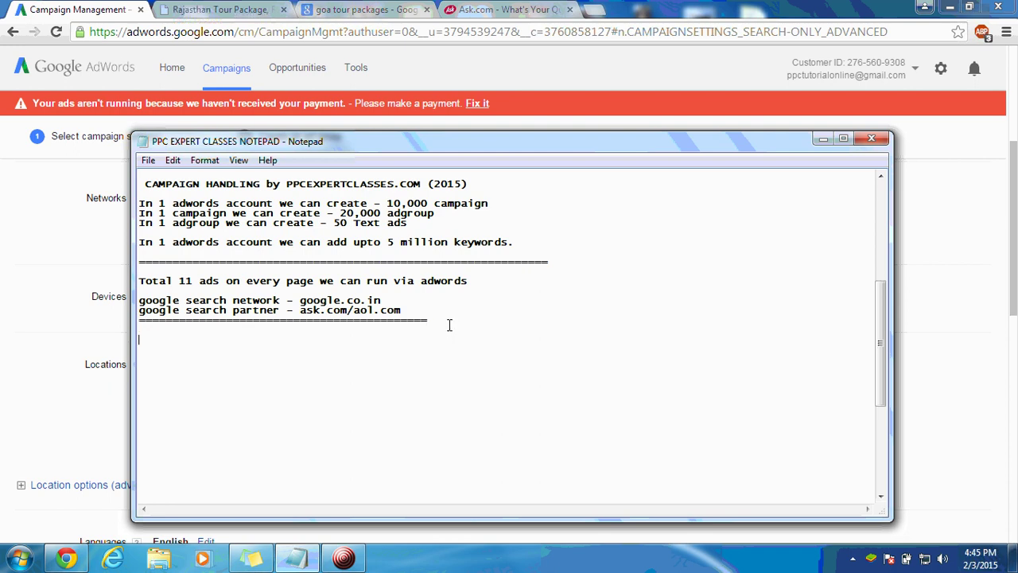
type("devoi")
key("BackSpace")
key("BackSpace")
type("ice")
key("Return")
key("Return")
List "Laptop & desktop", "Tablet" and "Mobile with full browser" on separate lines under the device heading
type("Laptop & des")
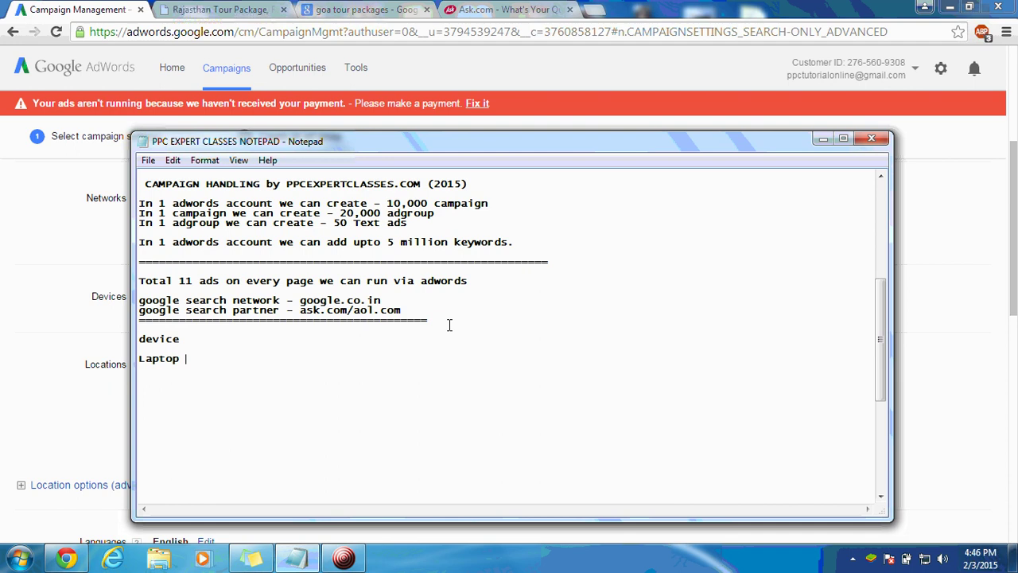
type("ktop")
key("Return")
type("Tablet")
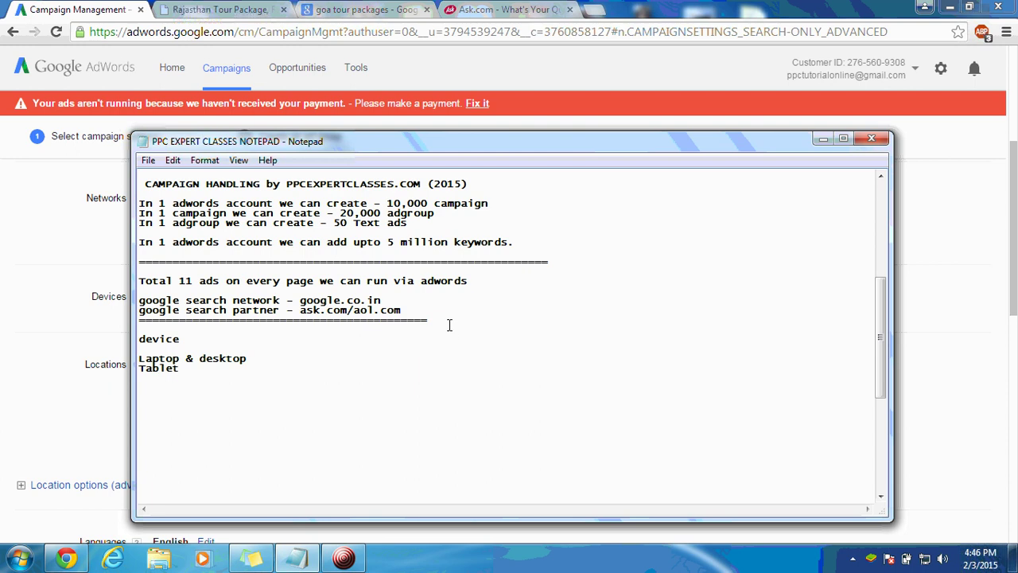
key("Return")
type("Mobile")
type("with fi")
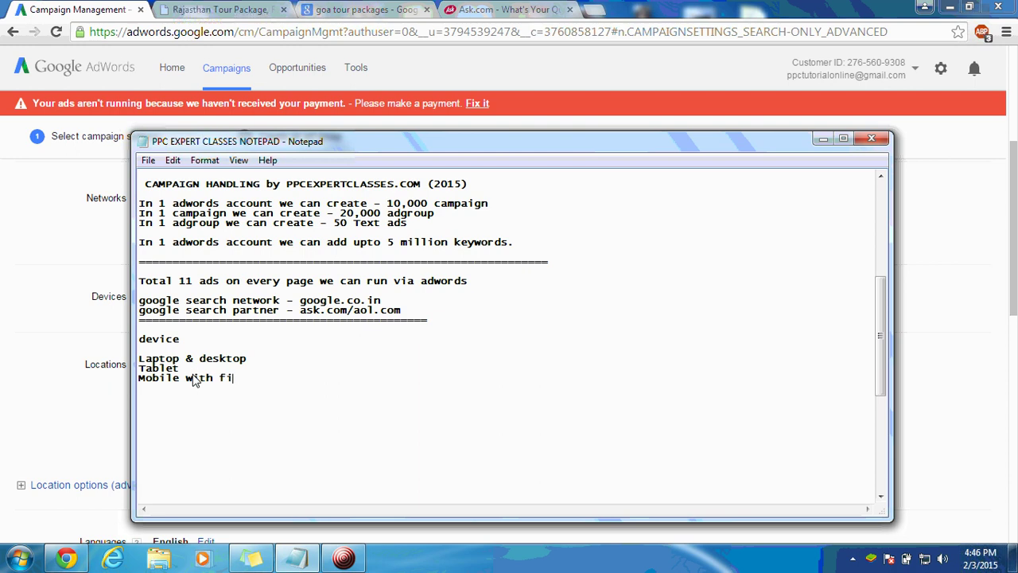
key("BackSpace")
type("ull browser")
Append "- By Default" to the Laptop & desktop and Tablet lines
left_click(254, 358)
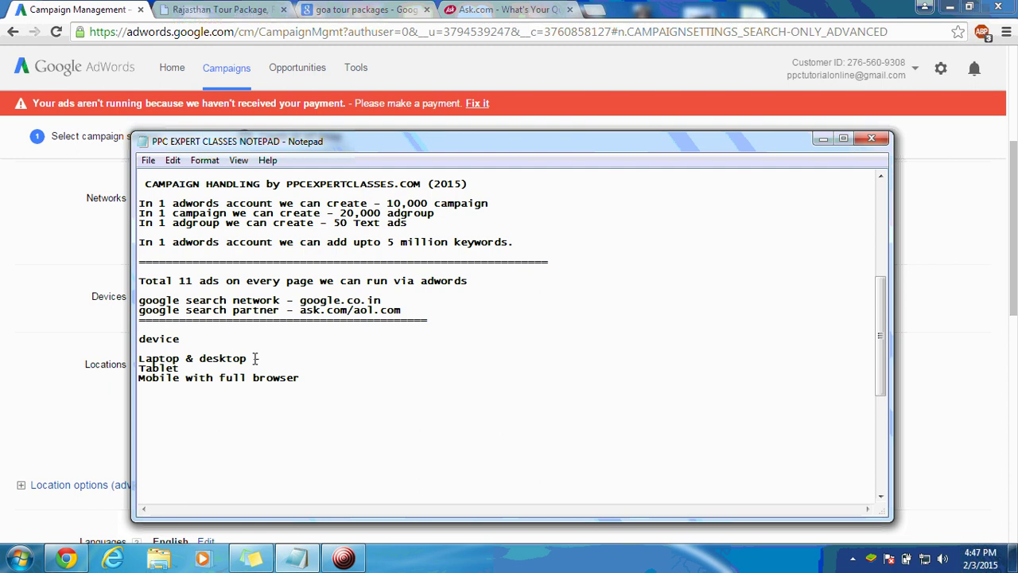
type("- By Default")
left_click(241, 368)
type("- by")
key("BackSpace")
key("BackSpace")
type("Bt")
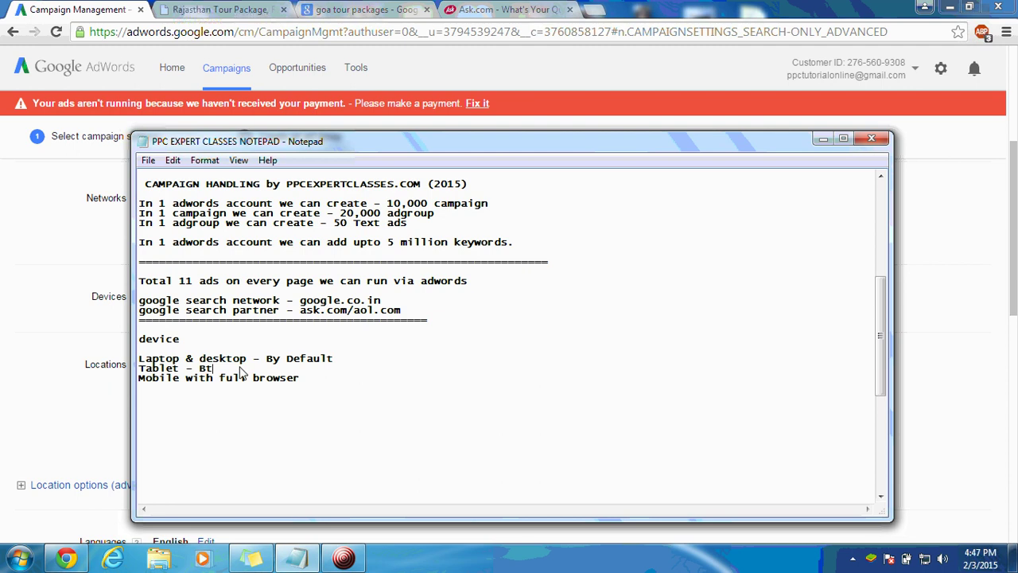
key("BackSpace")
type("y Default")
Append "- By Default -----Customize - stop/run" to the Mobile with full browser line
left_click(310, 379)
type("- n")
key("BackSpace")
type("By ")
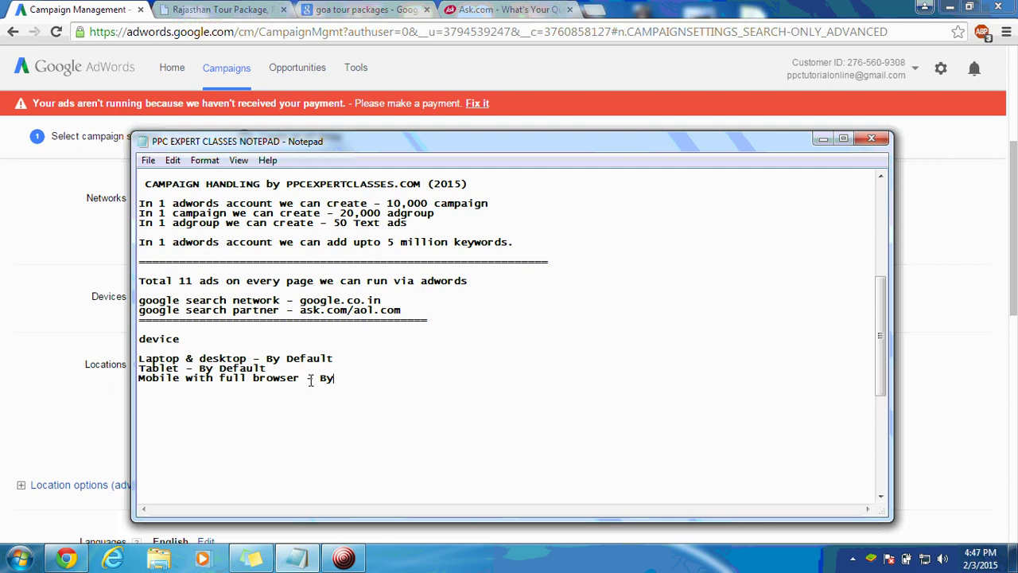
type("Default")
type("-----Customi")
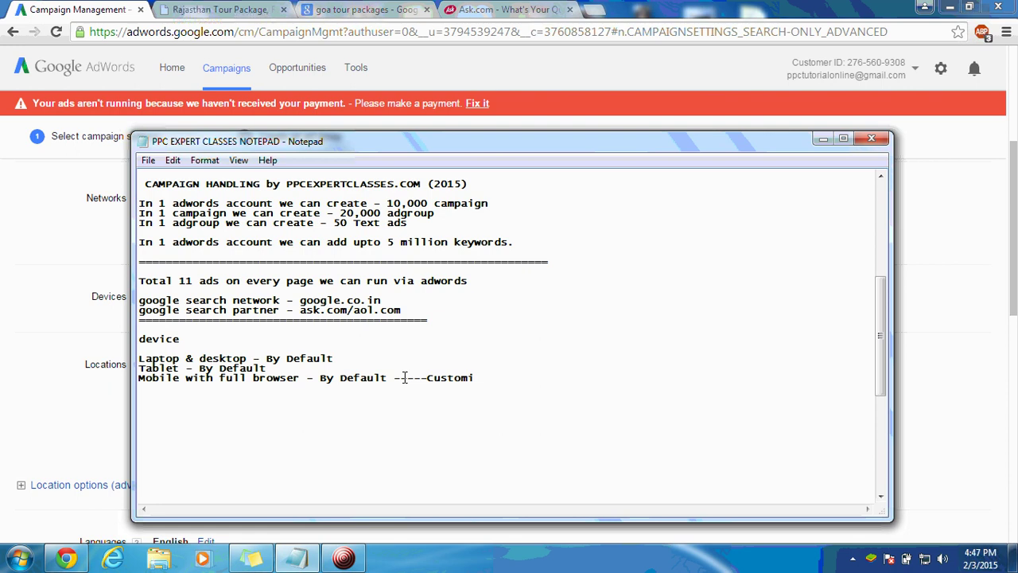
key("BackSpace")
type("ze")
left_click(467, 381)
type("ize - stop/run")
Review the default and customize notes for each device, then minimize Notepad to return to the AdWords campaign settings
left_click(314, 379)
left_click(339, 359)
left_click_drag(531, 391, 251, 360)
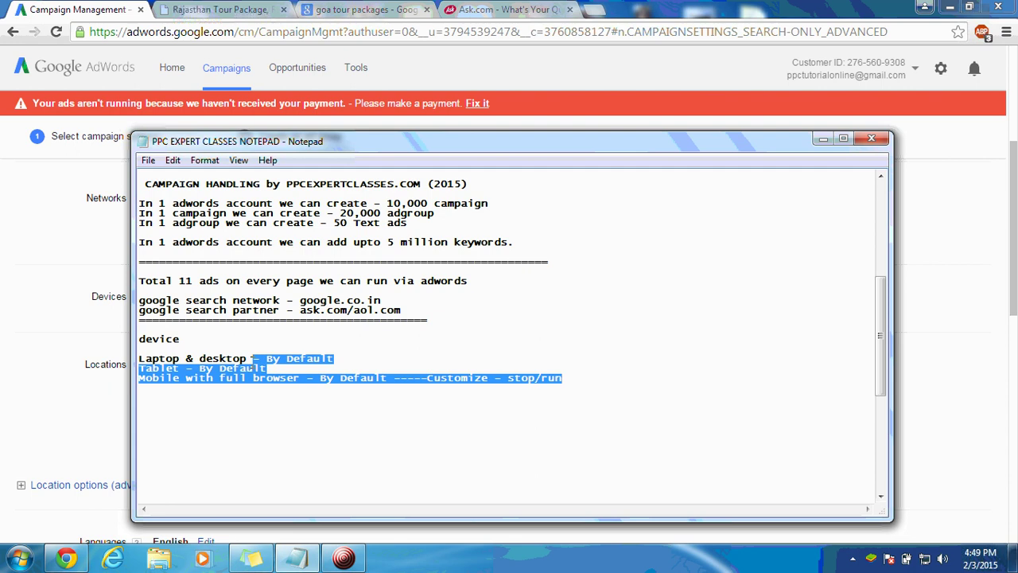
left_click(253, 359)
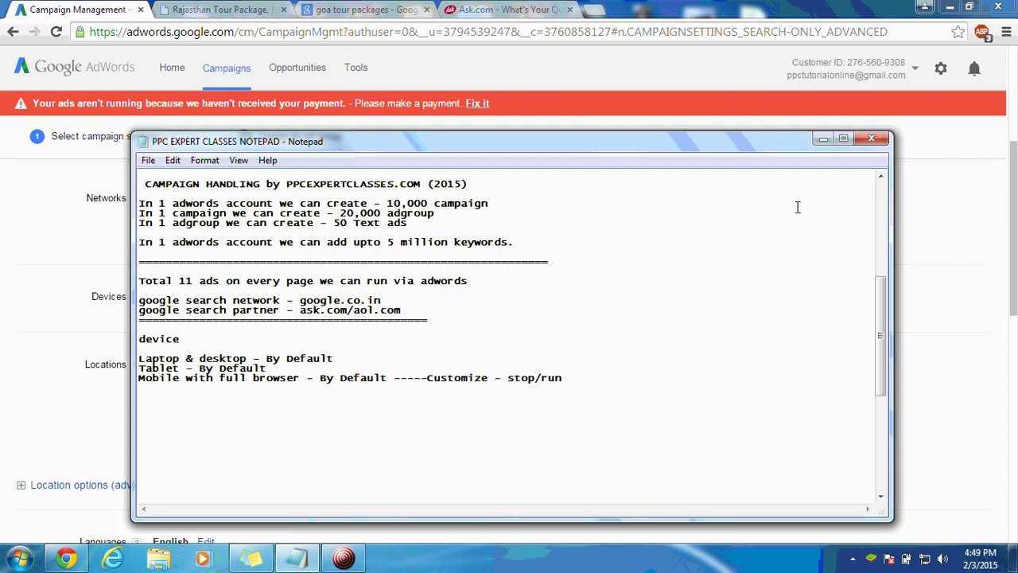
left_click(824, 141)
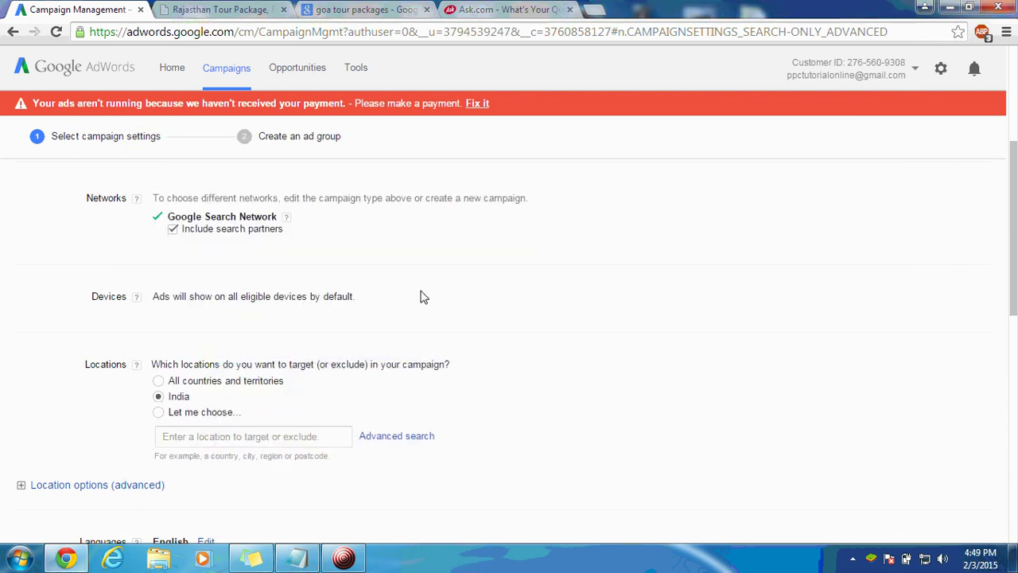
Try the option to choose locations manually, then return the campaign's location targeting to India
scroll(504, 319, "down", 2)
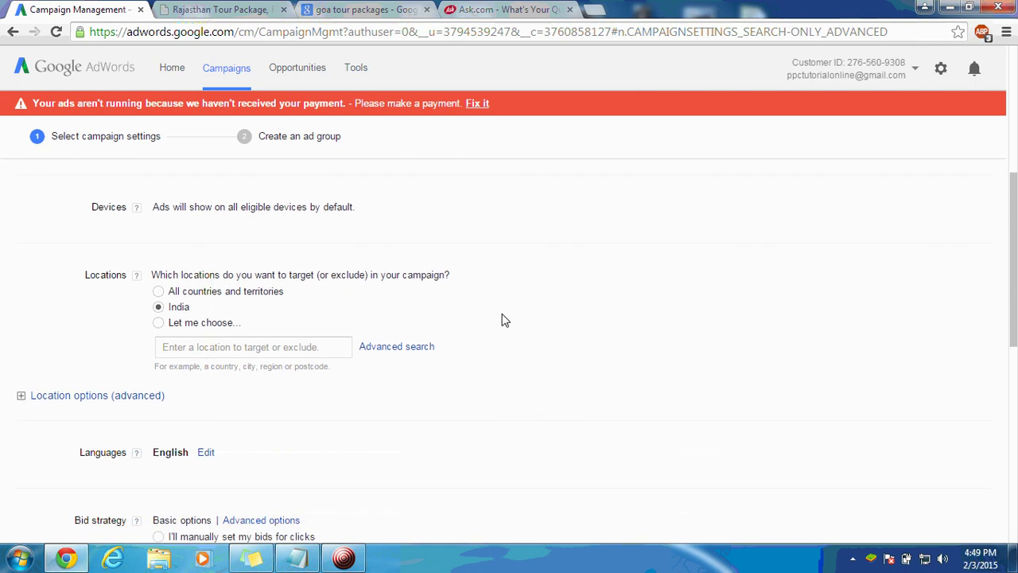
left_click(158, 322)
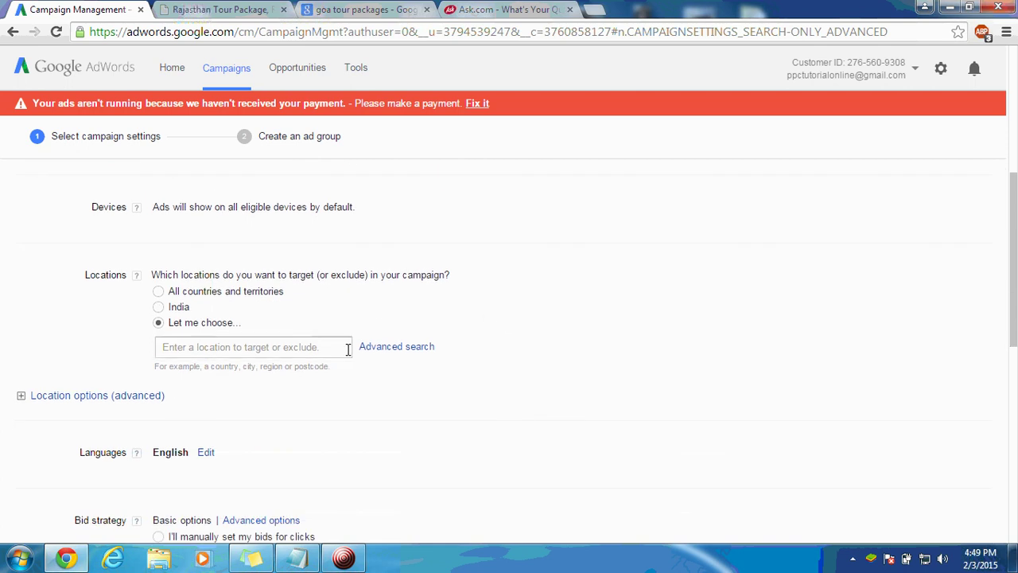
left_click(158, 307)
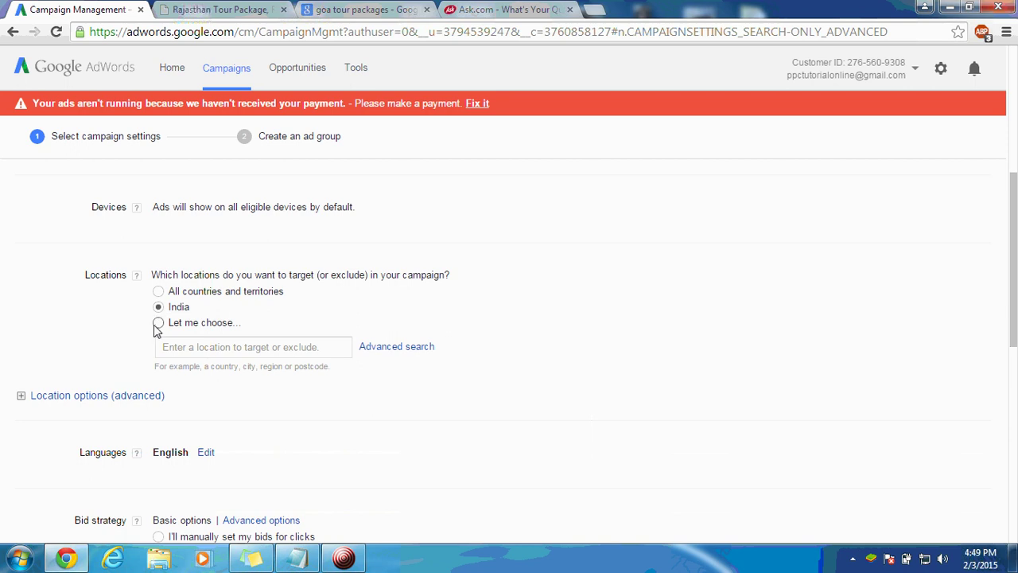
left_click(158, 323)
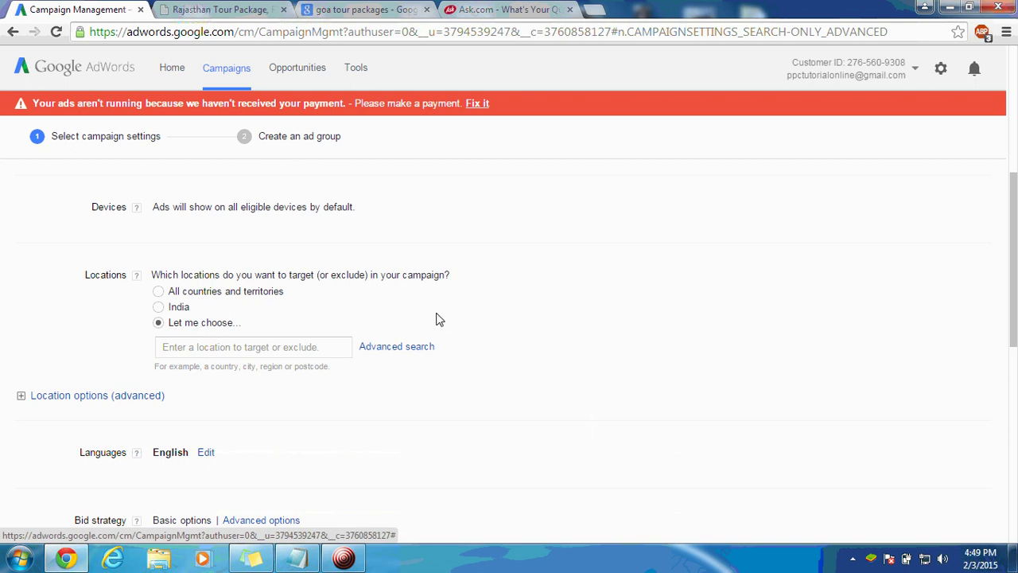
left_click(159, 306)
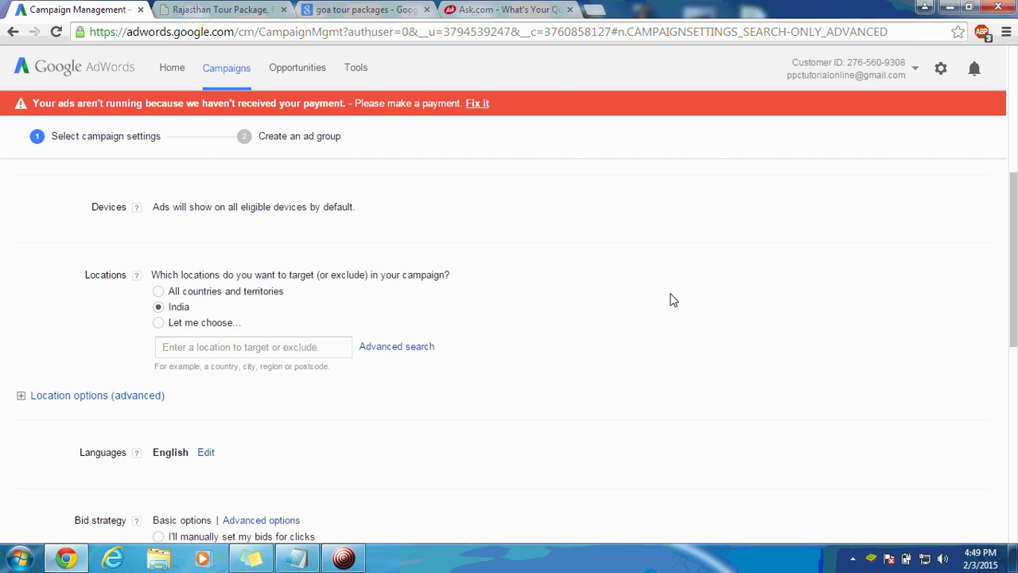
scroll(670, 300, "down", 1)
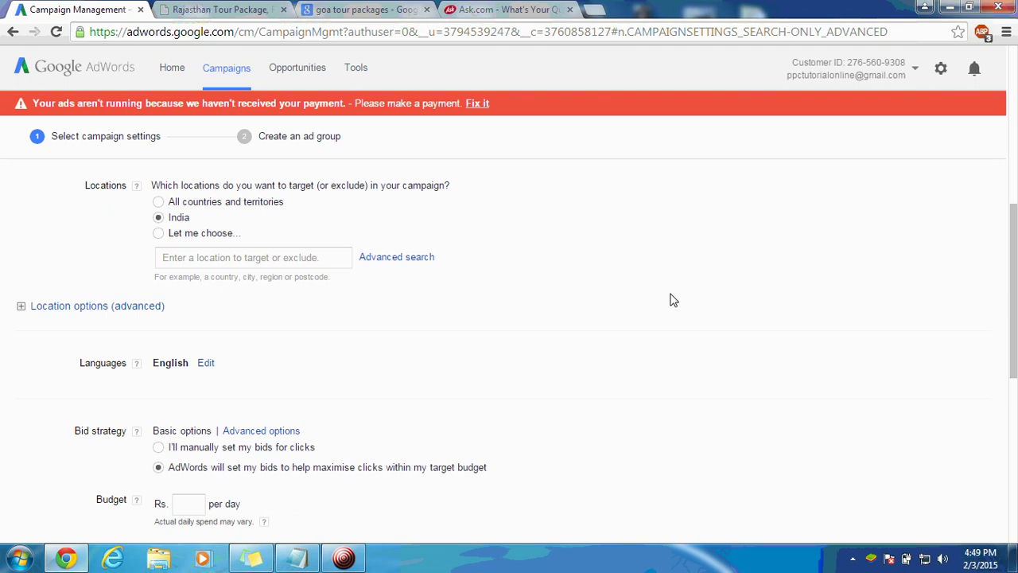
scroll(669, 300, "up", 1)
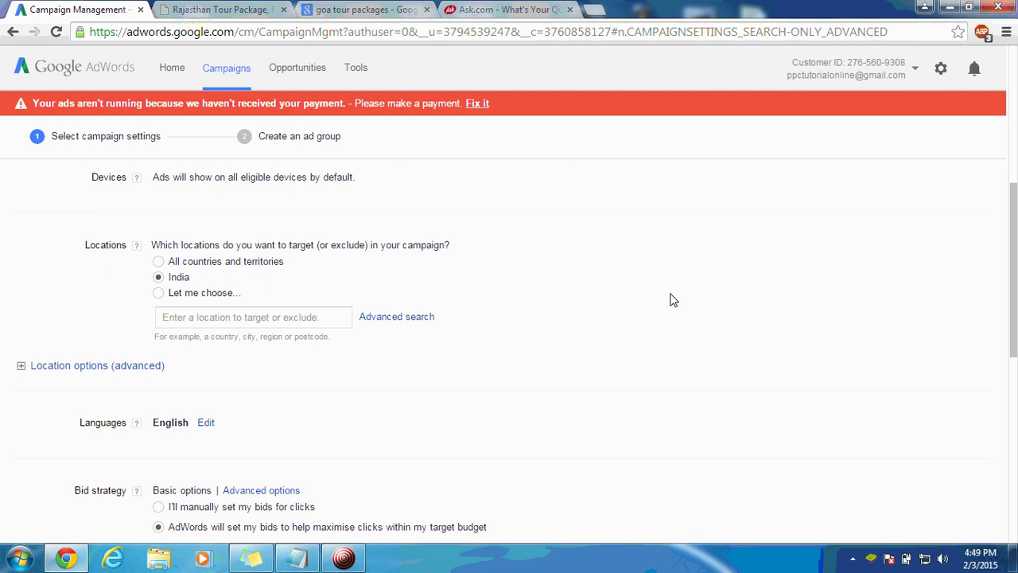
scroll(669, 300, "up", 1)
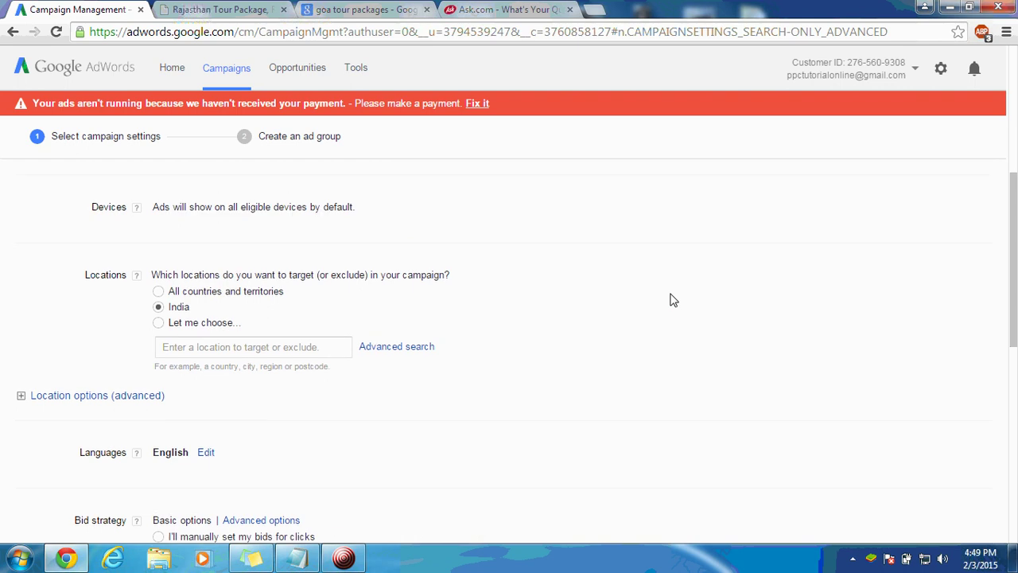
scroll(670, 299, "down", 2)
scroll(670, 300, "up", 1)
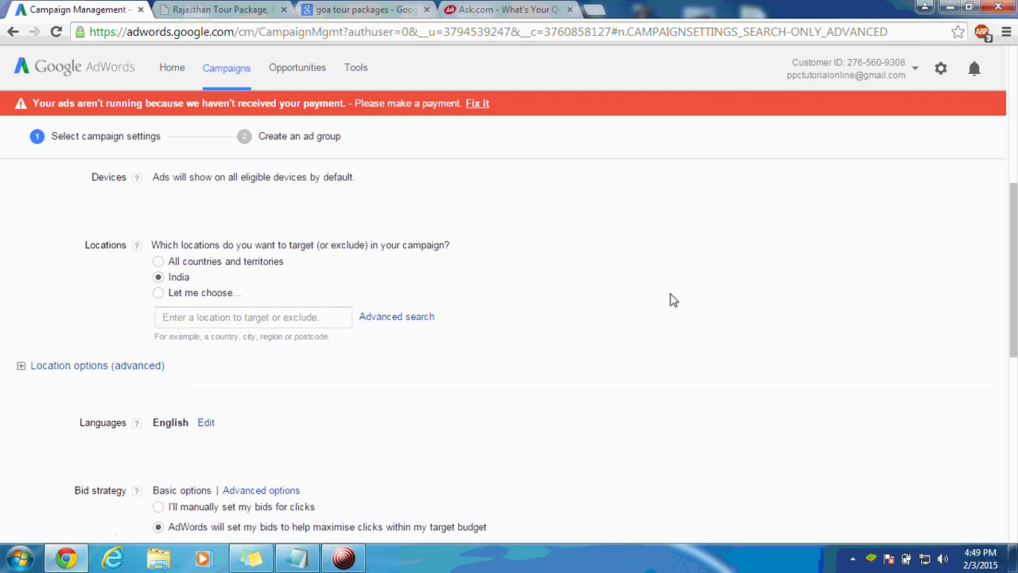
scroll(670, 300, "down", 2)
scroll(669, 300, "up", 2)
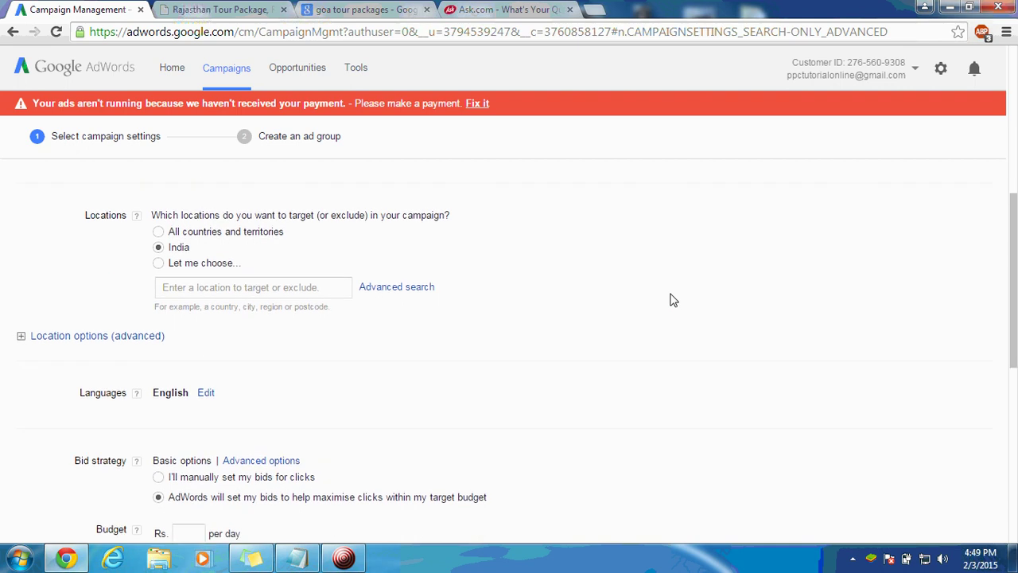
scroll(670, 300, "down", 2)
scroll(669, 300, "up", 1)
scroll(670, 300, "up", 1)
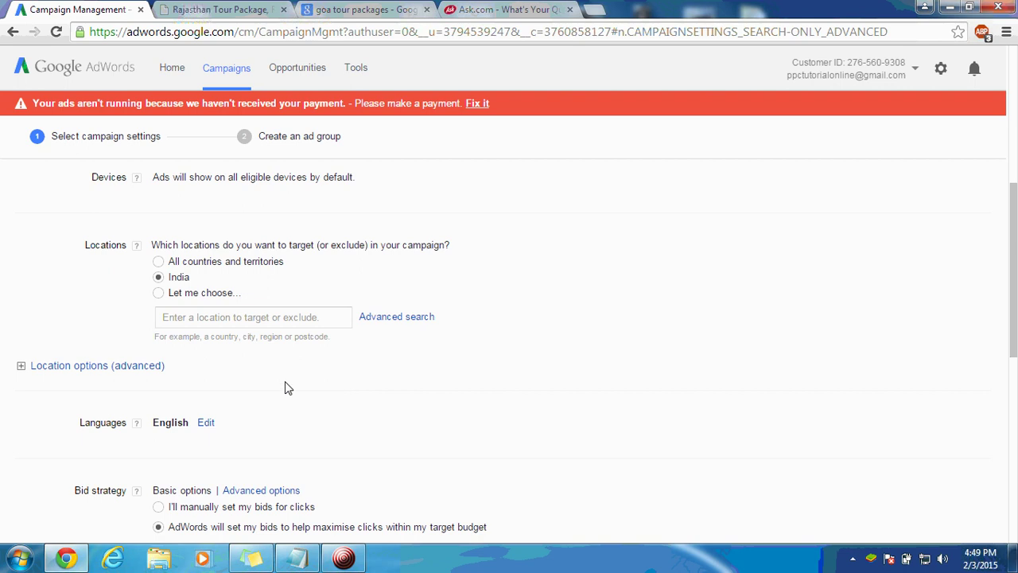
Choose custom locations and add the country India as a targeted location through the advanced location search
left_click(159, 294)
left_click(396, 317)
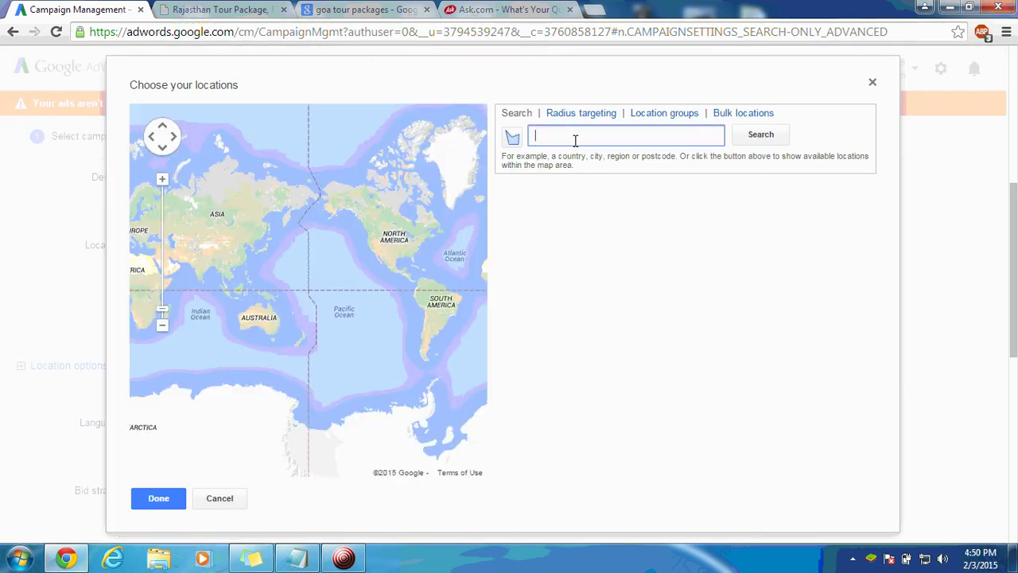
type("india")
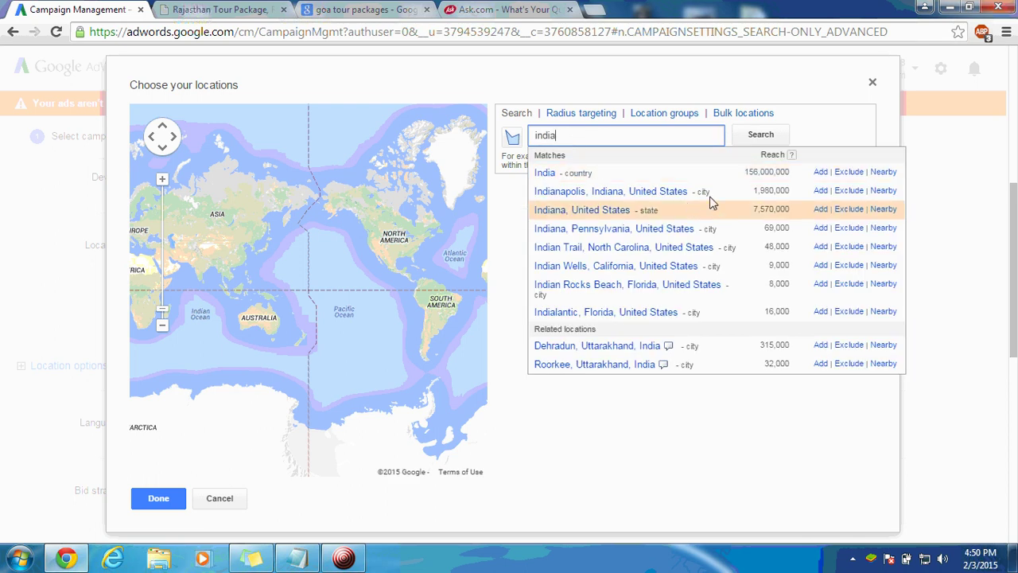
left_click(820, 172)
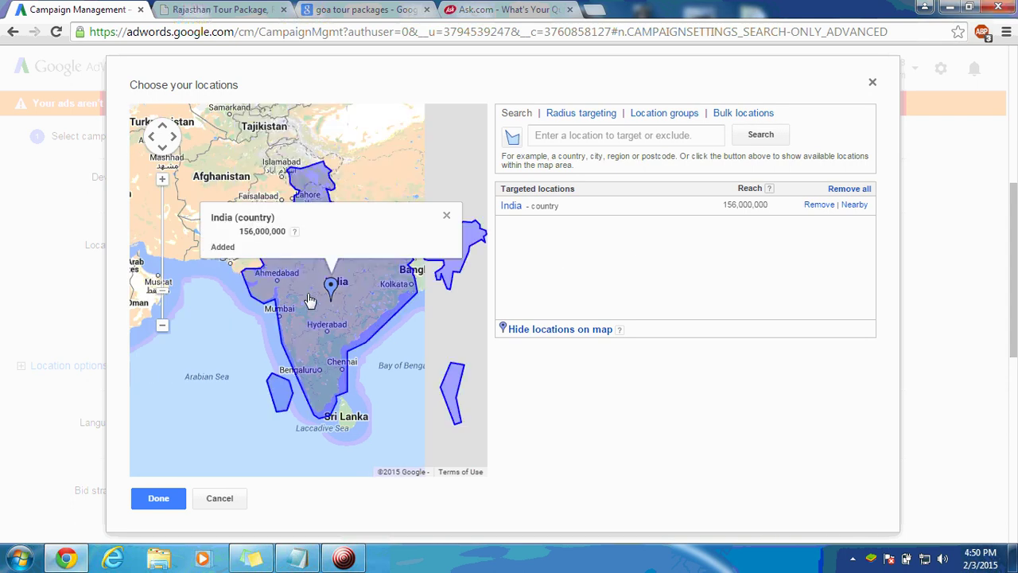
left_click(447, 220)
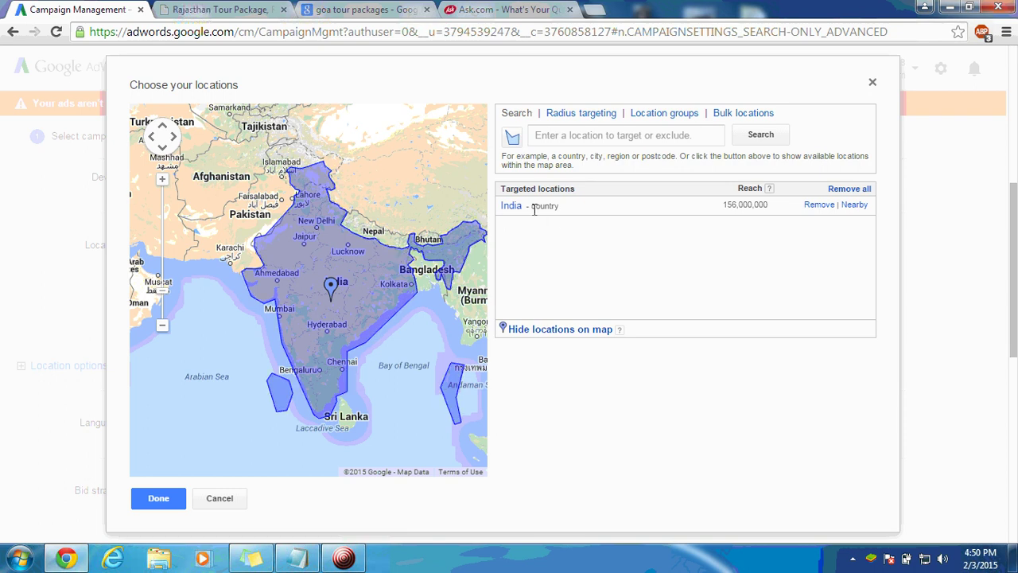
Exclude the cities New Delhi, Delhi, India and Noida, Uttar Pradesh, India, and apply the location selection
left_click(569, 140)
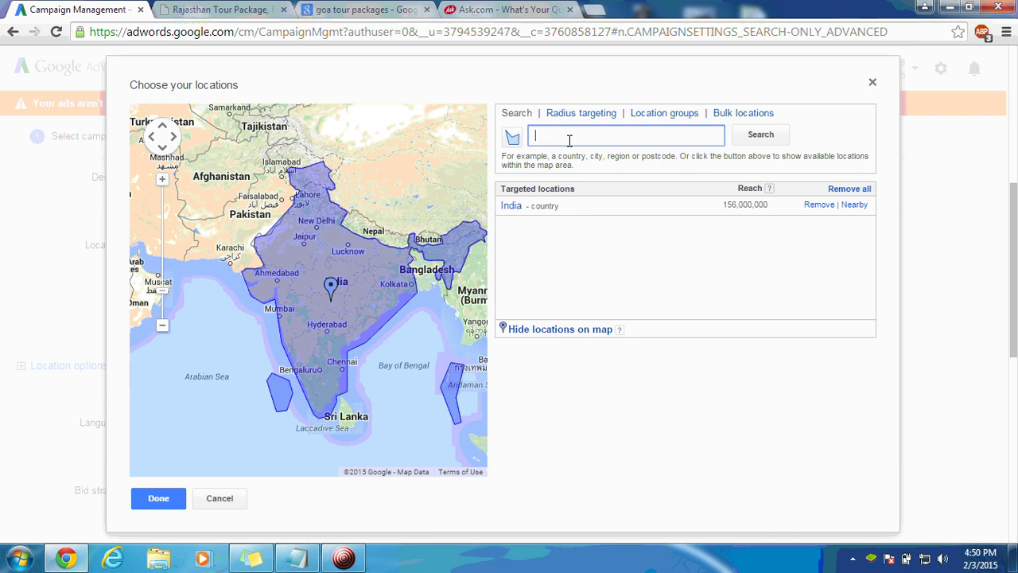
type("delhi")
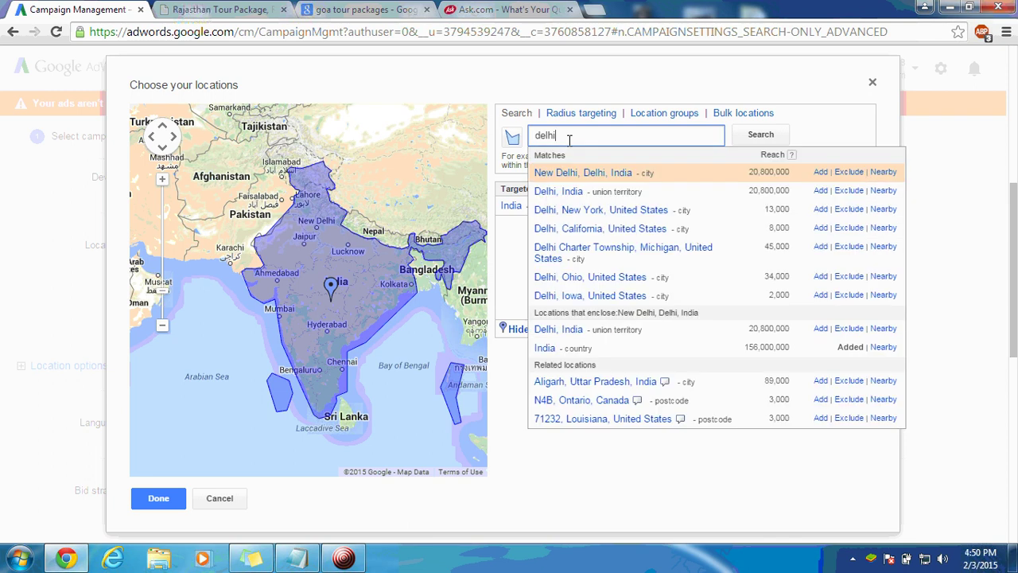
left_click(849, 172)
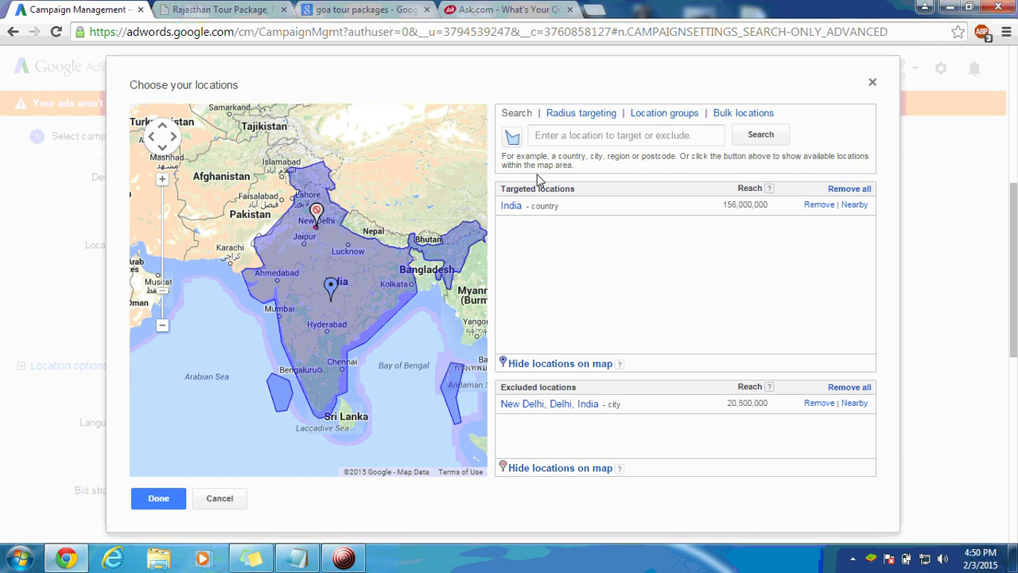
left_click(556, 133)
type("n")
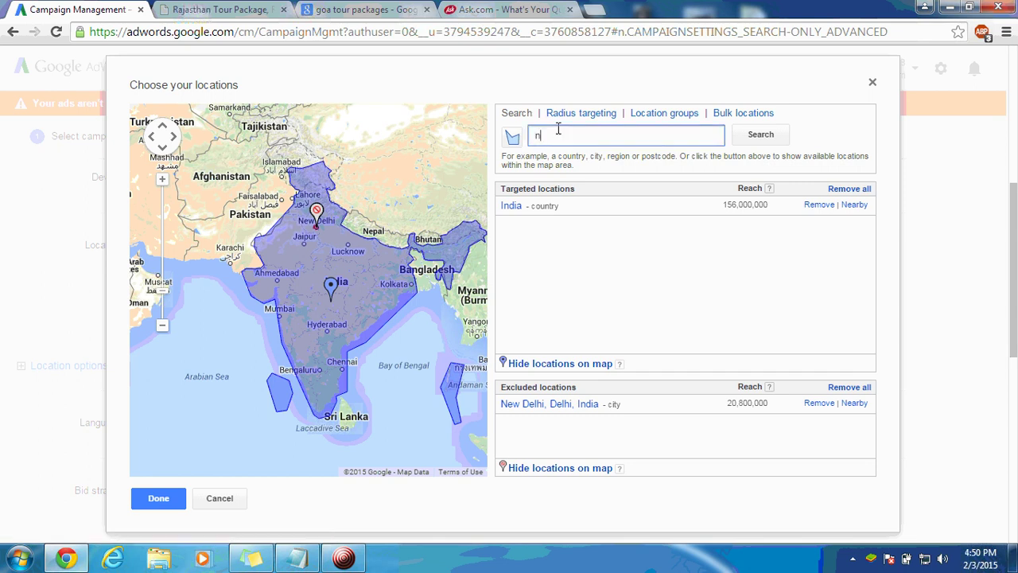
type("oida")
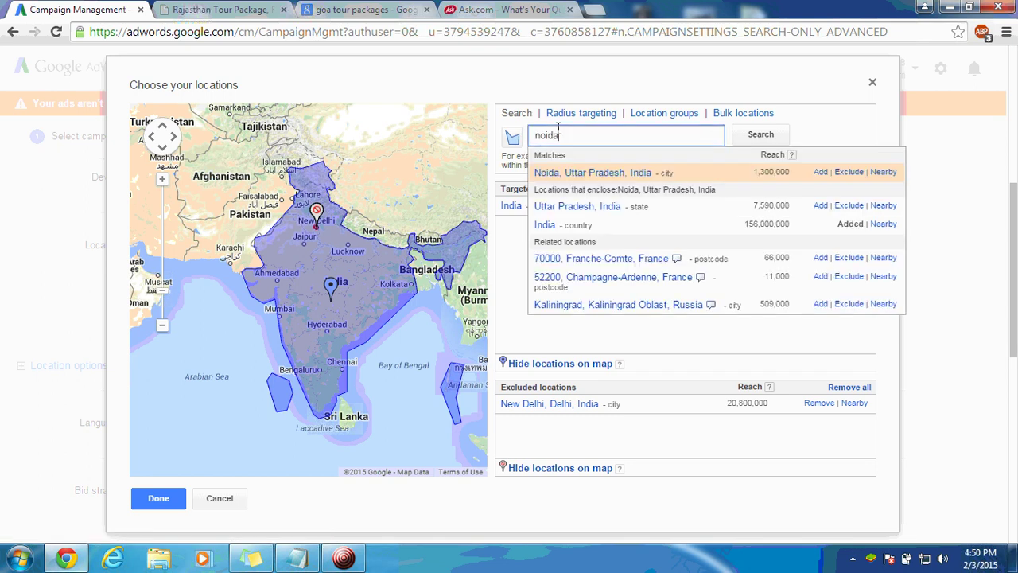
left_click(846, 173)
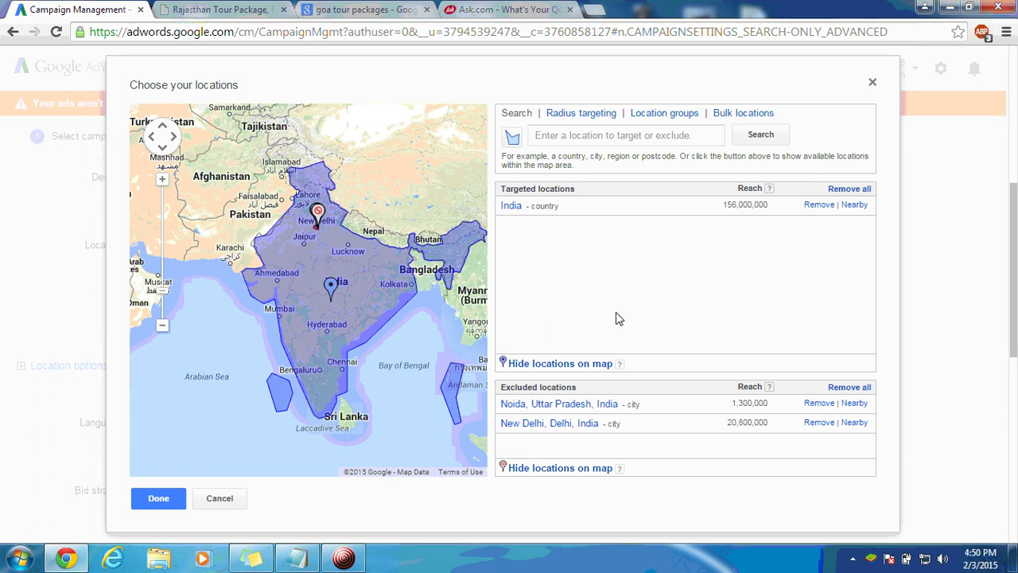
left_click(157, 500)
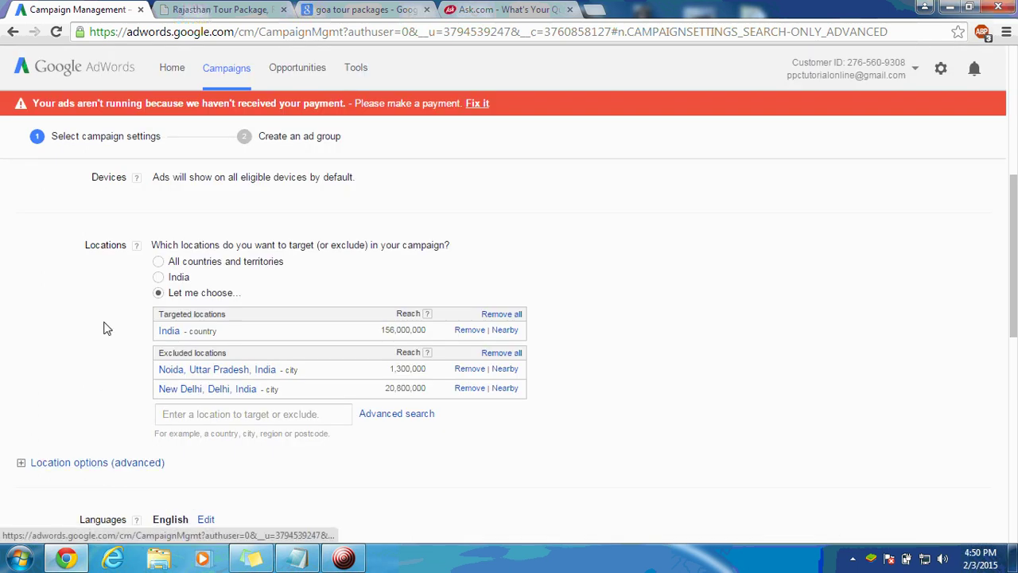
In the advanced location options, limit the target to "People in my targeted location"
scroll(103, 326, "down", 3)
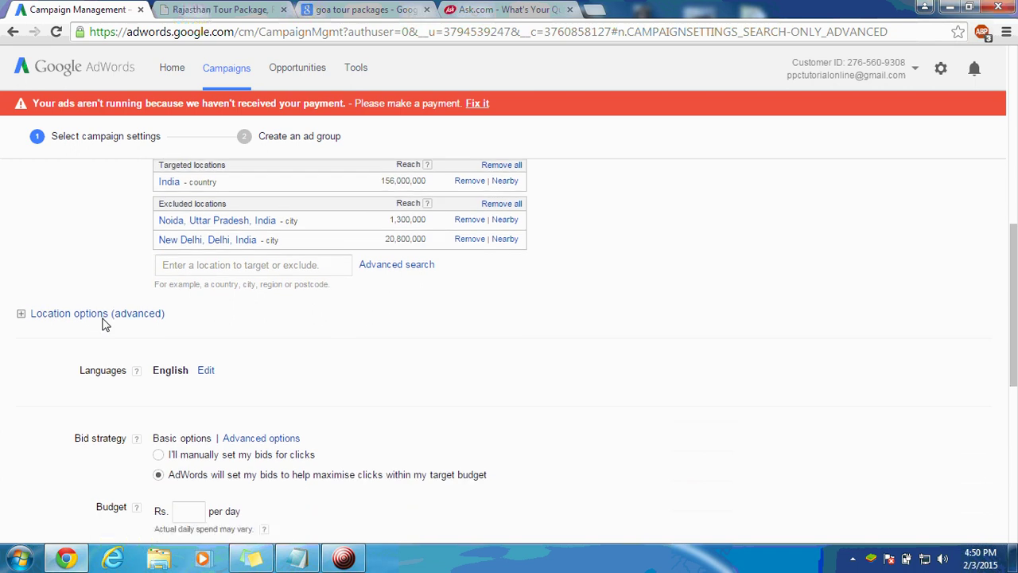
left_click(104, 318)
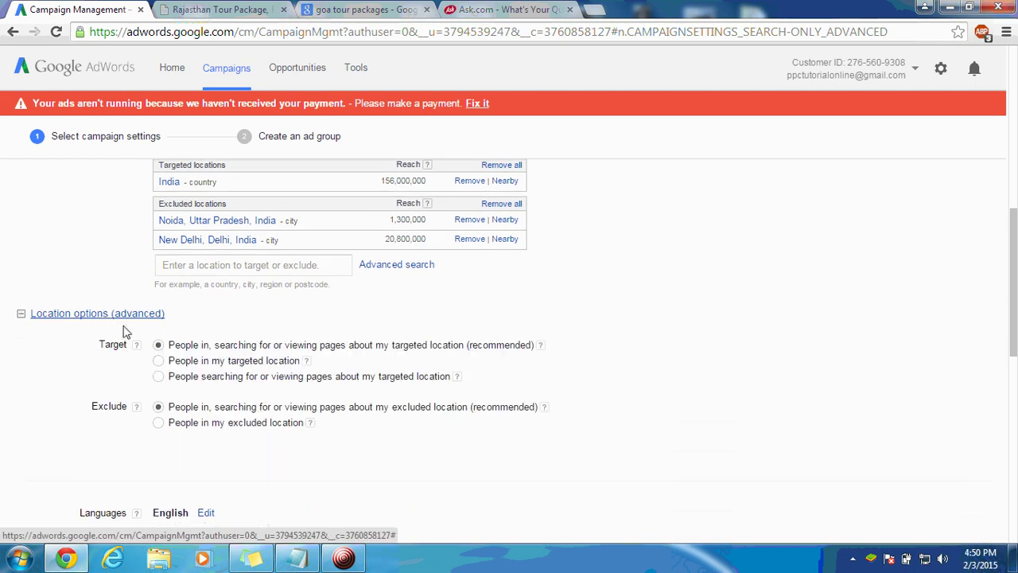
left_click(158, 361)
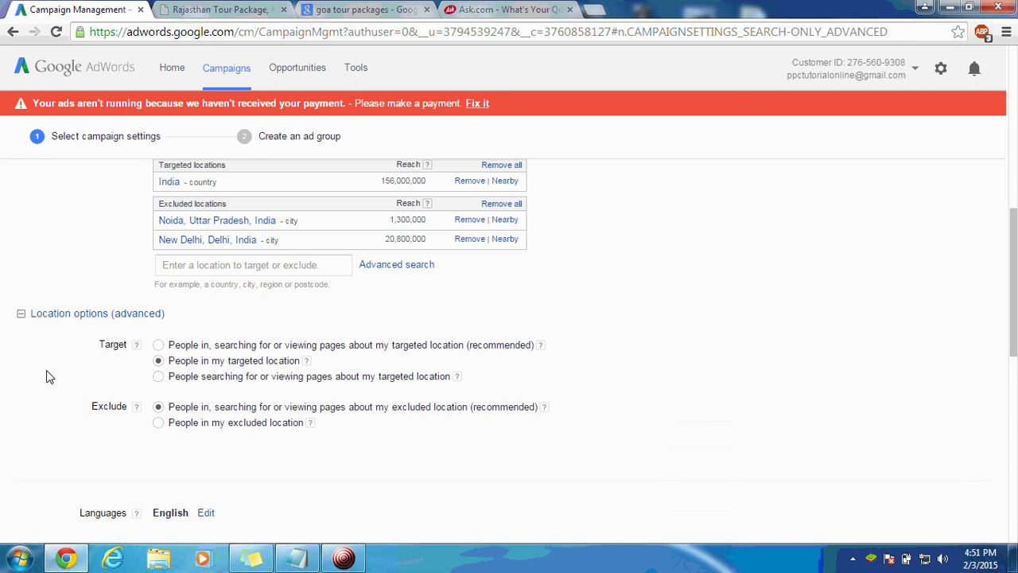
Choose to set bids for clicks manually and set the default bid to Rs. 30
scroll(46, 376, "down", 1)
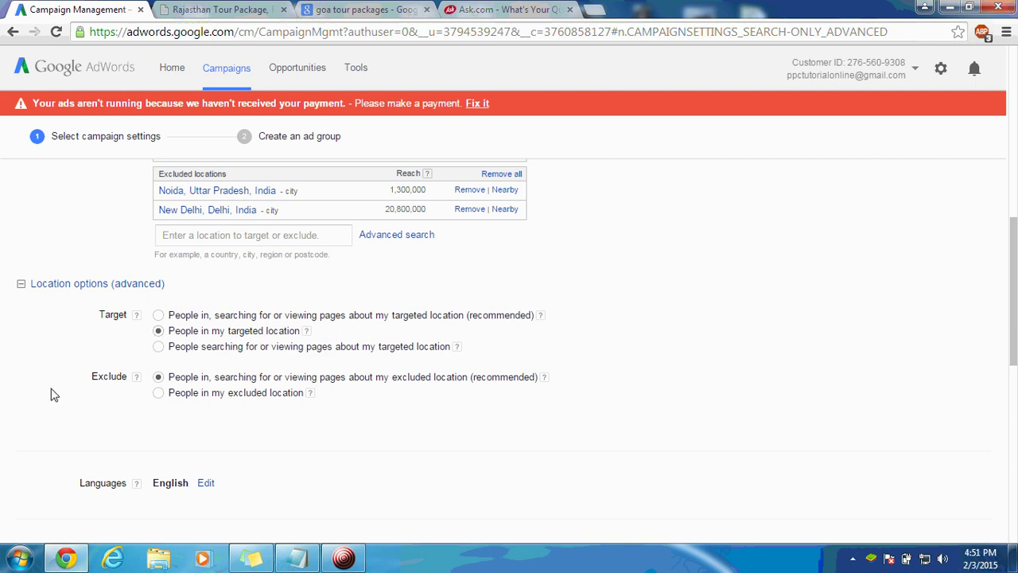
scroll(50, 394, "down", 3)
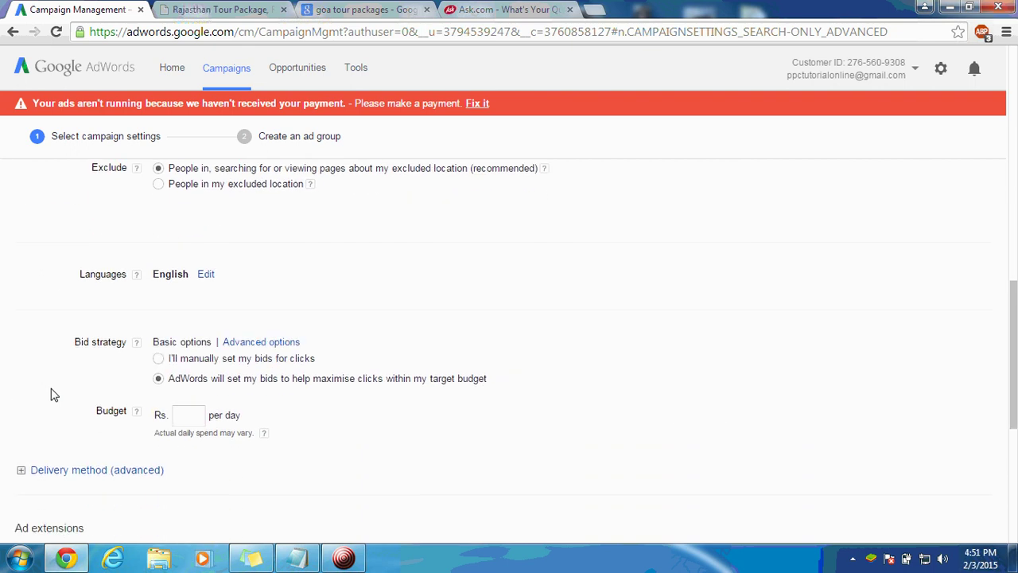
left_click(159, 359)
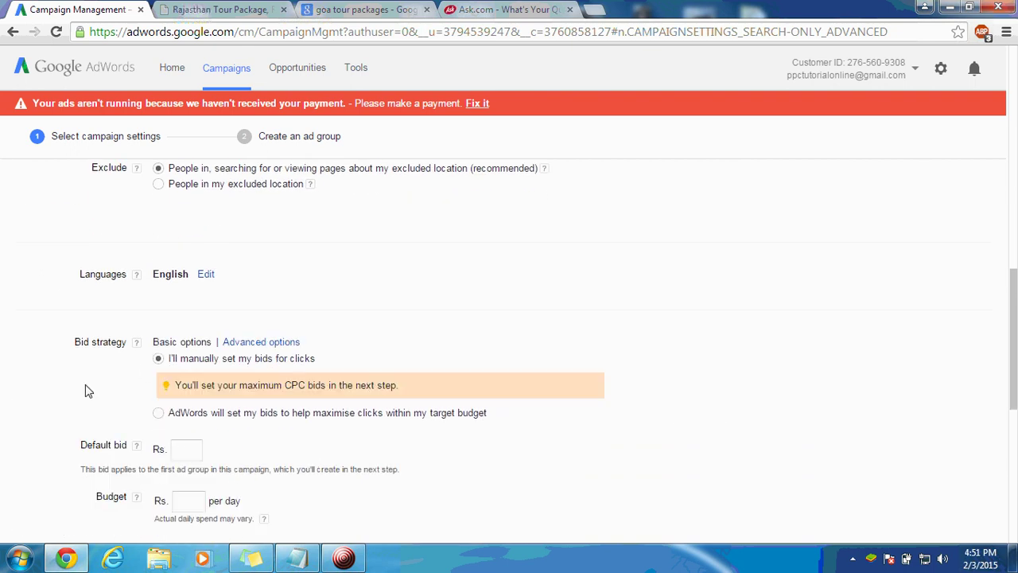
scroll(85, 384, "down", 1)
left_click(181, 389)
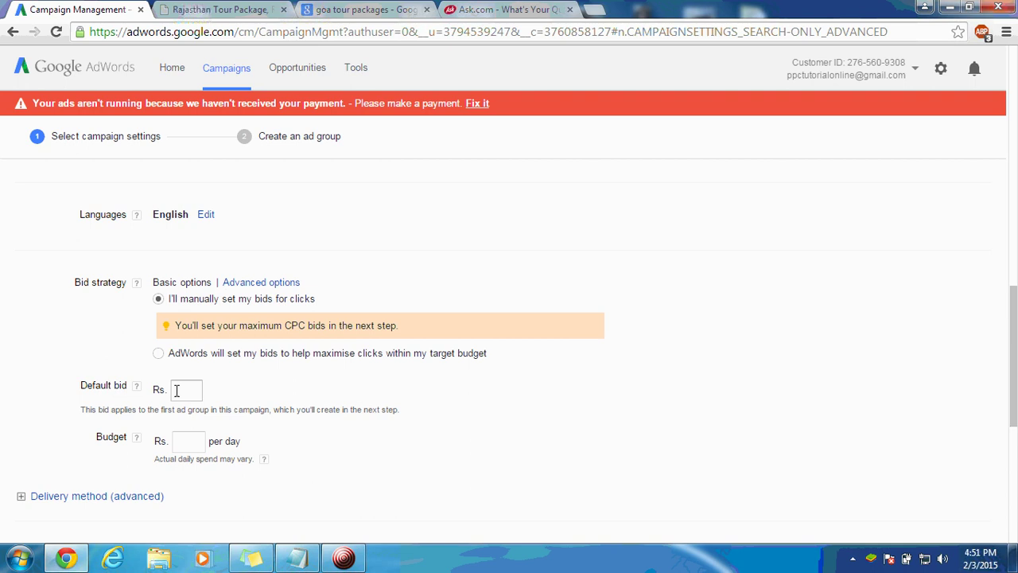
type("20")
double_click(189, 389)
type("30")
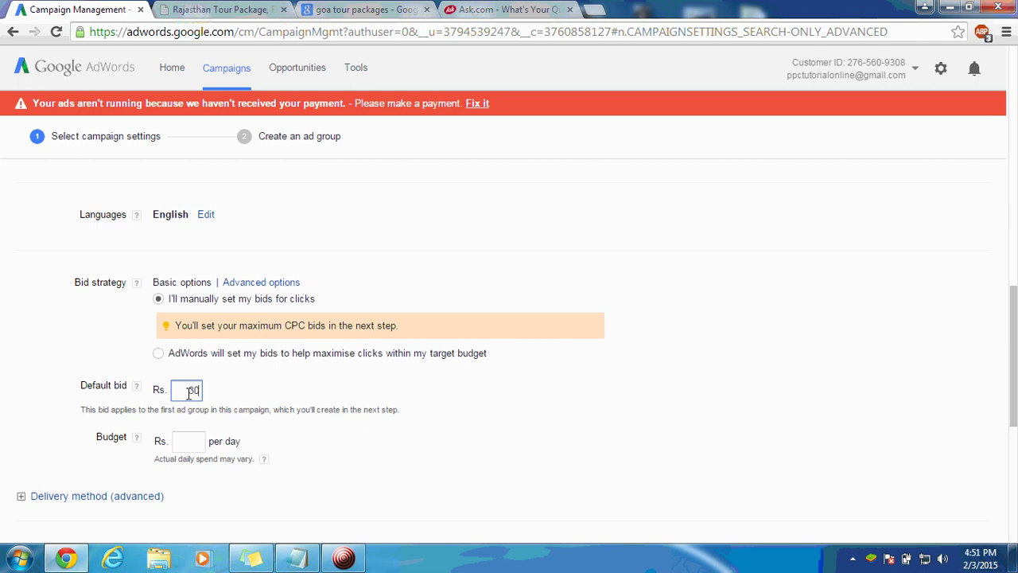
Set the campaign budget to Rs. 1000 per day
left_click(187, 445)
type("100")
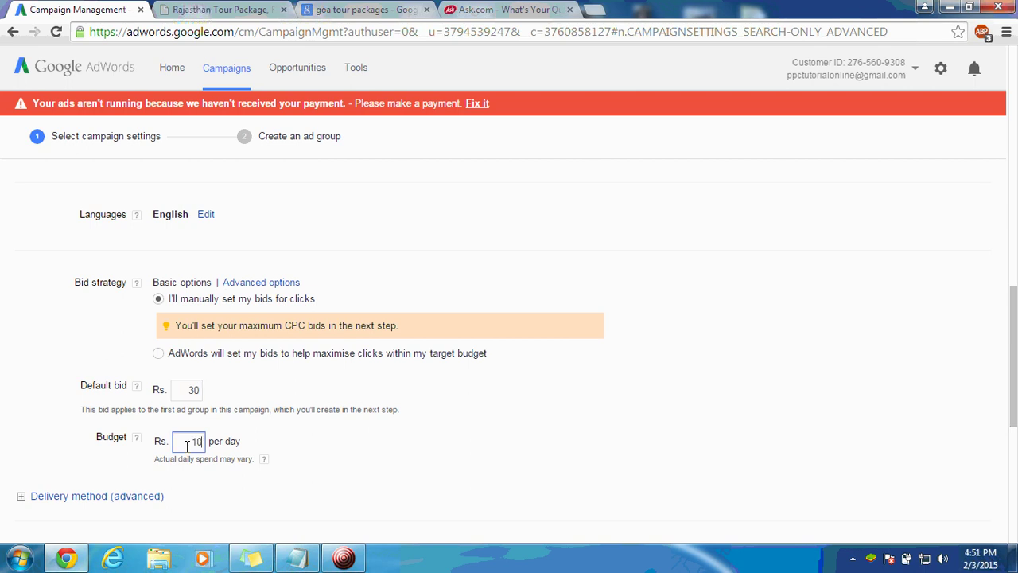
type("0")
left_click(37, 336)
Leave the ad extensions and advanced settings at their defaults, save the campaign settings and continue to ad group creation
scroll(37, 337, "down", 2)
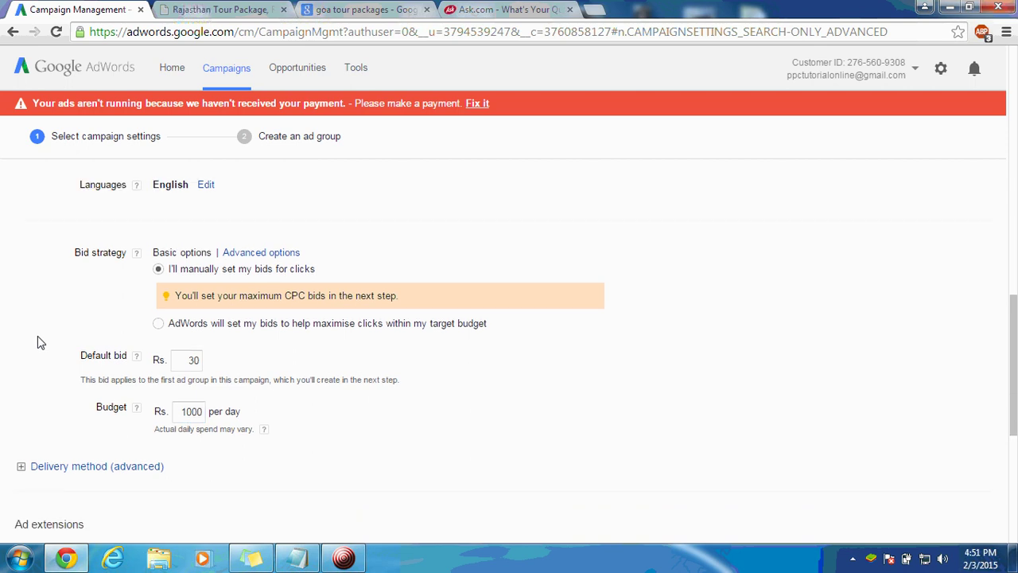
scroll(37, 338, "down", 3)
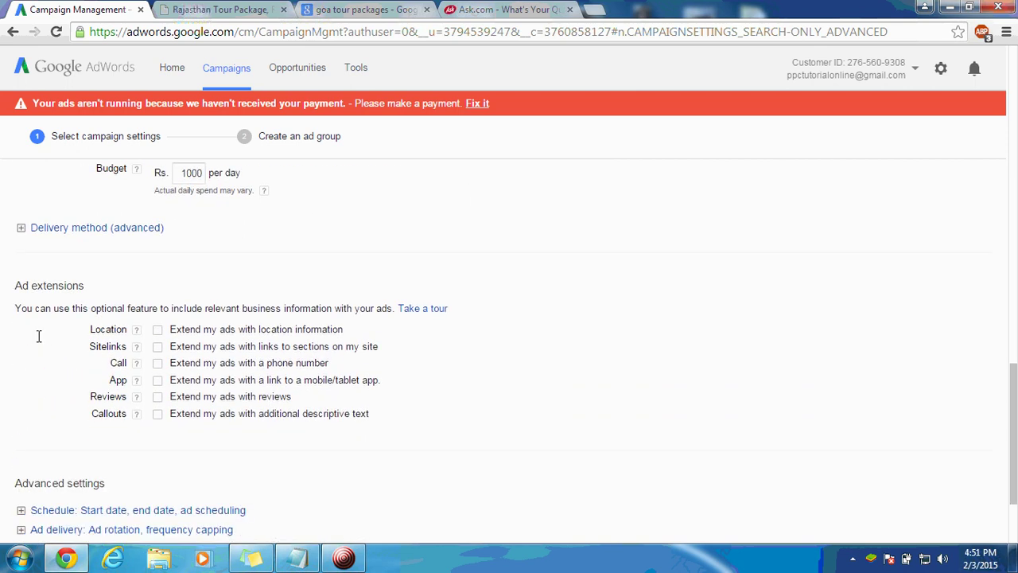
scroll(37, 336, "down", 2)
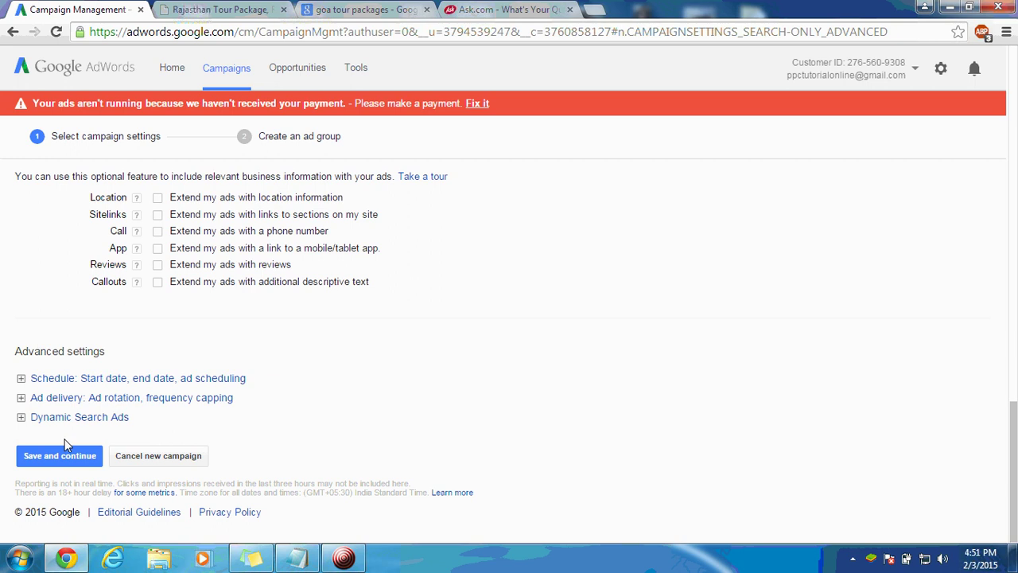
left_click(63, 456)
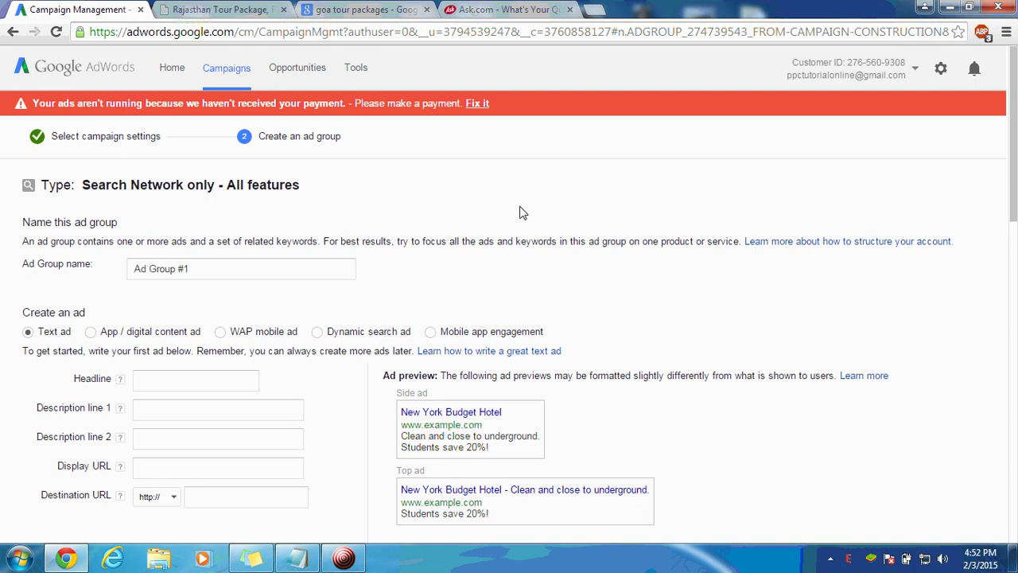
Review the ad group creation form, from the ad group name and text ad fields to the keyword entry section
scroll(581, 202, "down", 7)
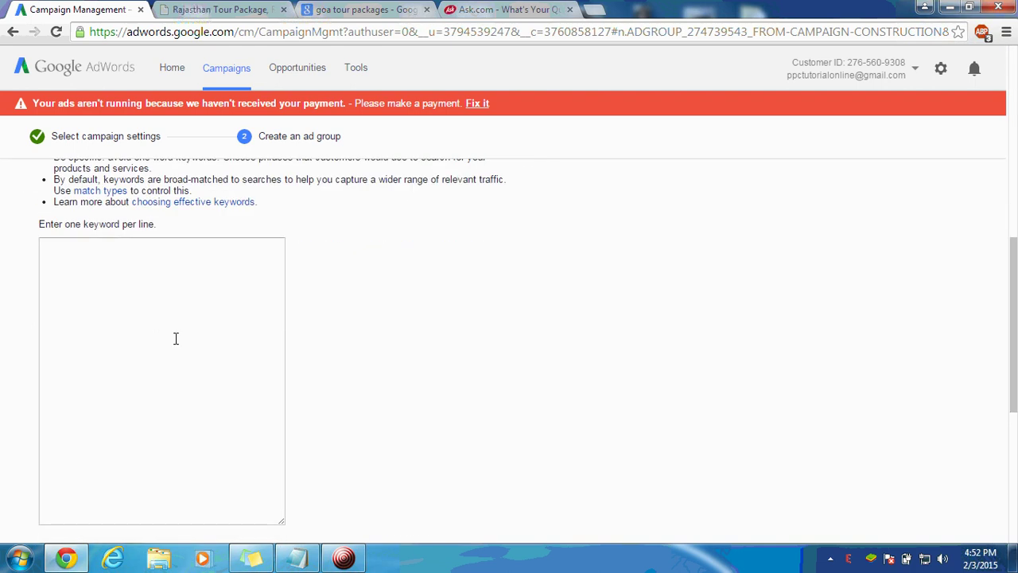
scroll(689, 309, "up", 8)
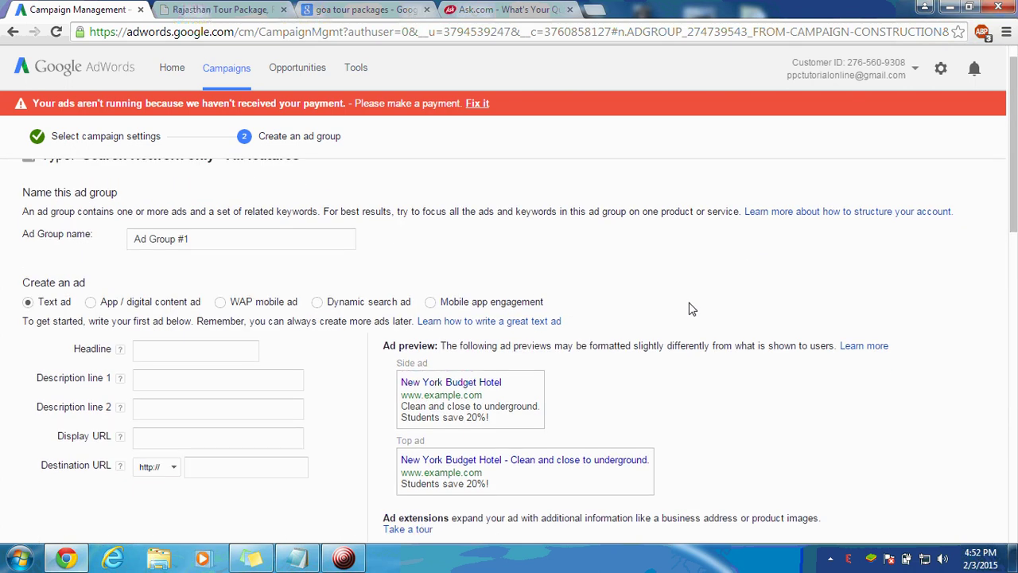
left_click(234, 268)
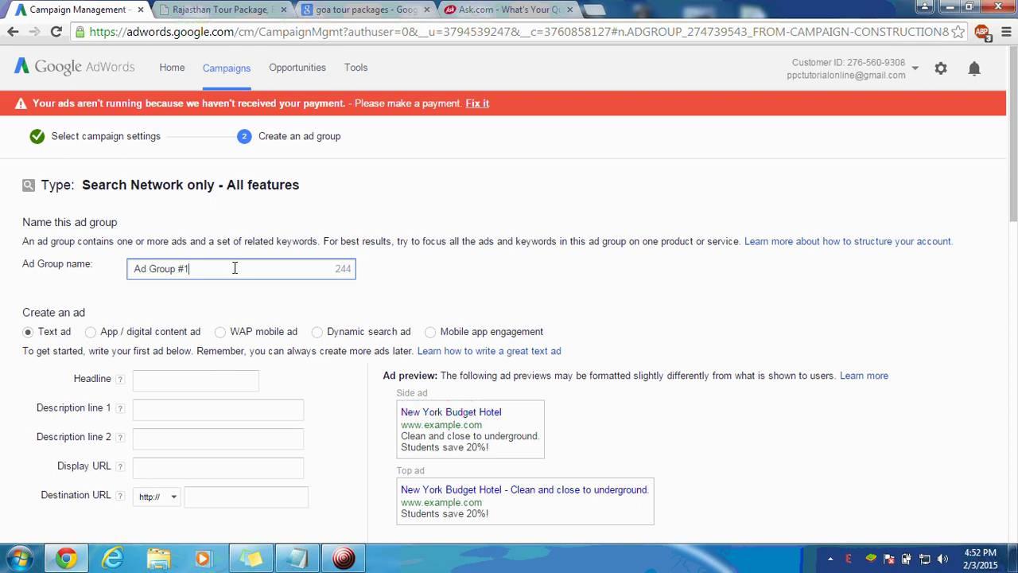
key("ctrl+a")
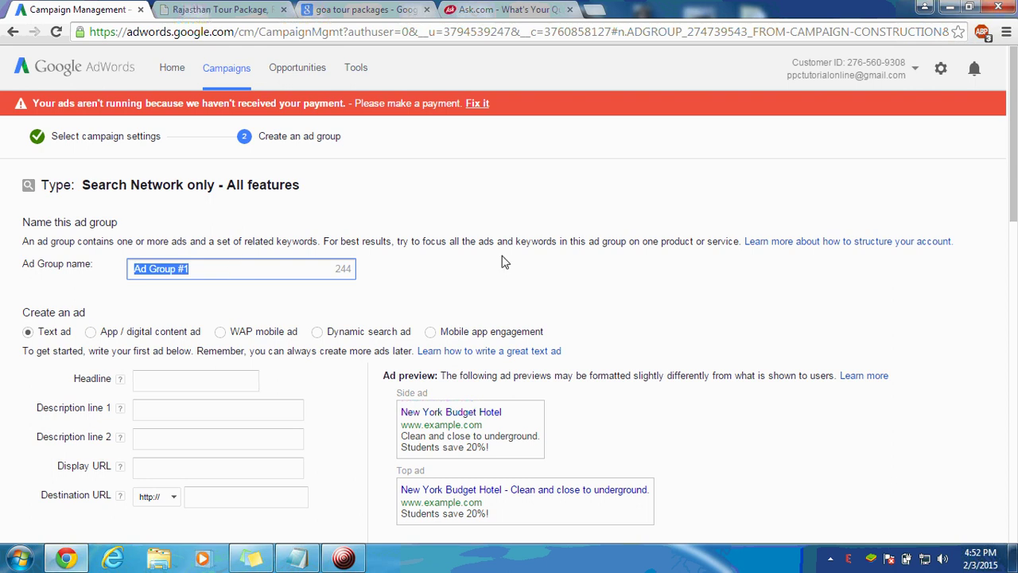
left_click(659, 277)
scroll(658, 277, "down", 1)
scroll(659, 277, "down", 4)
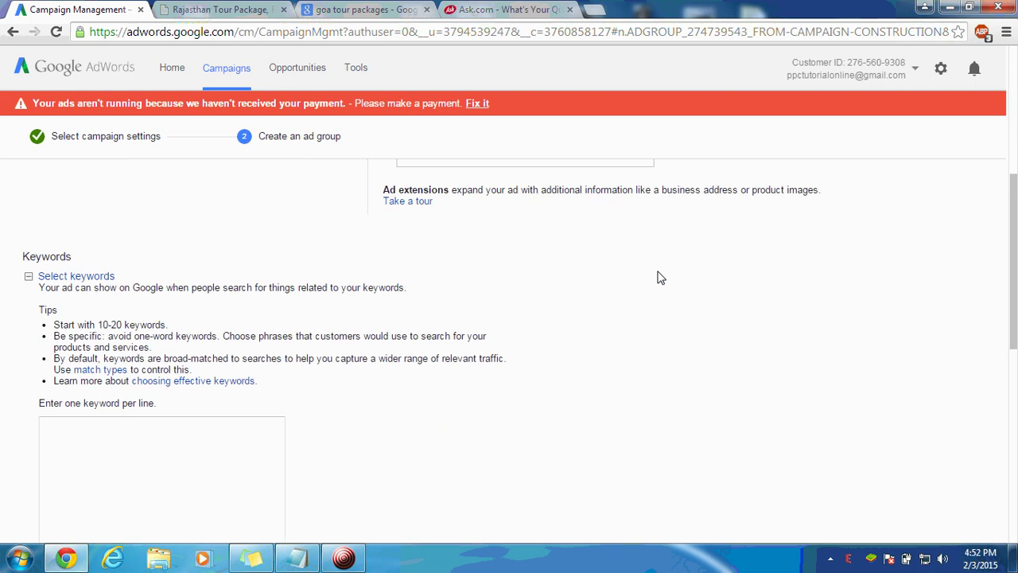
scroll(658, 277, "up", 5)
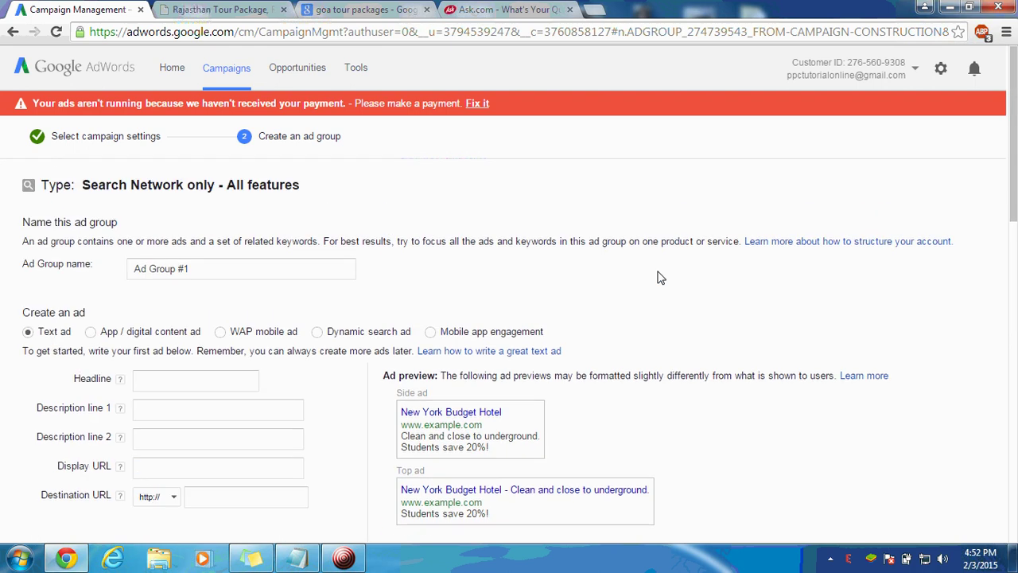
Open Keyword Planner in a new browser tab, switch to it and close the Ask.com tab
left_click(360, 72)
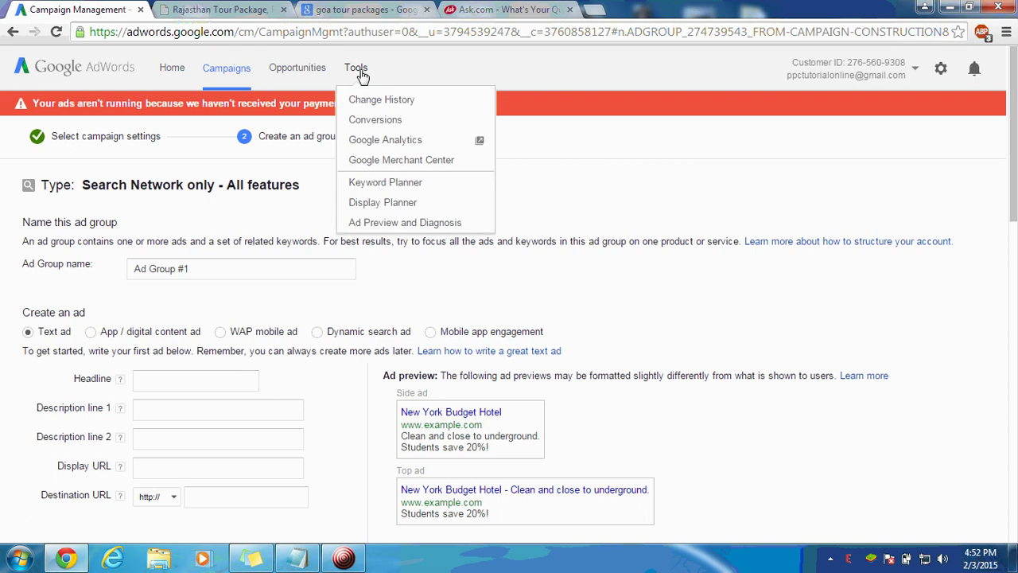
right_click(388, 185)
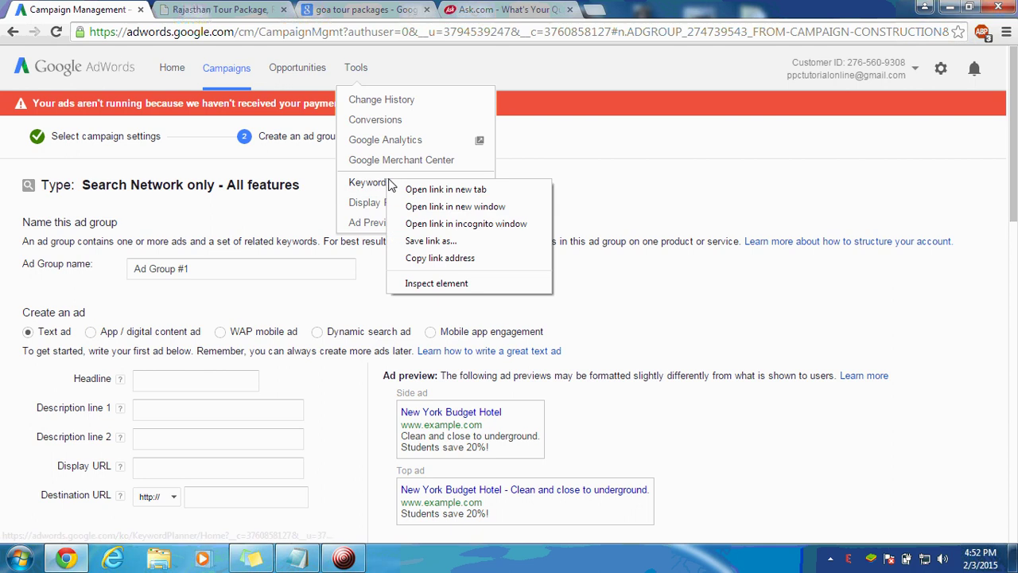
left_click(406, 186)
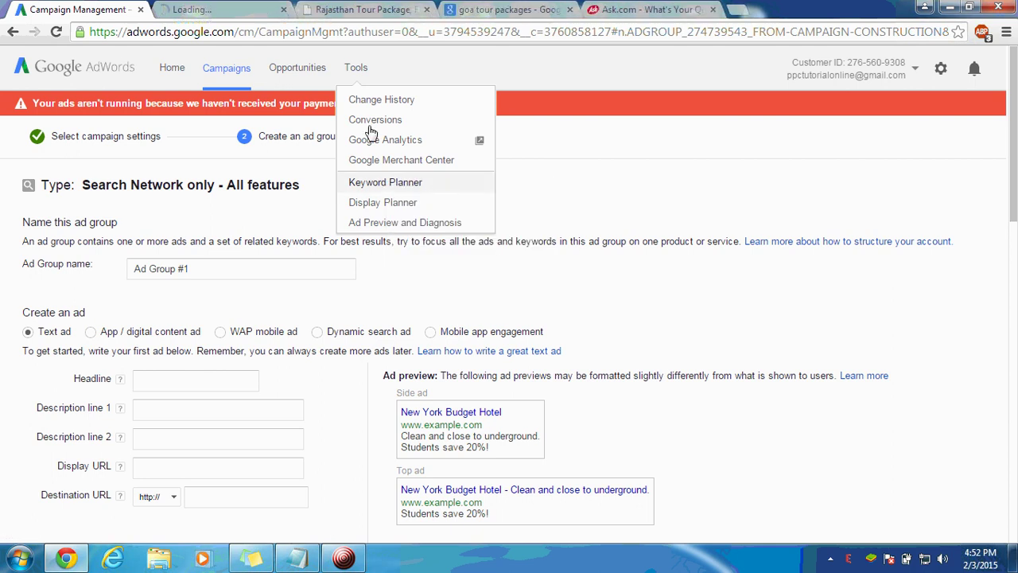
left_click(211, 8)
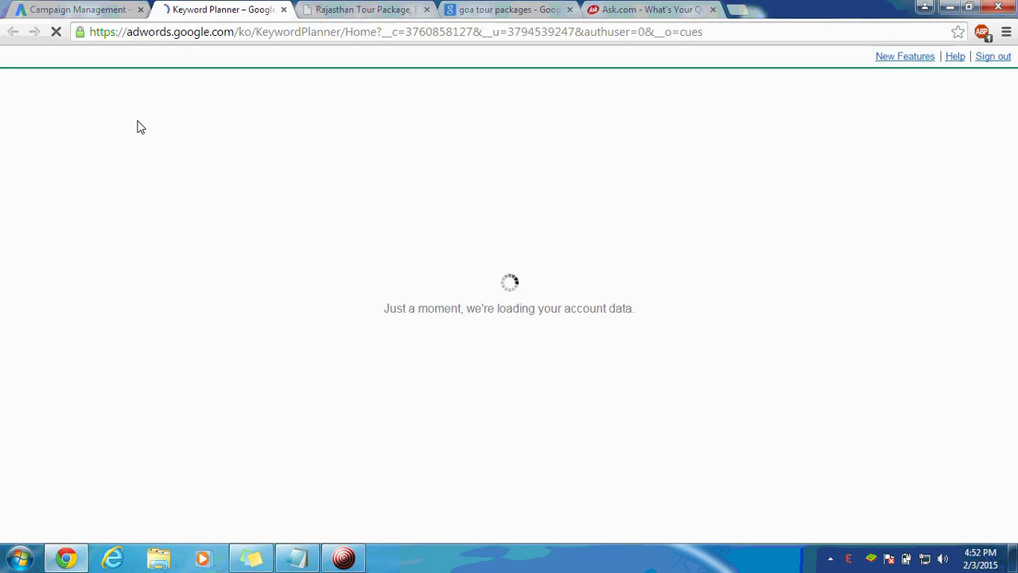
left_click(715, 10)
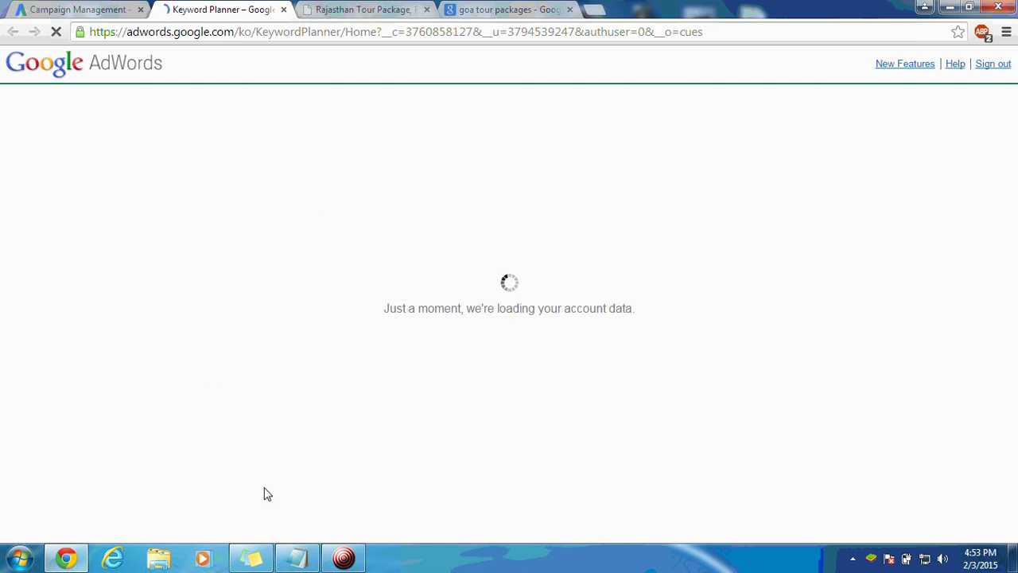
left_click(344, 556)
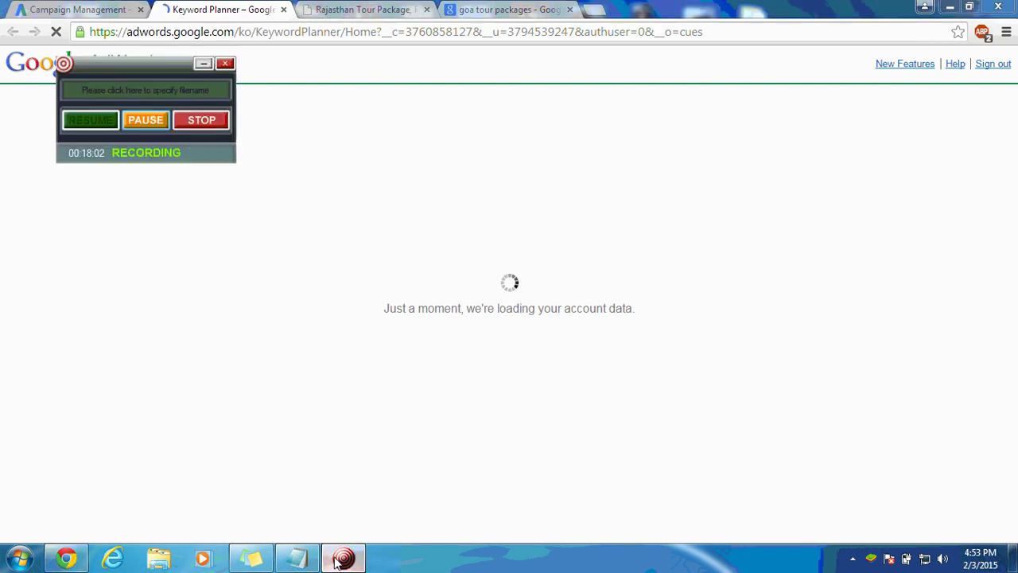
left_click(145, 119)
left_click(99, 124)
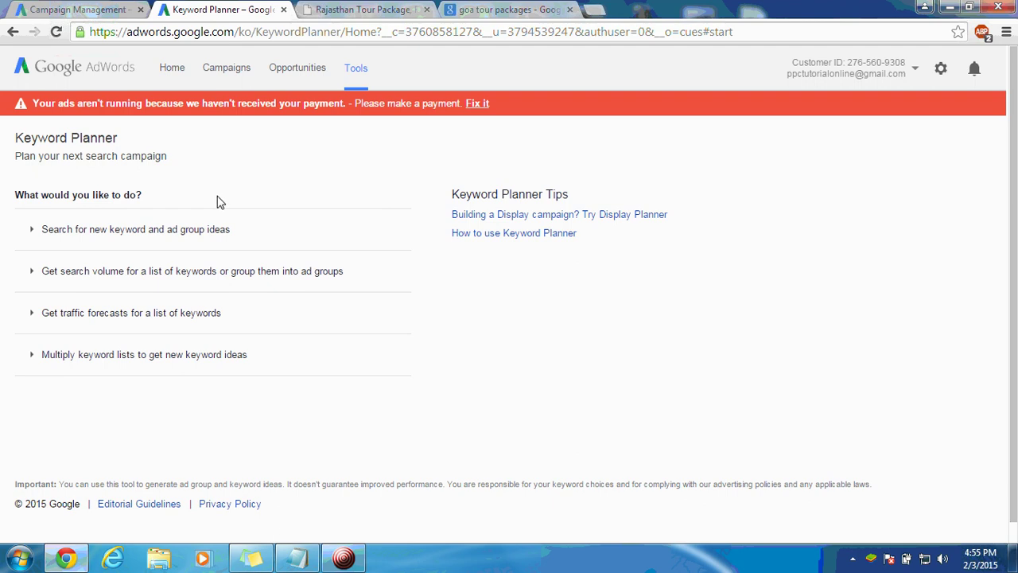
Start a search for new keyword and ad group ideas with the products "rajasthan tour", "rajasthan holiday packages" and "rajasthan honeymoon package"
left_click(191, 235)
left_click(126, 298)
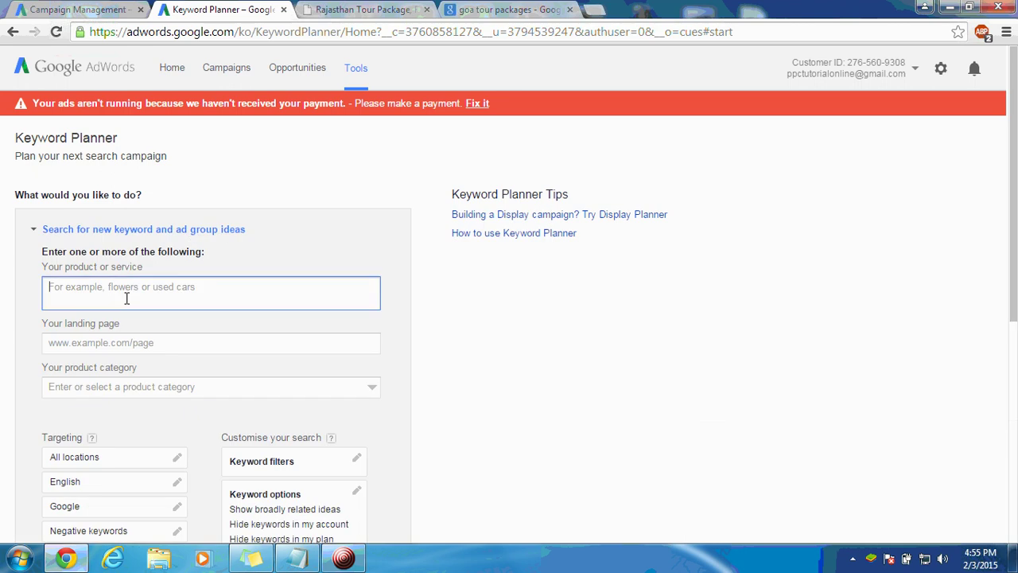
type("rajasthan tour")
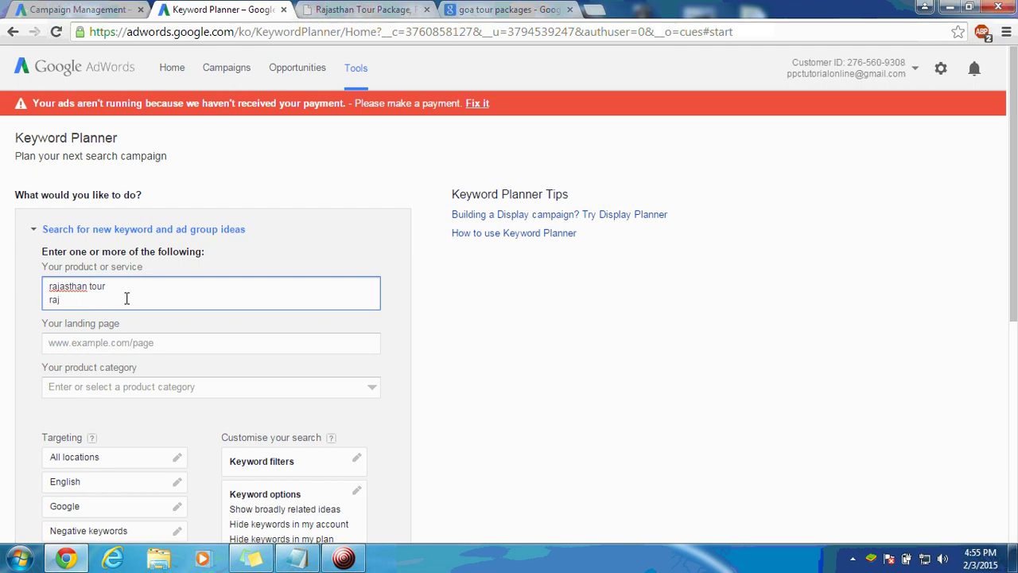
type("han holiday packages")
key("Return")
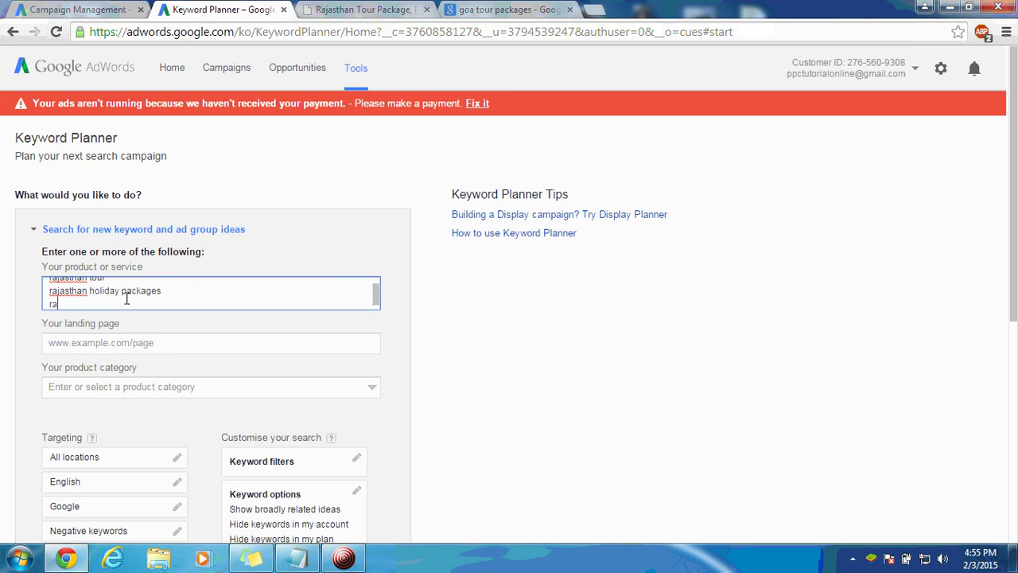
type("rajasthan honeymoon package")
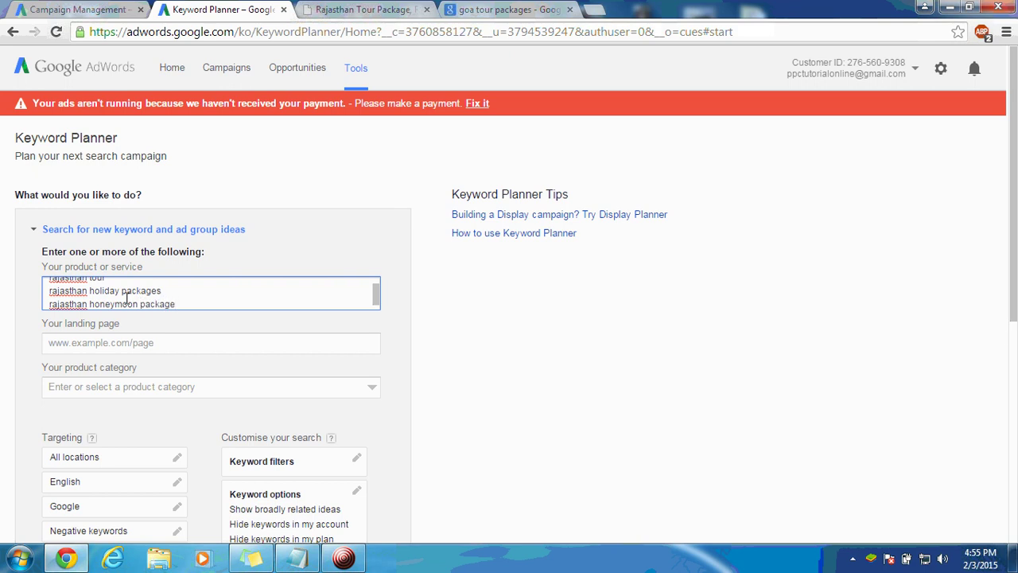
left_click(174, 350)
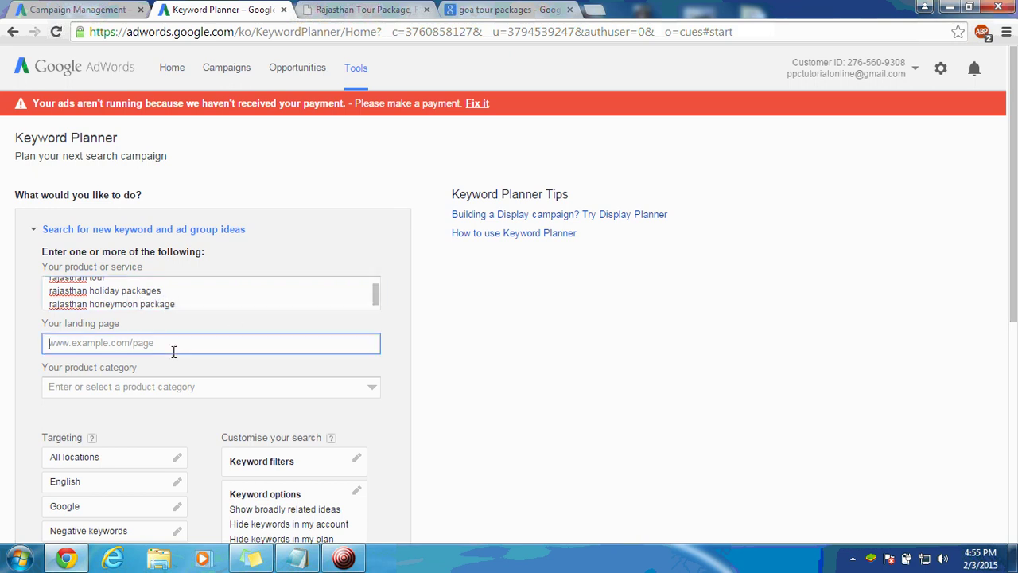
left_click(363, 8)
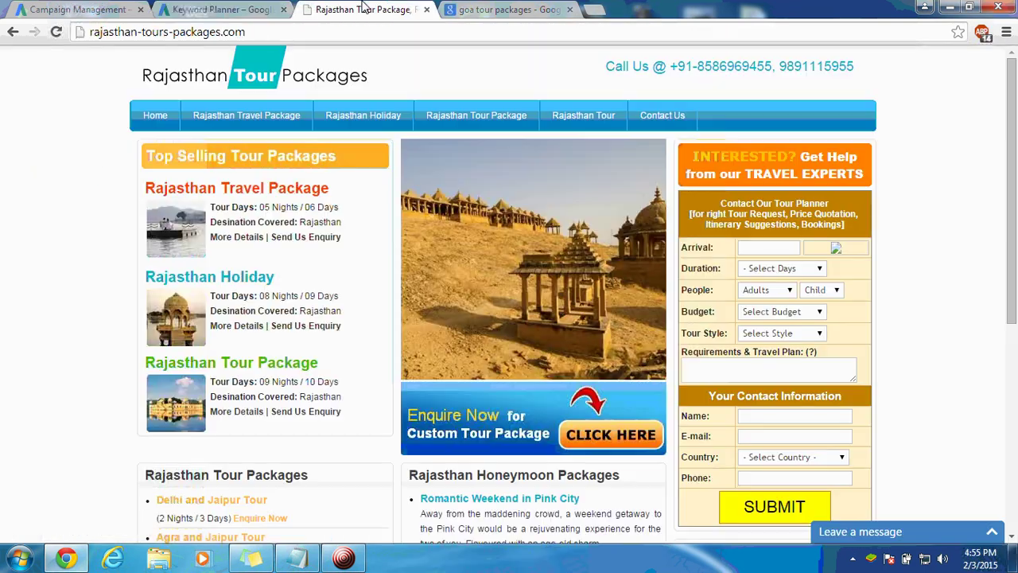
left_click(267, 32)
key("ctrl+c")
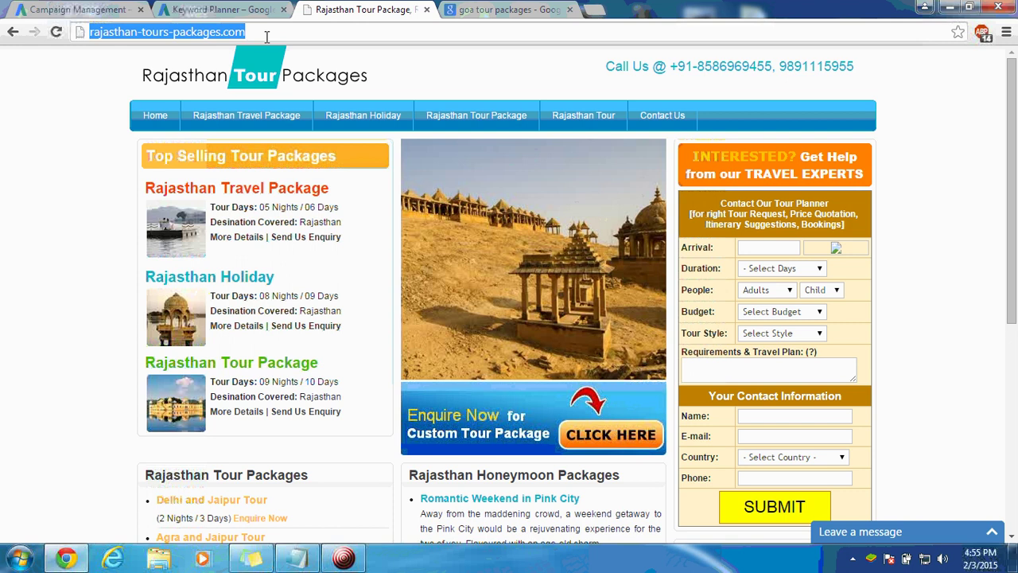
left_click(219, 10)
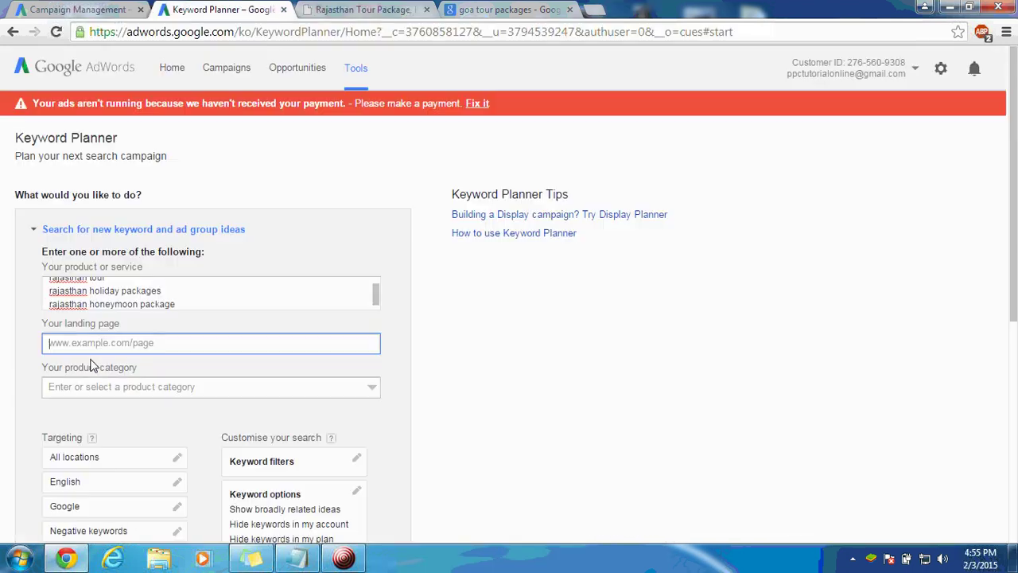
key("ctrl+v")
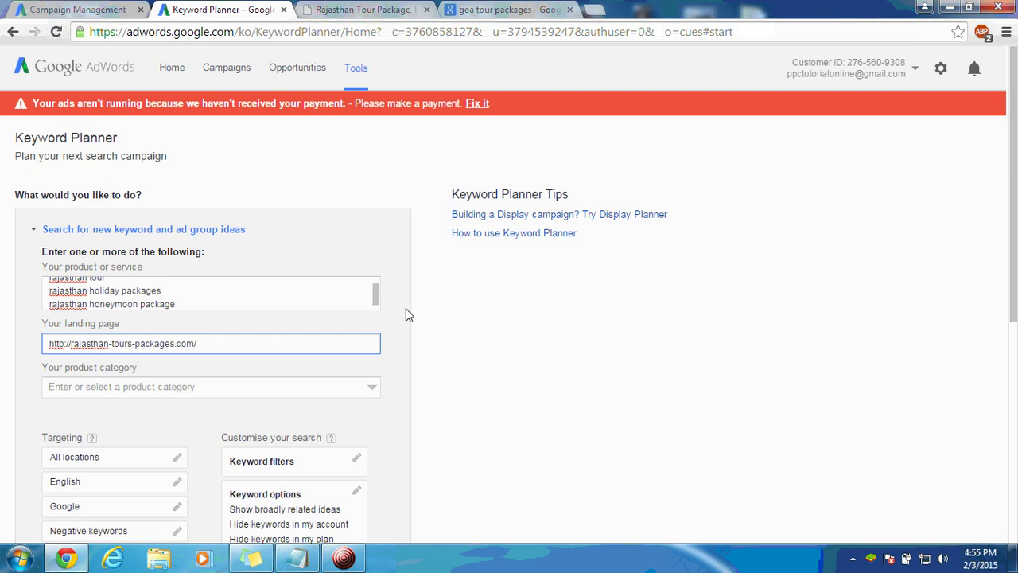
left_click(458, 323)
Set the location targeting of the keyword search to the country India
scroll(458, 323, "down", 4)
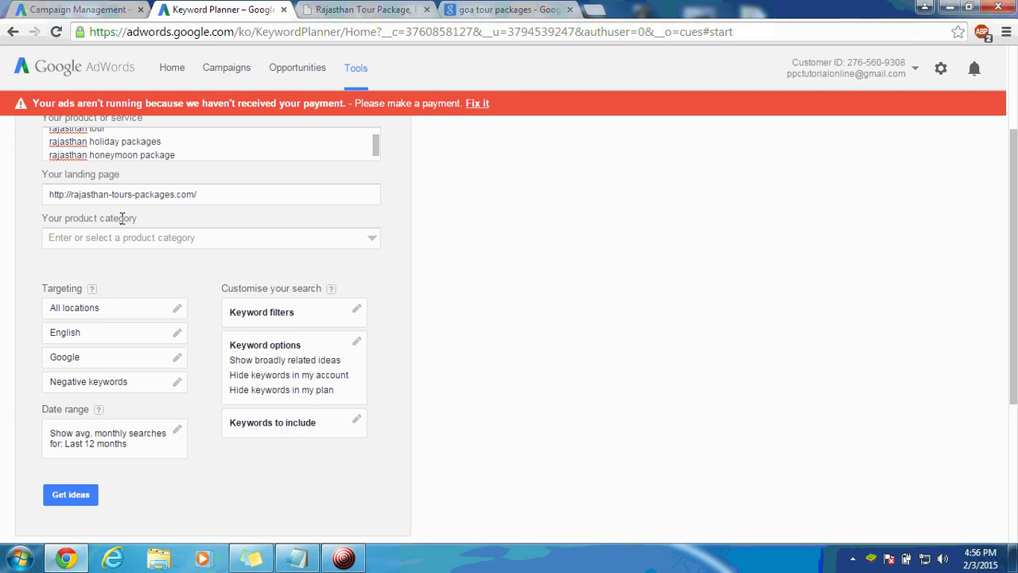
left_click(175, 312)
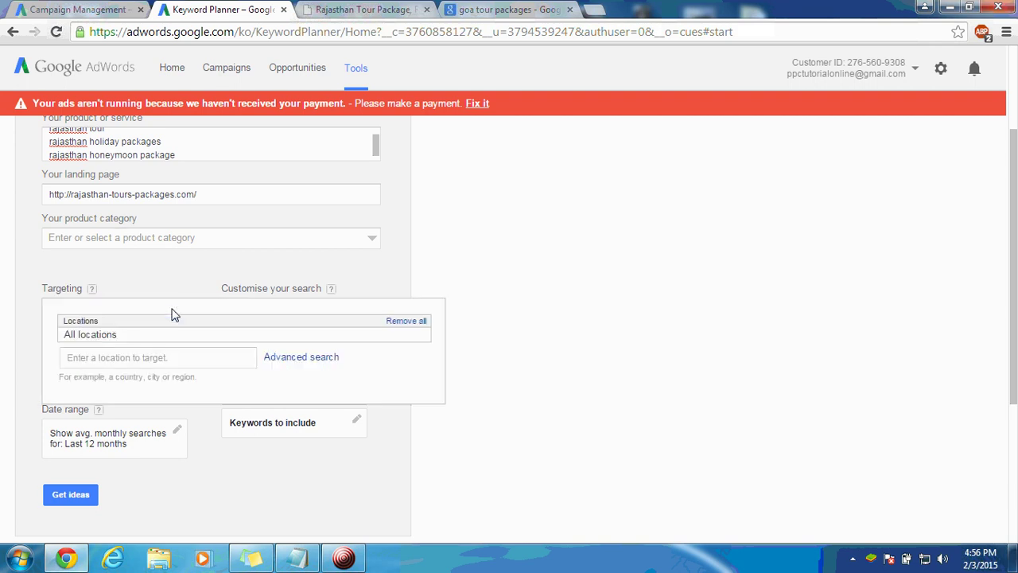
left_click(149, 357)
type("india")
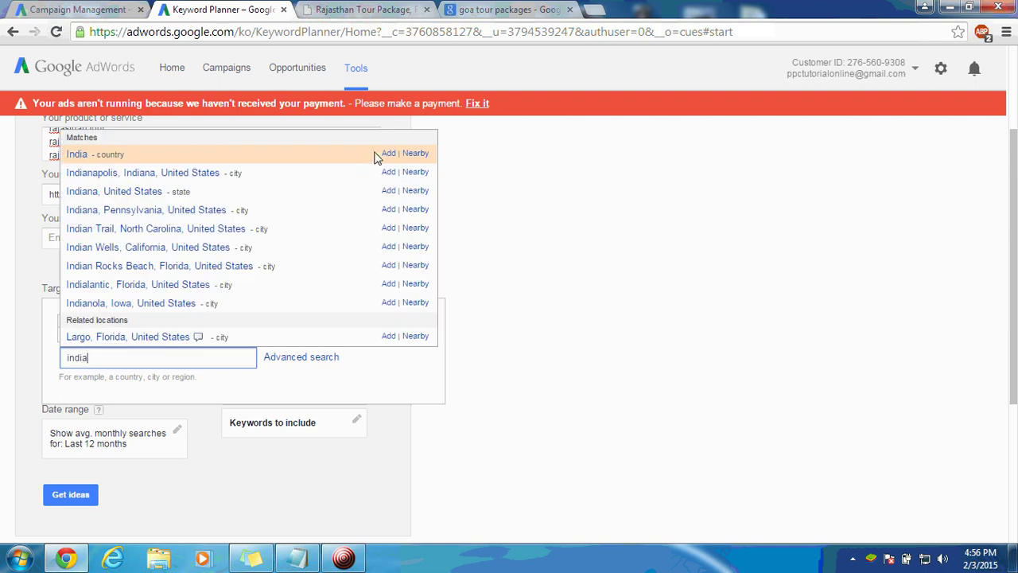
left_click(389, 154)
left_click(577, 273)
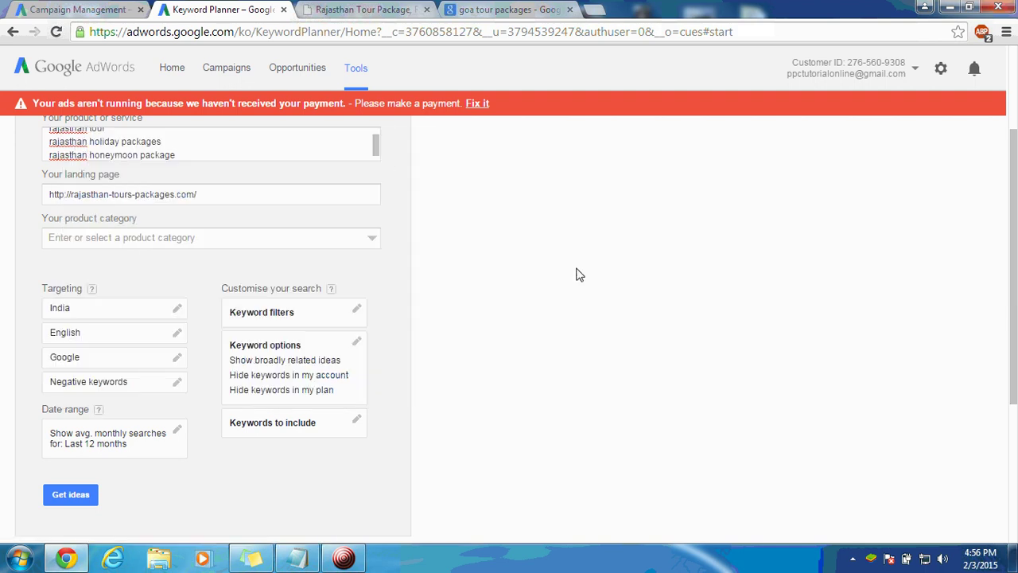
Get the keyword and ad group ideas and open the "Packages Rajasthan" ad group idea
scroll(579, 274, "down", 1)
scroll(579, 274, "down", 1)
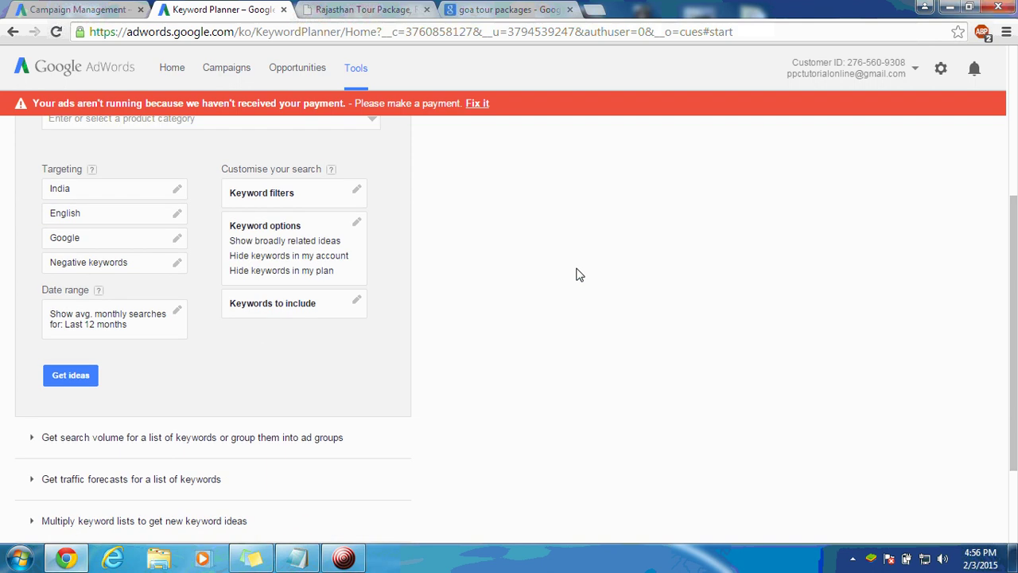
left_click(87, 383)
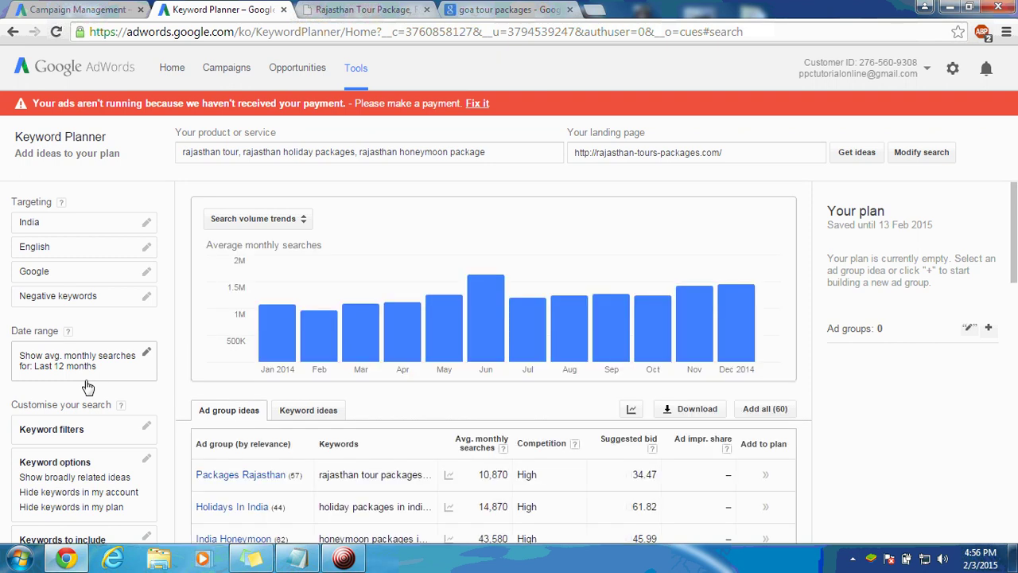
left_click_drag(1014, 226, 1015, 255)
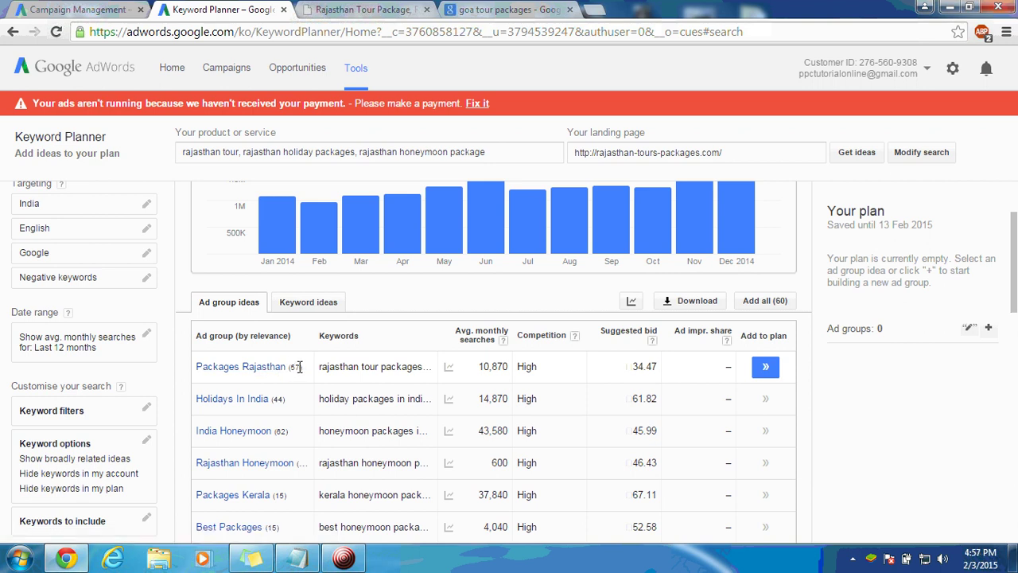
left_click(248, 372)
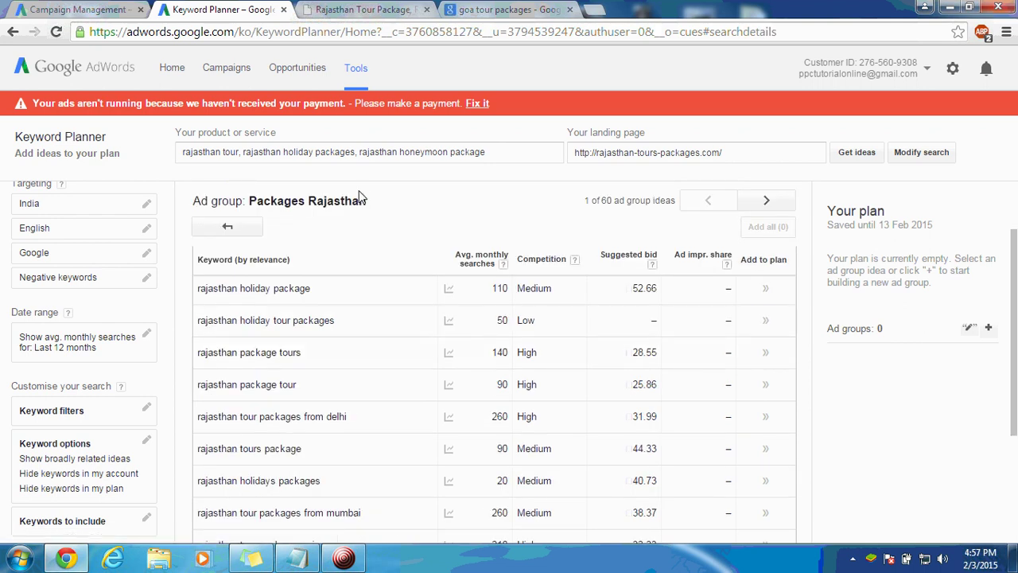
Copy the ad group idea's name and use it to name the campaign's new ad group "Packages Rajasthan"
left_click_drag(367, 201, 253, 197)
key("ctrl+c")
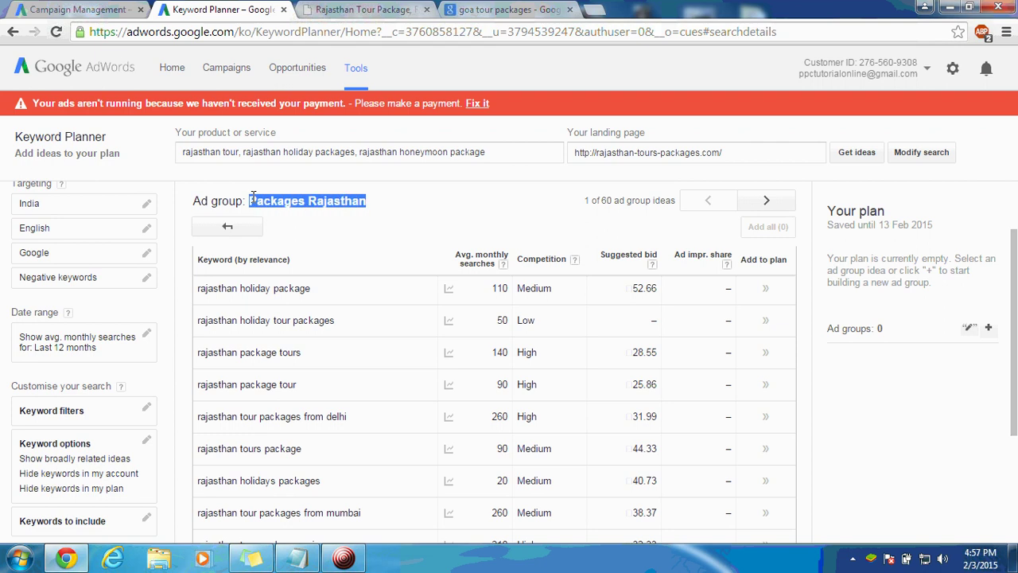
left_click(84, 6)
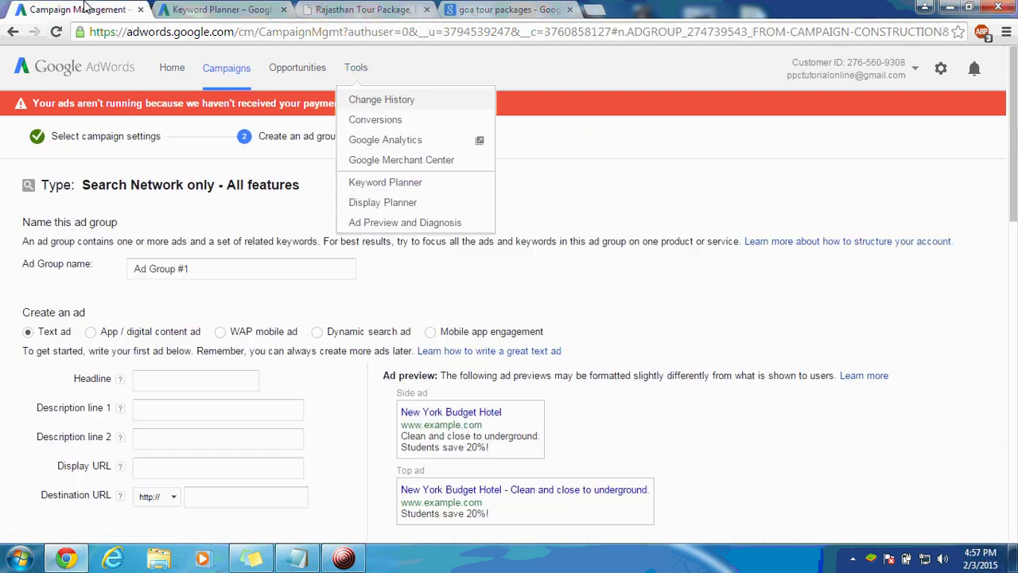
left_click(203, 269)
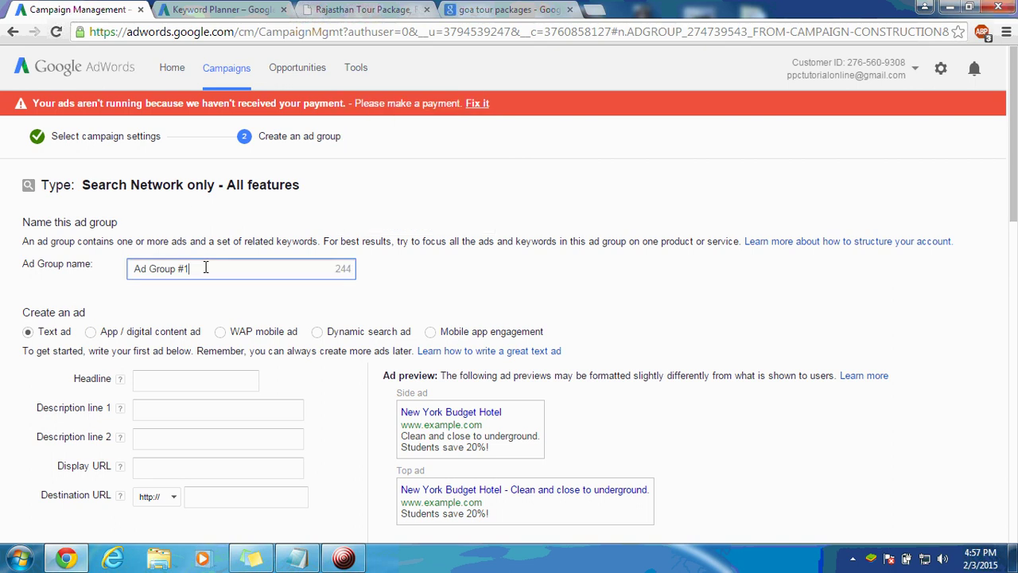
key("ctrl+a")
key("ctrl+v")
left_click(532, 302)
scroll(531, 302, "down", 1)
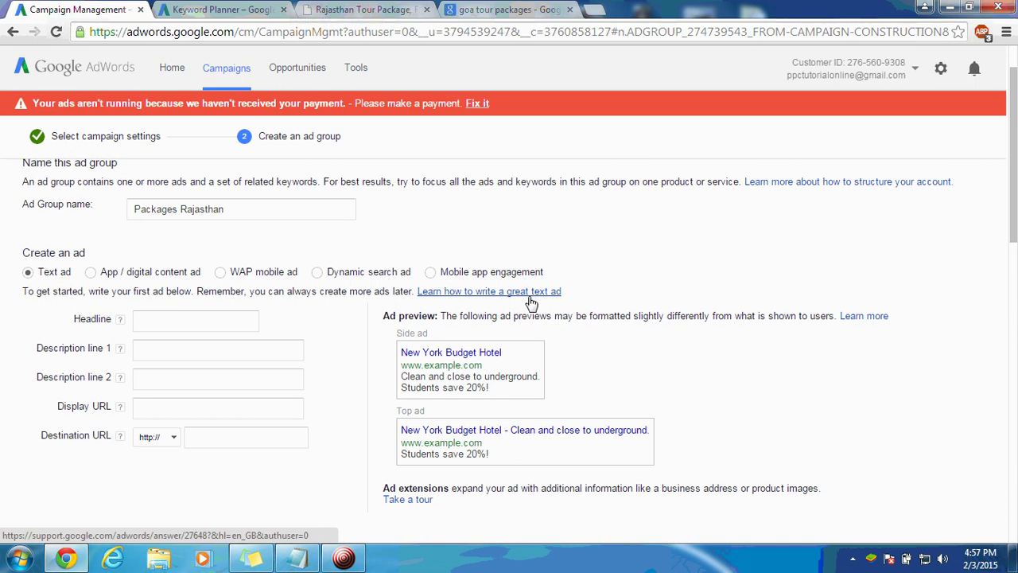
scroll(533, 298, "up", 2)
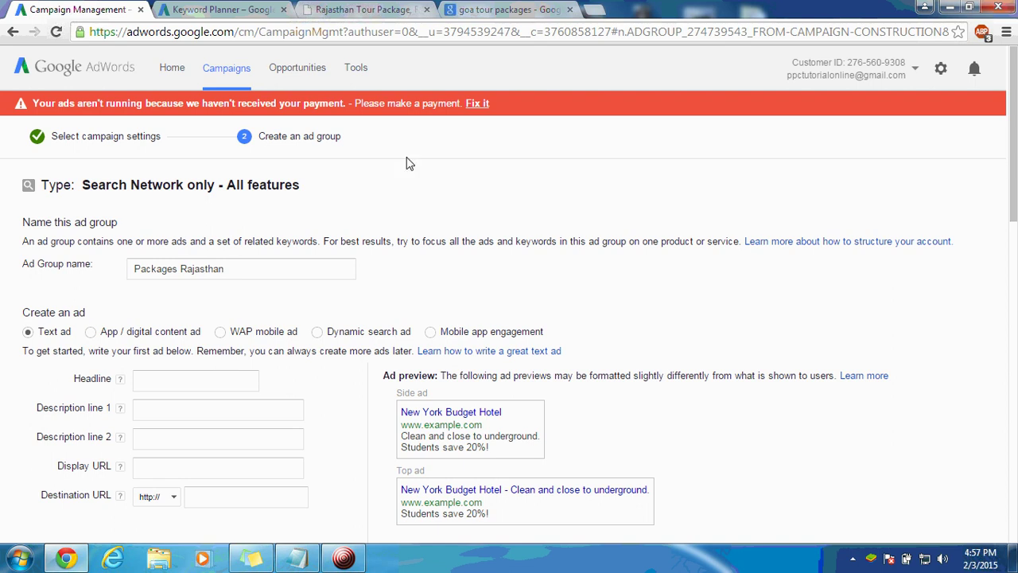
Add the first five keyword ideas of "Packages Rajasthan", from "rajasthan tour packages" to "rajasthan package tours", to the Keyword Planner plan and check the keyword-limit notes
left_click(253, 8)
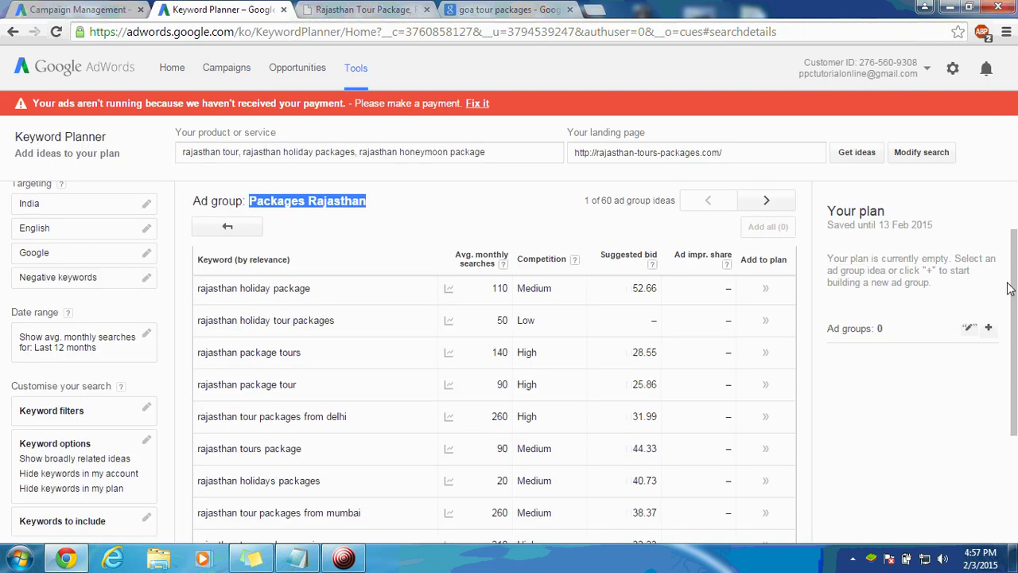
left_click_drag(1013, 294, 1016, 247)
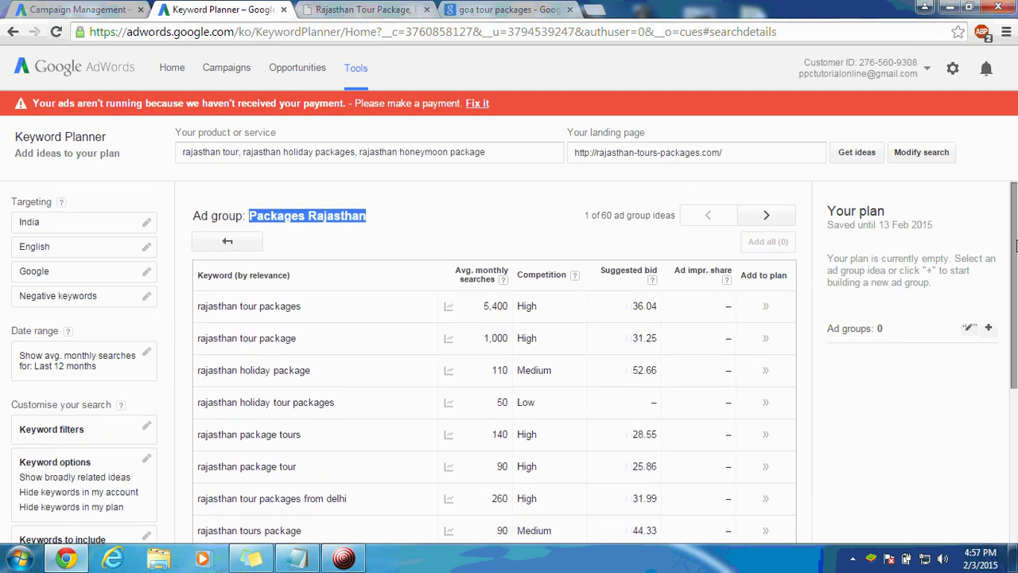
left_click(766, 308)
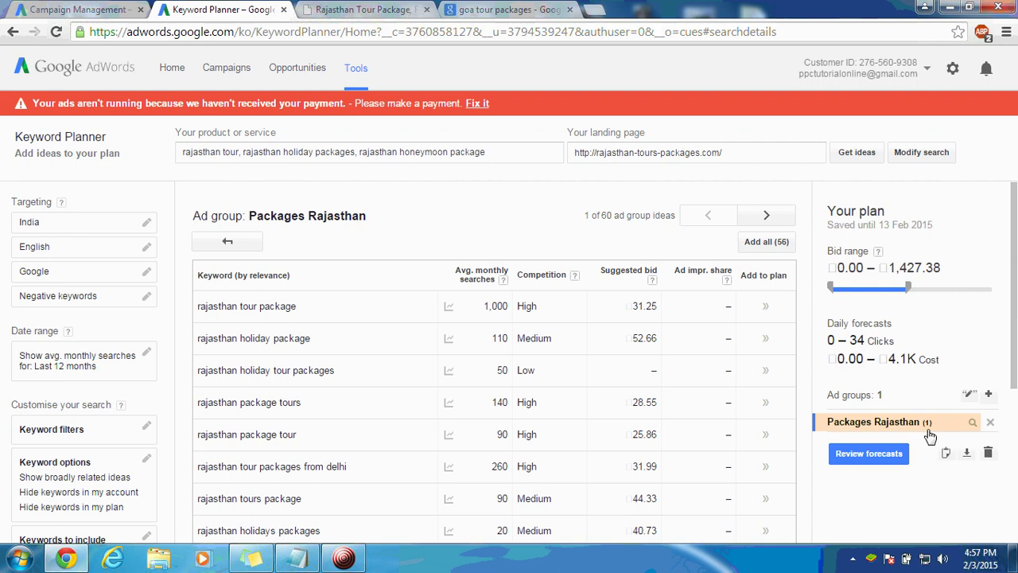
left_click(764, 308)
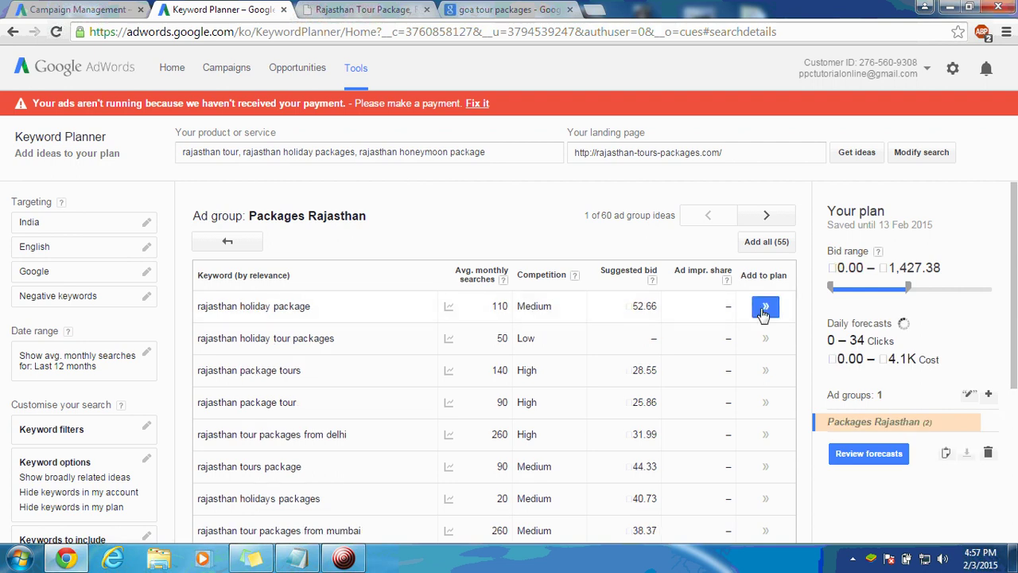
left_click(763, 310)
left_click(764, 310)
left_click(763, 310)
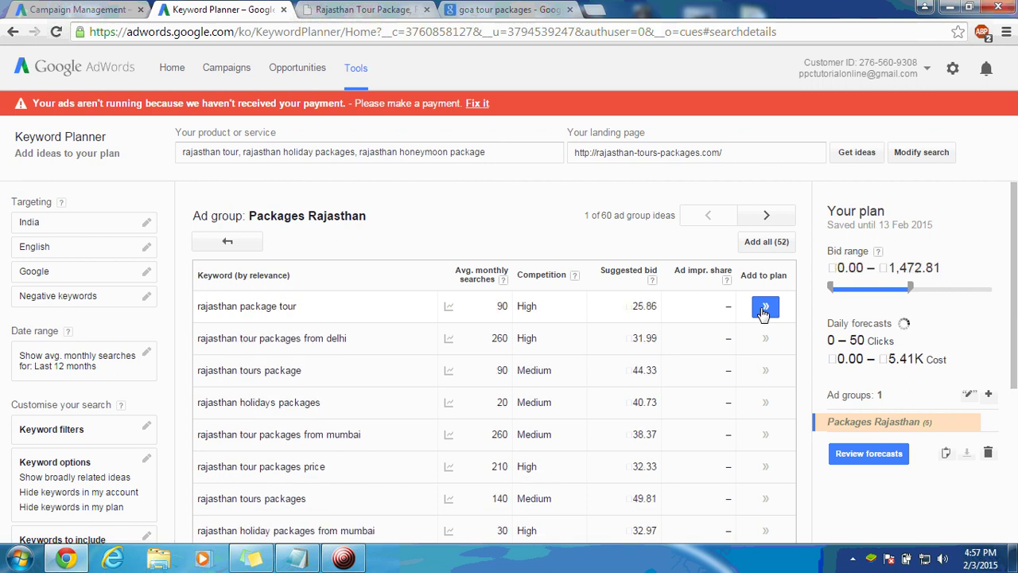
left_click(297, 558)
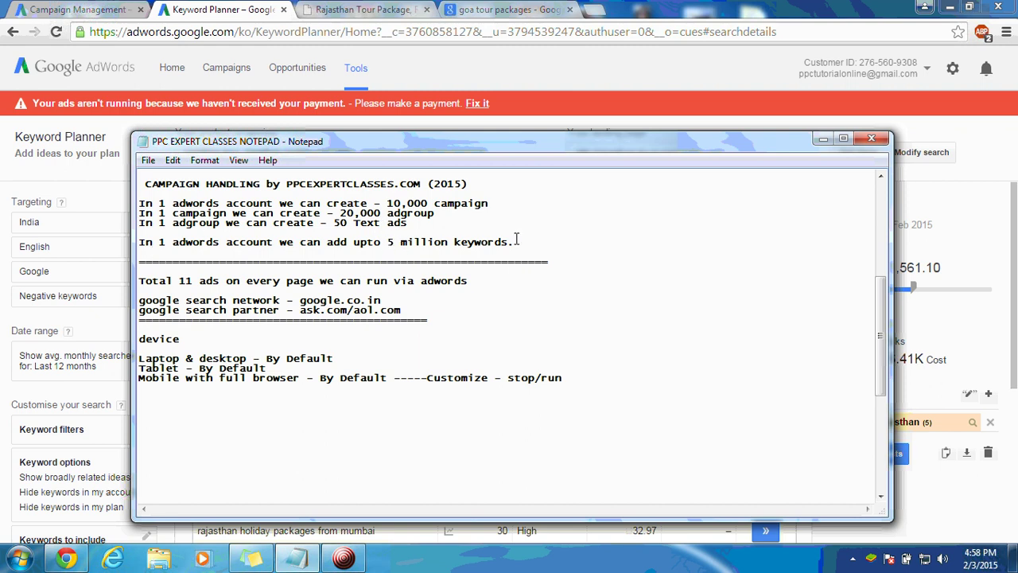
left_click(824, 141)
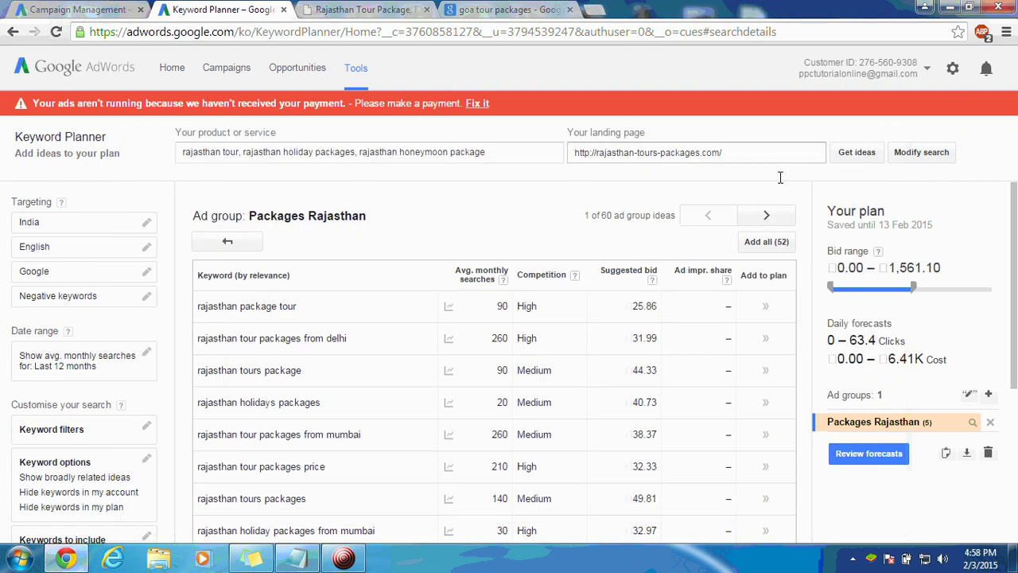
Add every remaining keyword idea of the "Packages Rajasthan" ad group to the plan one by one, starting with "rajasthan package tour"
left_click(765, 307)
left_click(765, 307)
left_click(764, 307)
left_click(765, 307)
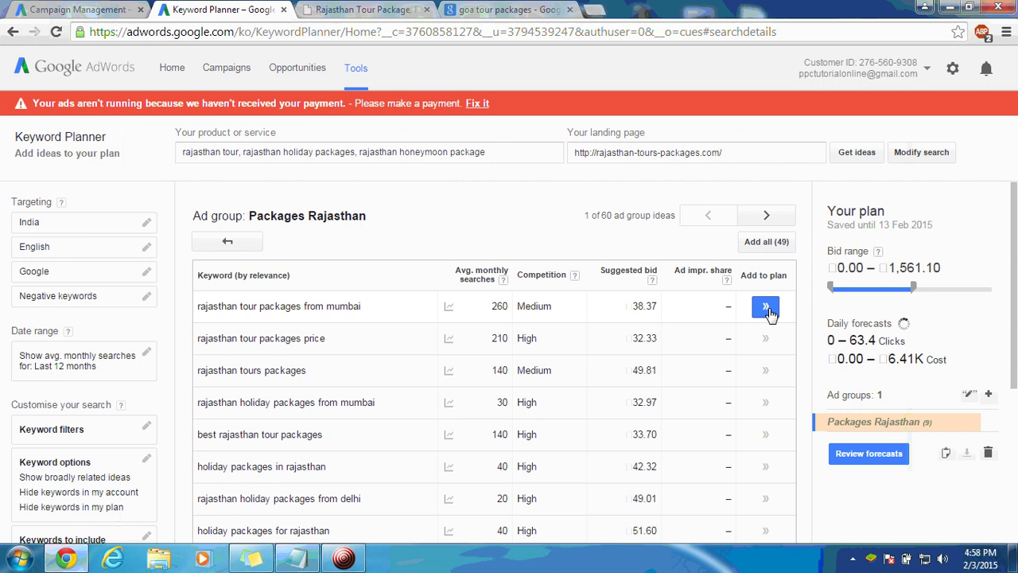
left_click(765, 307)
left_click(765, 307)
left_click(765, 307)
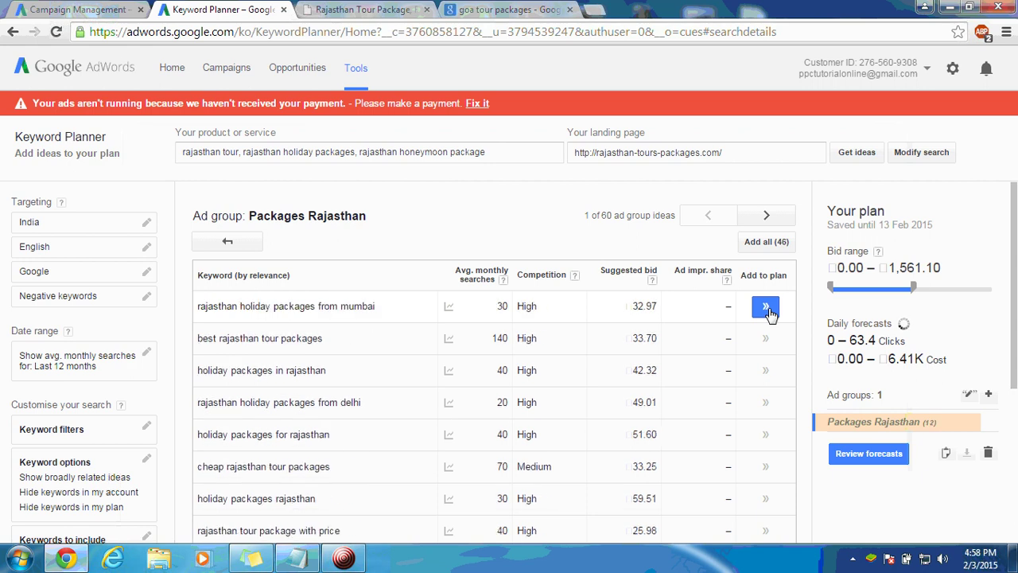
left_click(765, 307)
left_click(765, 307)
left_click(765, 307)
left_click(765, 307)
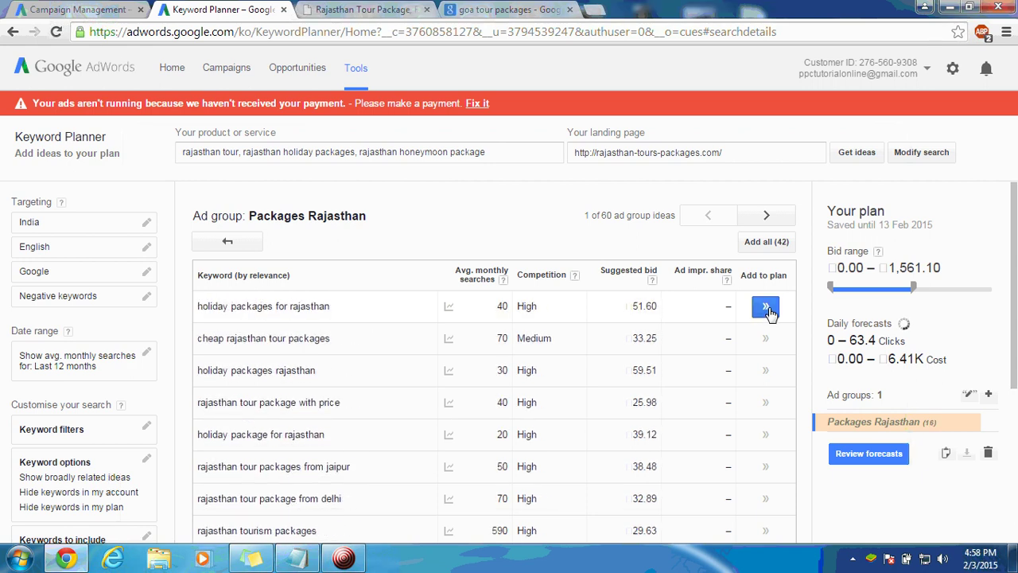
left_click(765, 307)
left_click(765, 307)
left_click(765, 307)
left_click(765, 307)
left_click(765, 307)
left_click(765, 307)
left_click(765, 307)
left_click(765, 307)
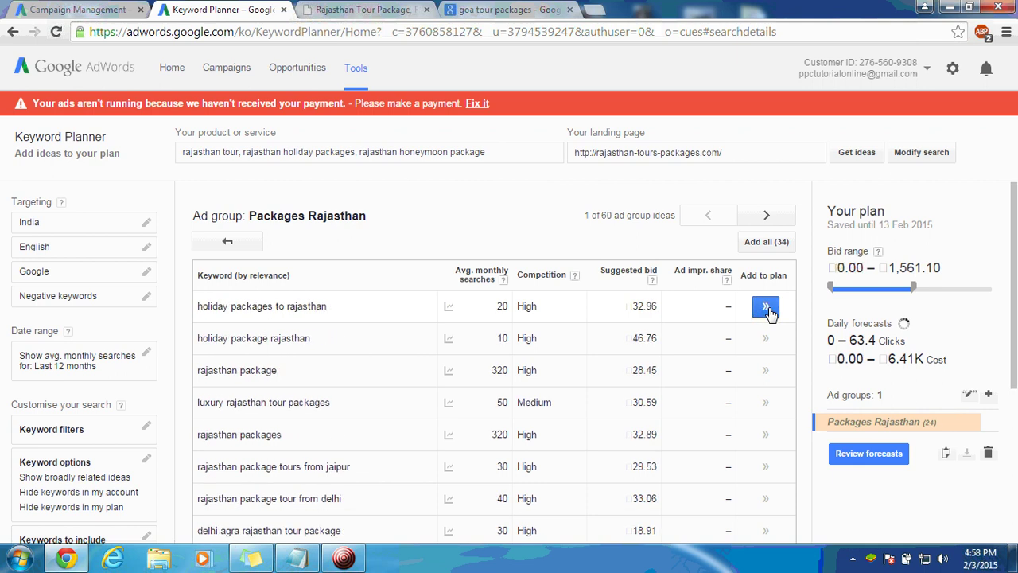
left_click(765, 307)
left_click(765, 307)
left_click(765, 307)
left_click(765, 307)
left_click(765, 307)
left_click(765, 307)
left_click(765, 307)
left_click(765, 307)
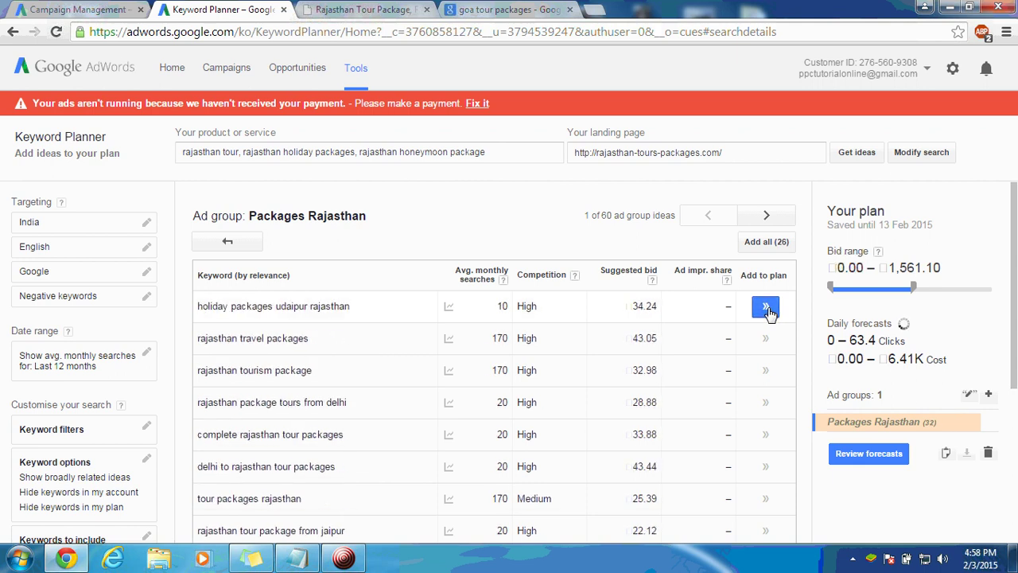
left_click(765, 307)
left_click(765, 307)
left_click(765, 307)
left_click(765, 307)
left_click(765, 307)
left_click(765, 307)
left_click(765, 307)
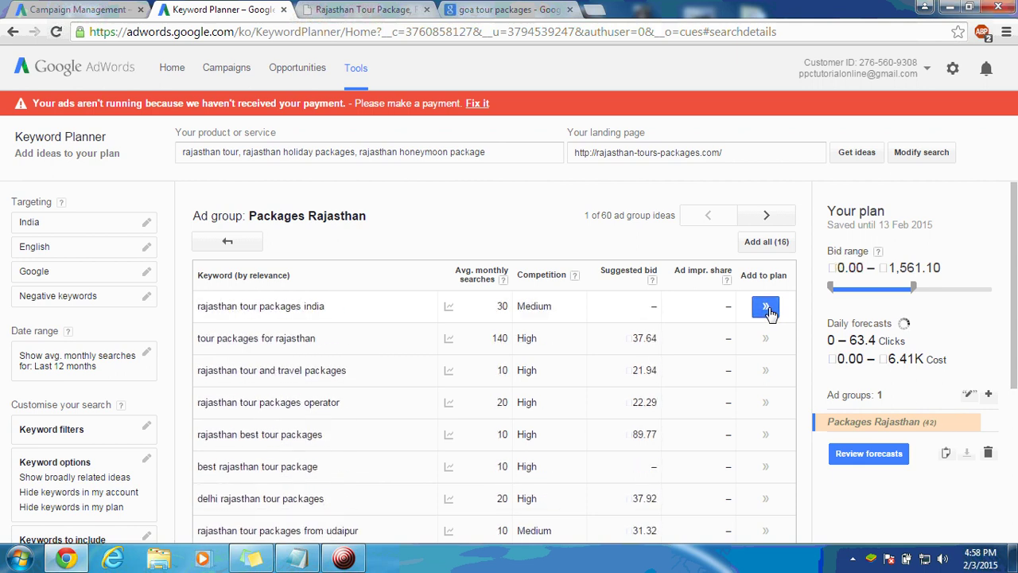
left_click(765, 307)
left_click(765, 307)
left_click(765, 307)
left_click(765, 307)
left_click(765, 307)
left_click(765, 307)
left_click(765, 306)
left_click(765, 307)
left_click(765, 307)
left_click(765, 307)
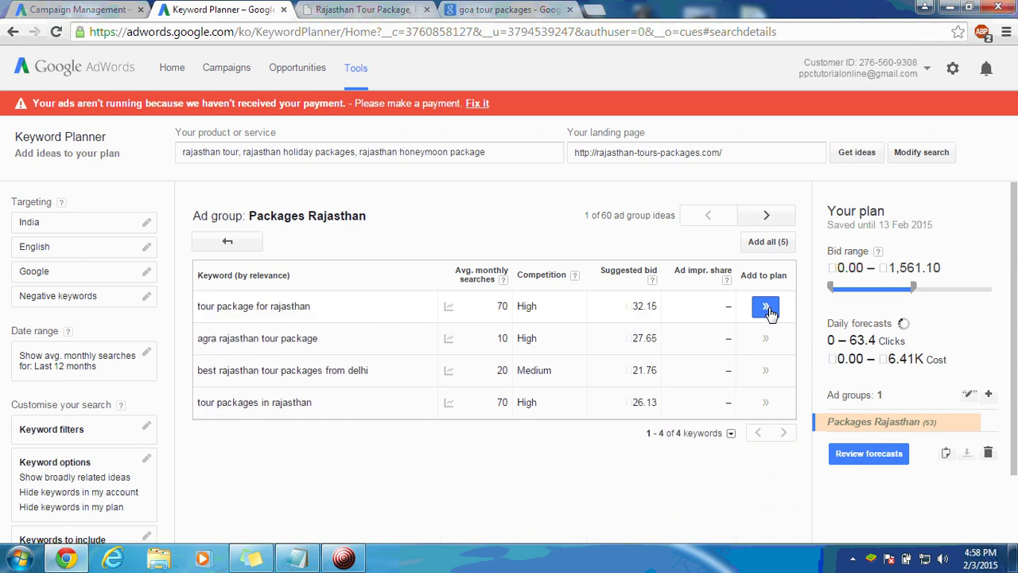
left_click(764, 307)
left_click(765, 307)
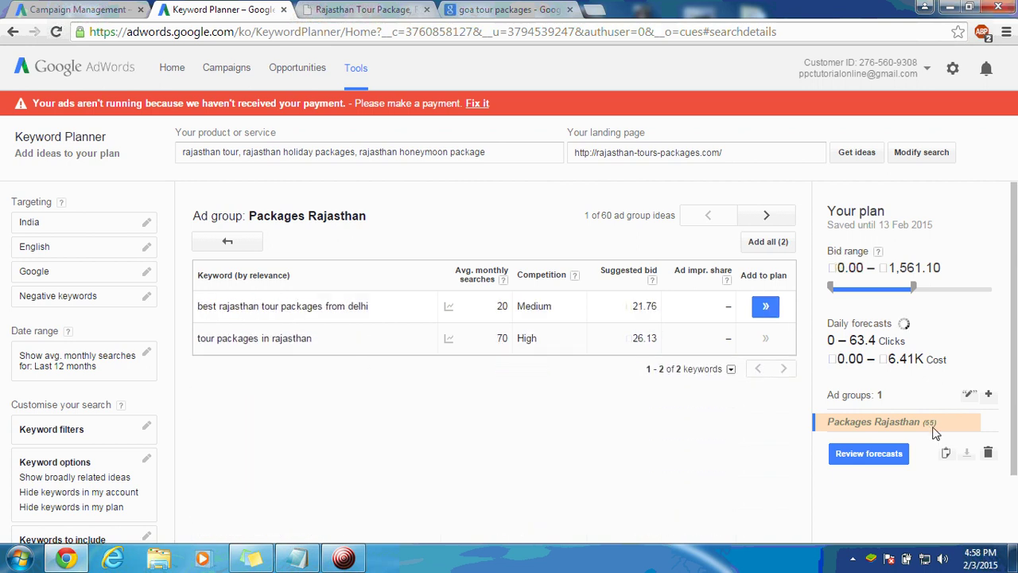
left_click(765, 306)
left_click(765, 338)
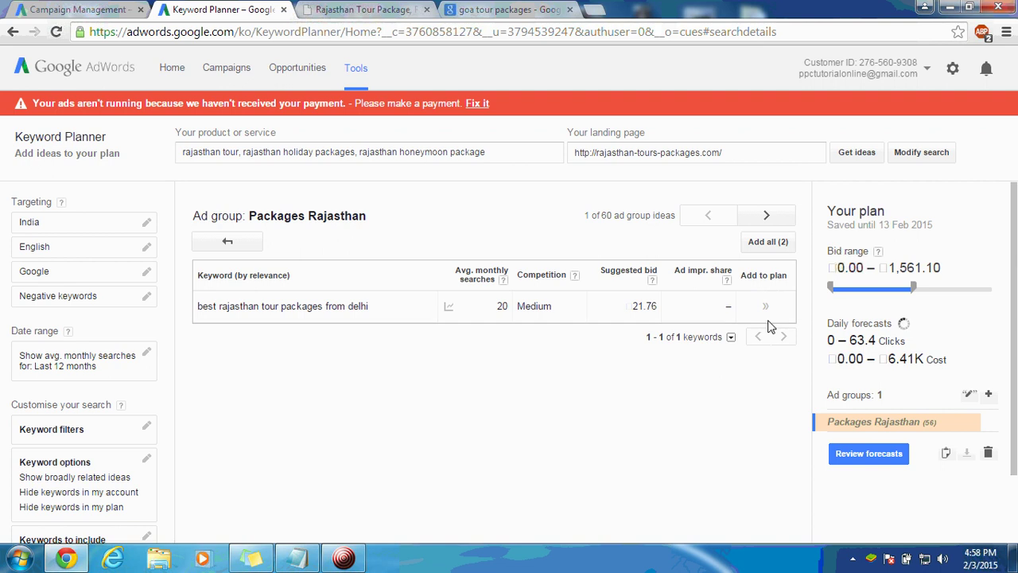
left_click(765, 307)
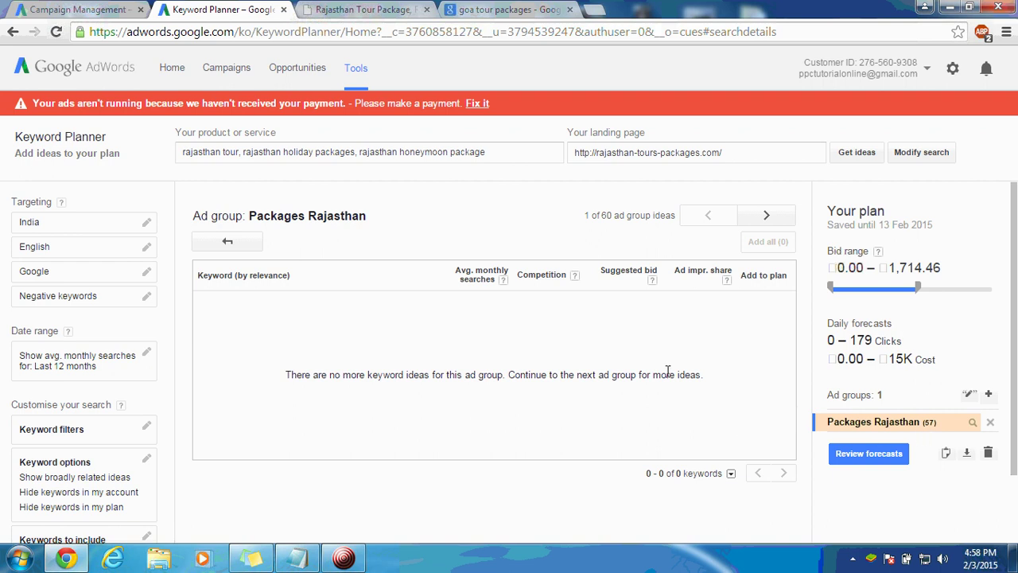
Copy all keywords from the Keyword Planner plan and paste them into the campaign ad group's keyword list
left_click(946, 452)
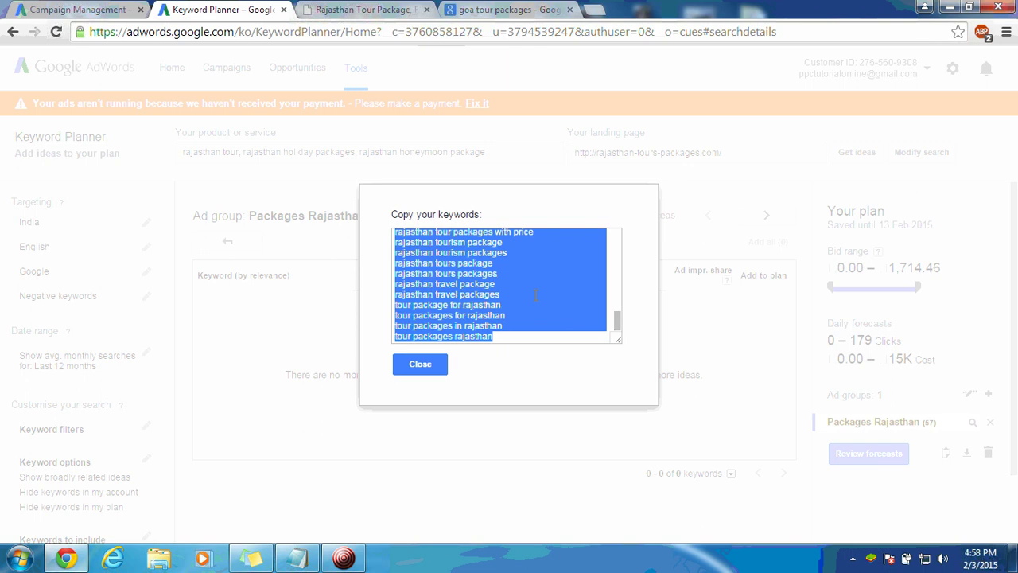
right_click(495, 284)
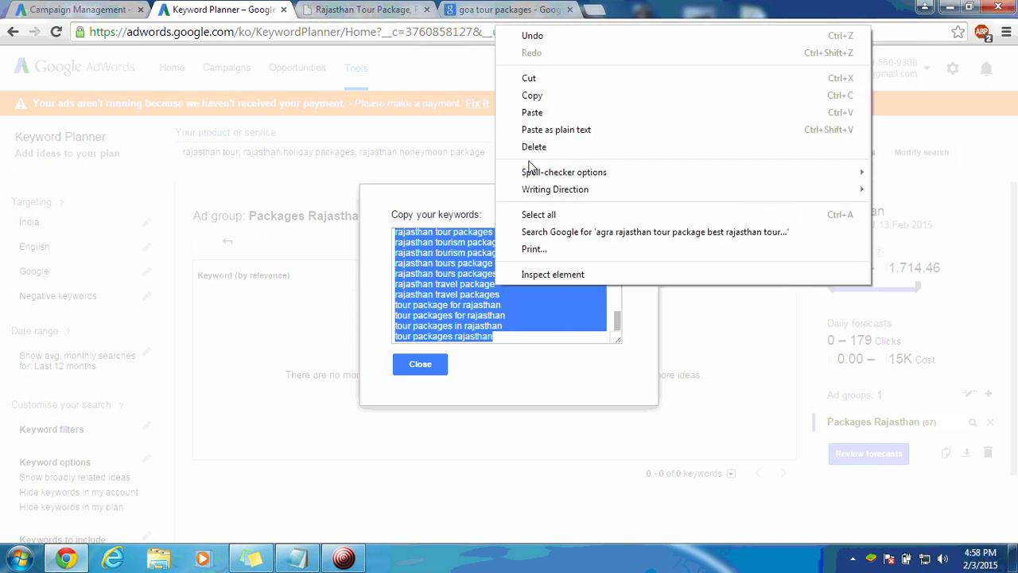
left_click(533, 97)
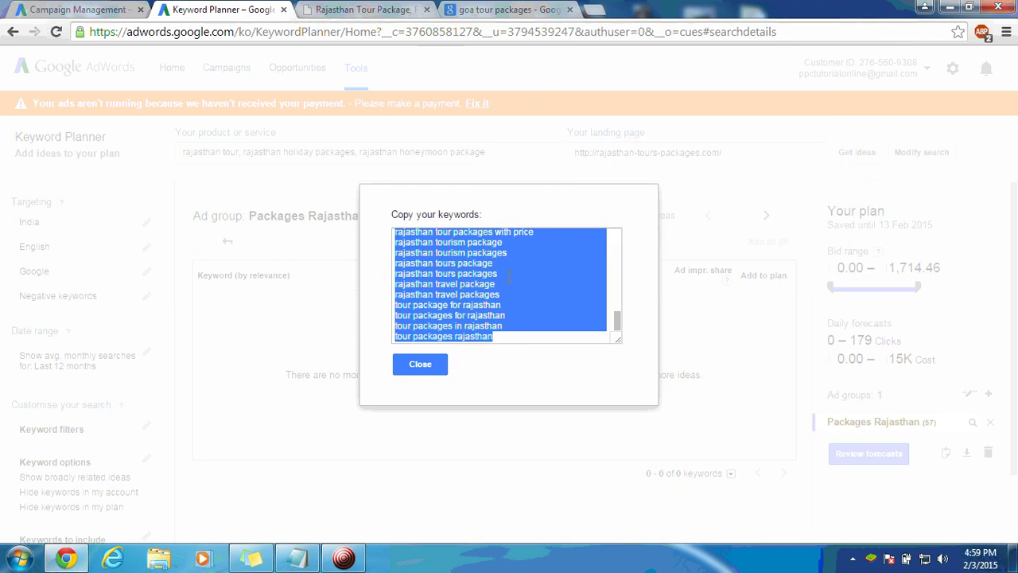
left_click(79, 9)
scroll(609, 289, "down", 5)
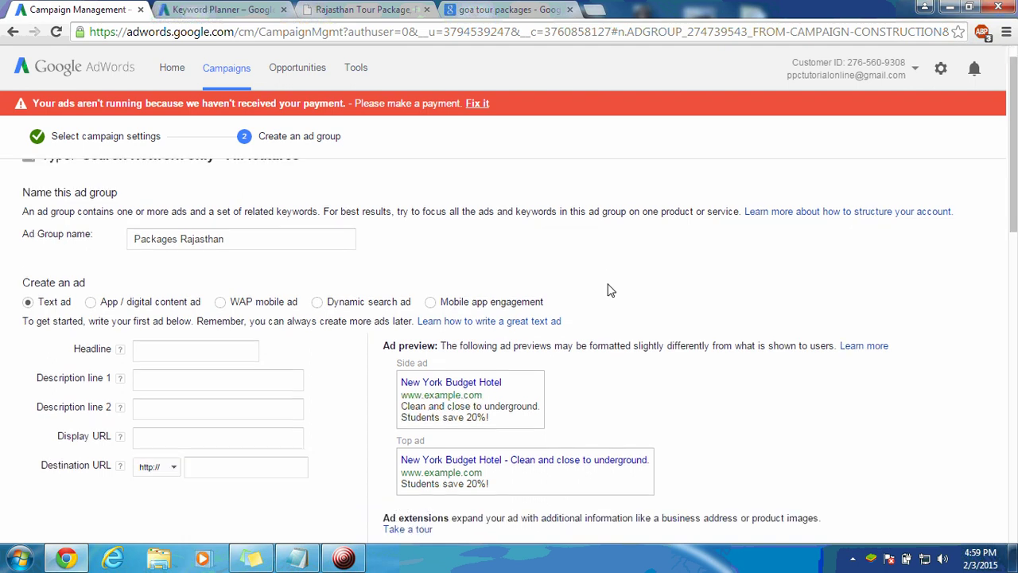
scroll(609, 289, "down", 3)
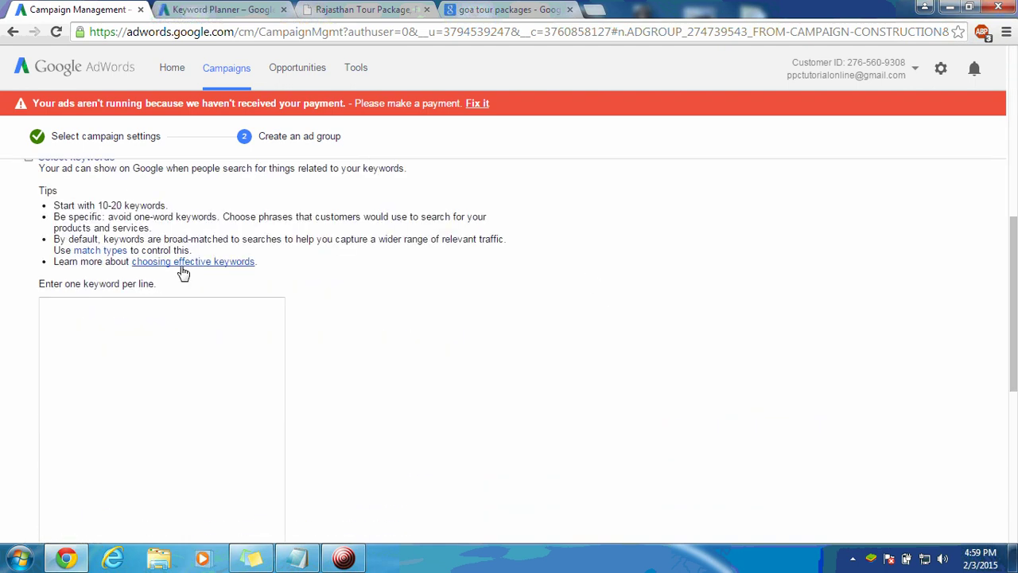
left_click(115, 343)
key("ctrl+v")
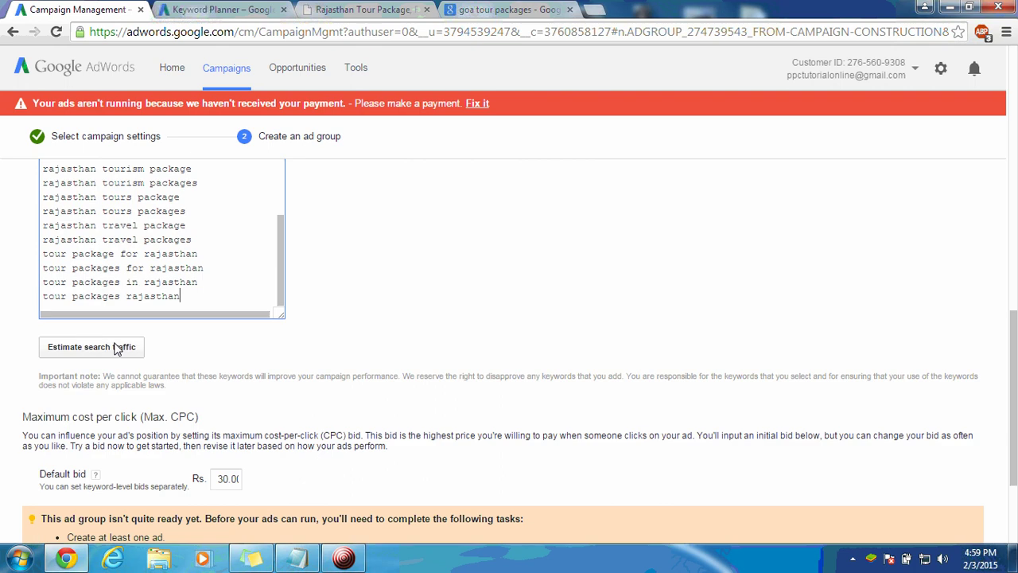
Examine the pasted keyword list from its beginning for the words that the keywords share
left_click(221, 263)
key("Up")
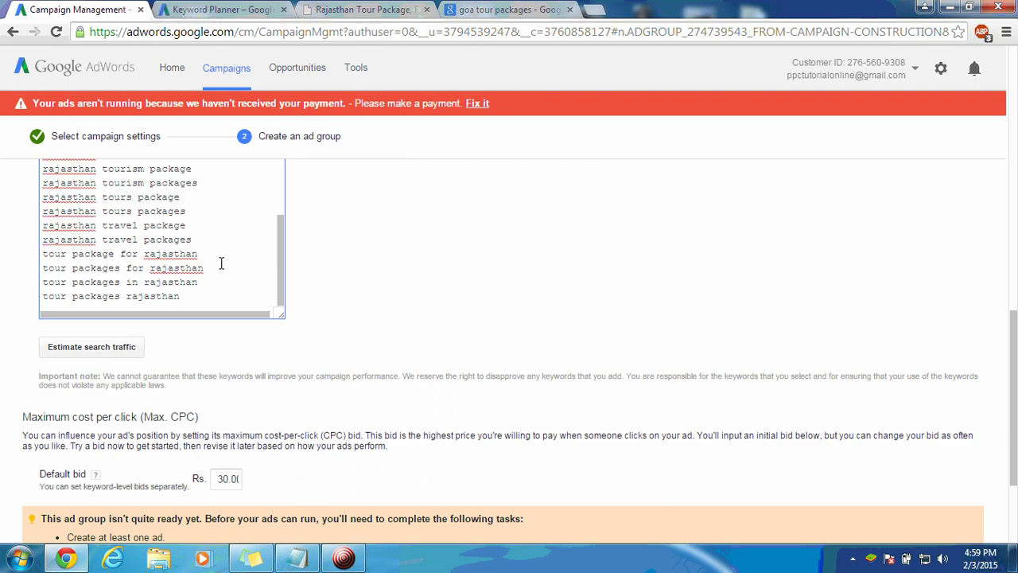
scroll(221, 263, "up", 10)
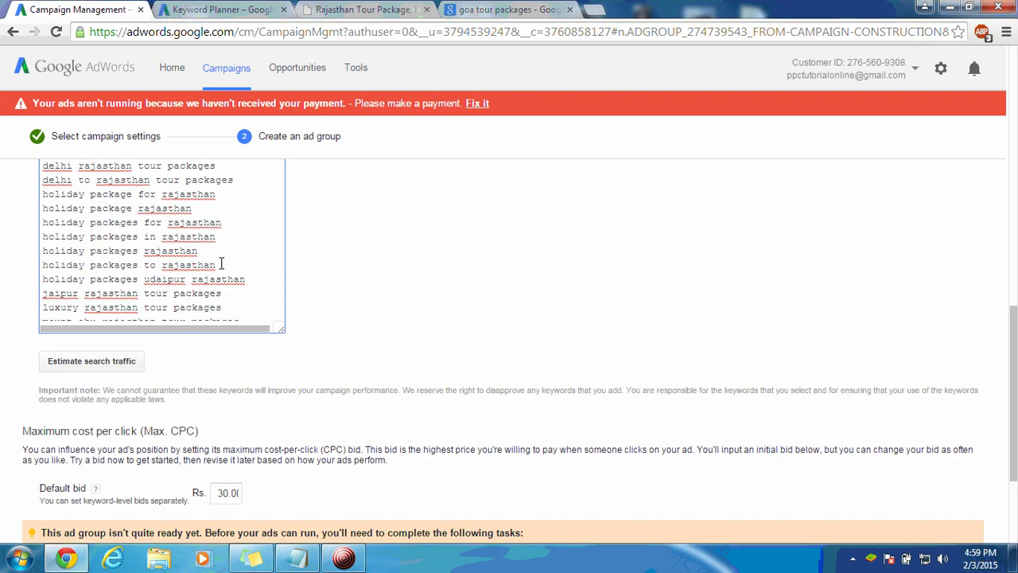
scroll(407, 289, "up", 2)
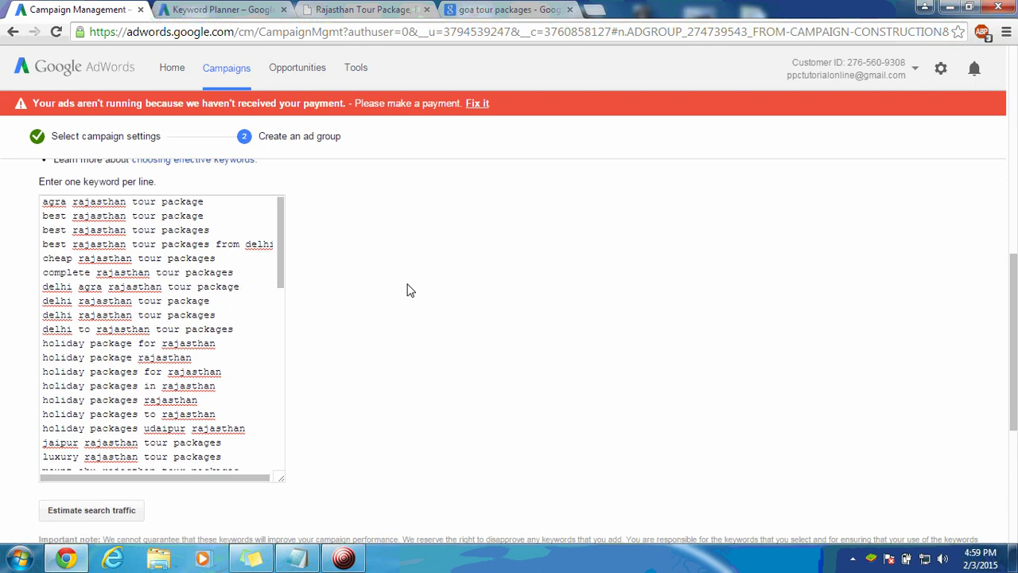
scroll(408, 289, "up", 1)
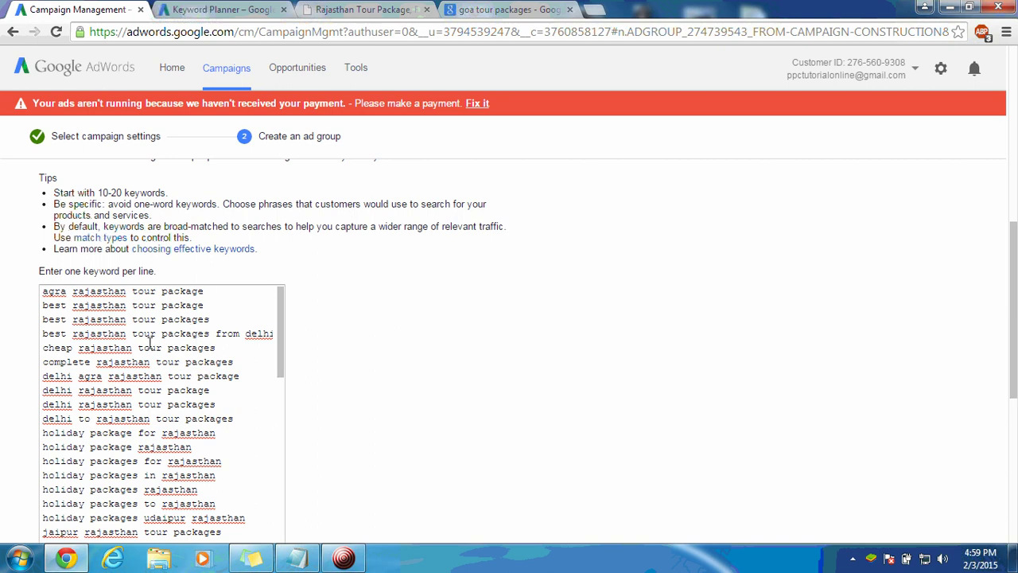
left_click(215, 289)
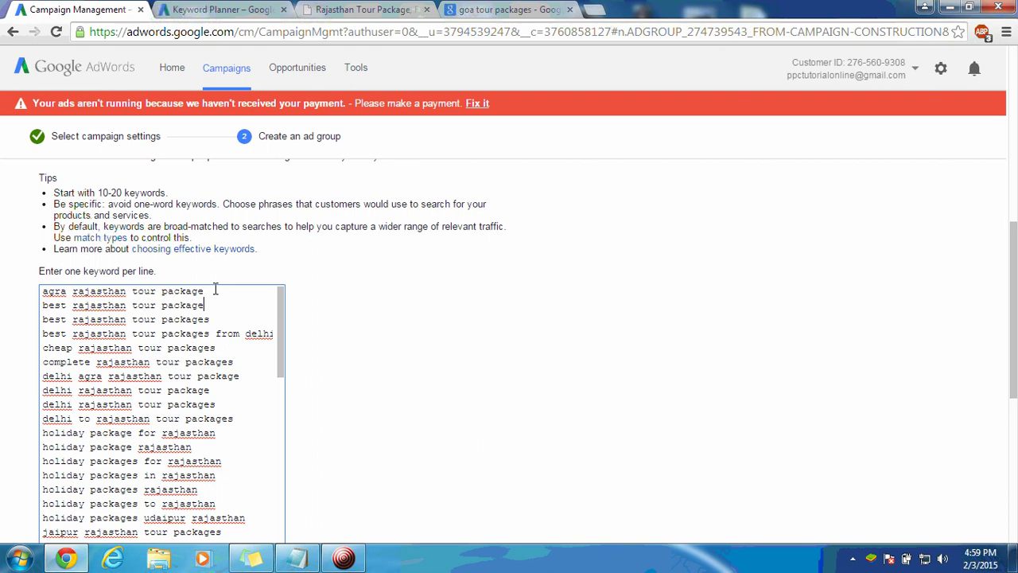
key("Down")
key("Down")
key("Down")
key("Down")
key("Down")
key("Down")
key("Down")
key("Down")
key("Down")
key("Down")
key("Down")
key("Down")
In the Notepad notes, add a separator line of equals signs and the common keyword words "package rajasthan tour holiday" below the device notes
left_click(296, 558)
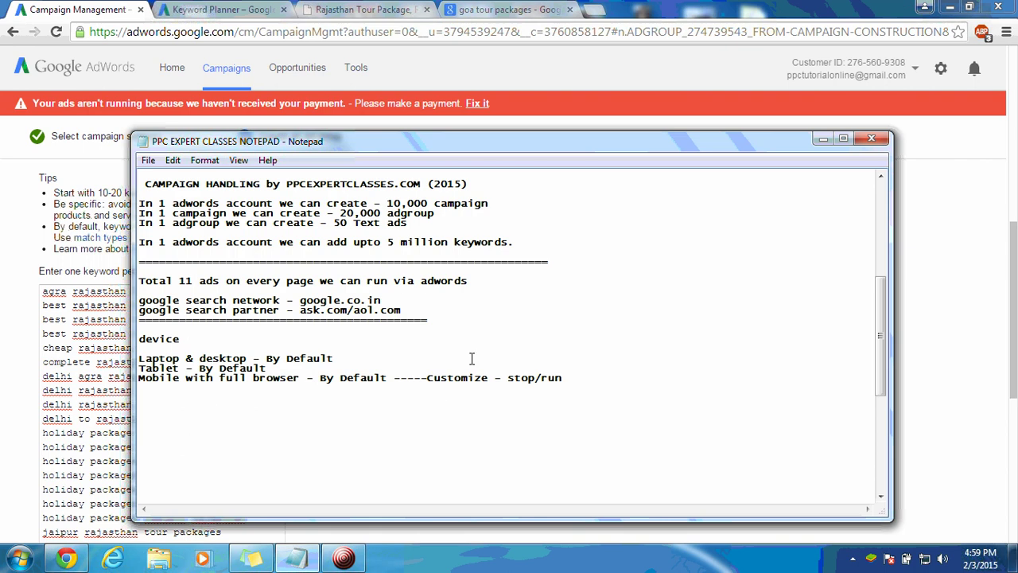
left_click(581, 379)
key("Return")
type("=========================================================")
key("Return")
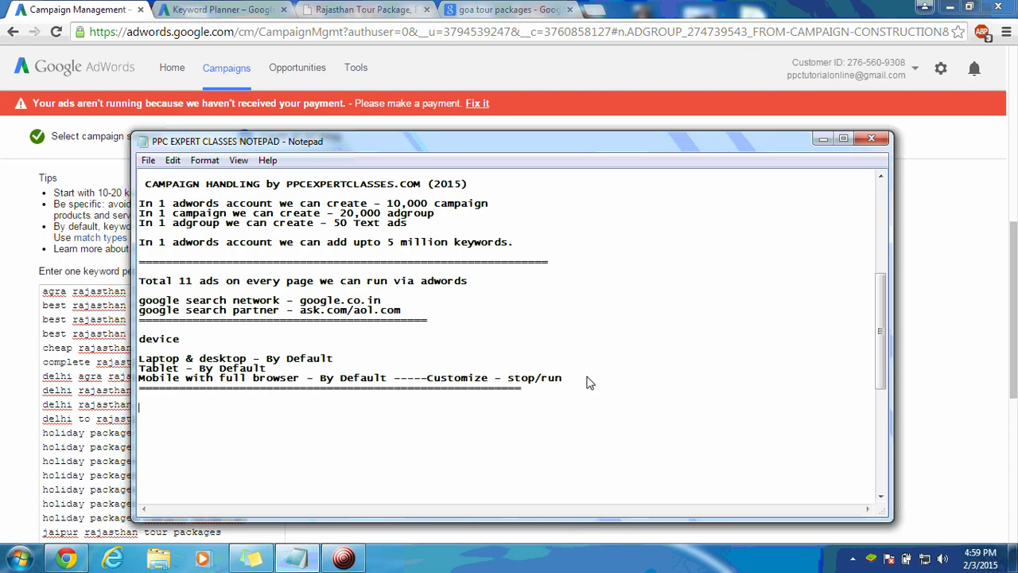
type("package rajasthan")
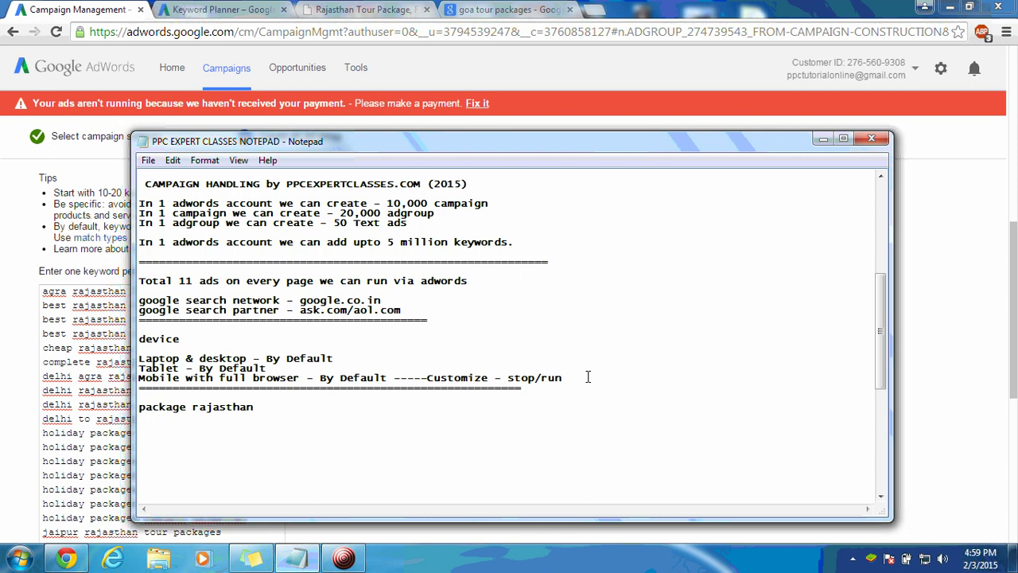
type(" tour holiday")
left_click(823, 139)
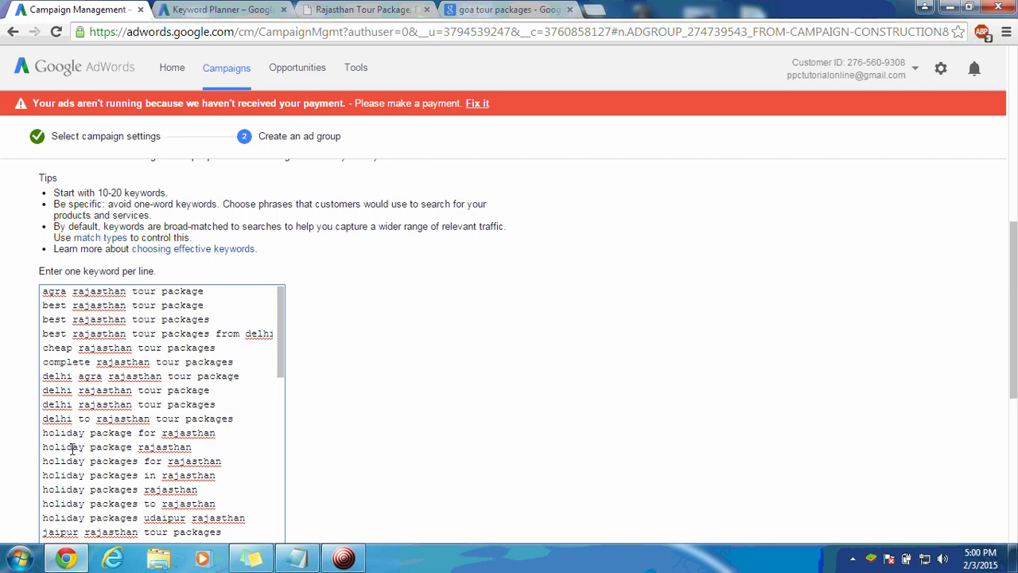
Read through the ad group's keyword list down to its last entries, comparing them with the noted common words
scroll(72, 447, "down", 3)
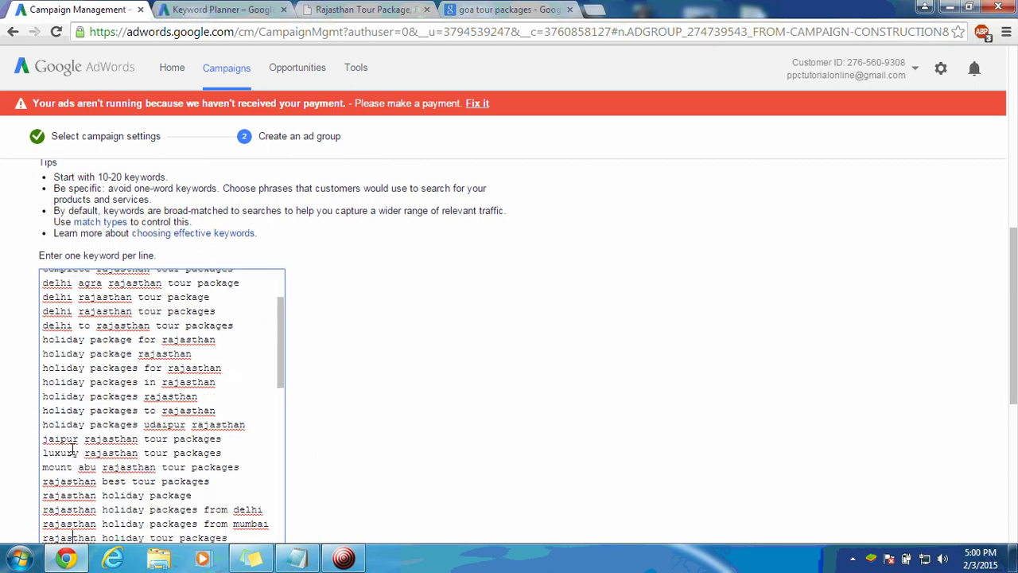
scroll(73, 448, "down", 5)
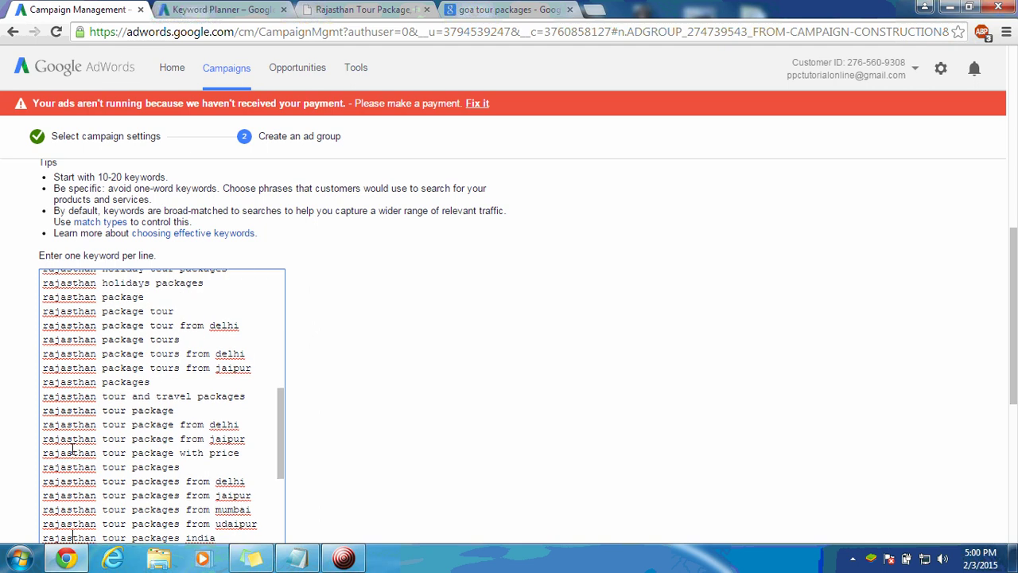
scroll(73, 447, "down", 1)
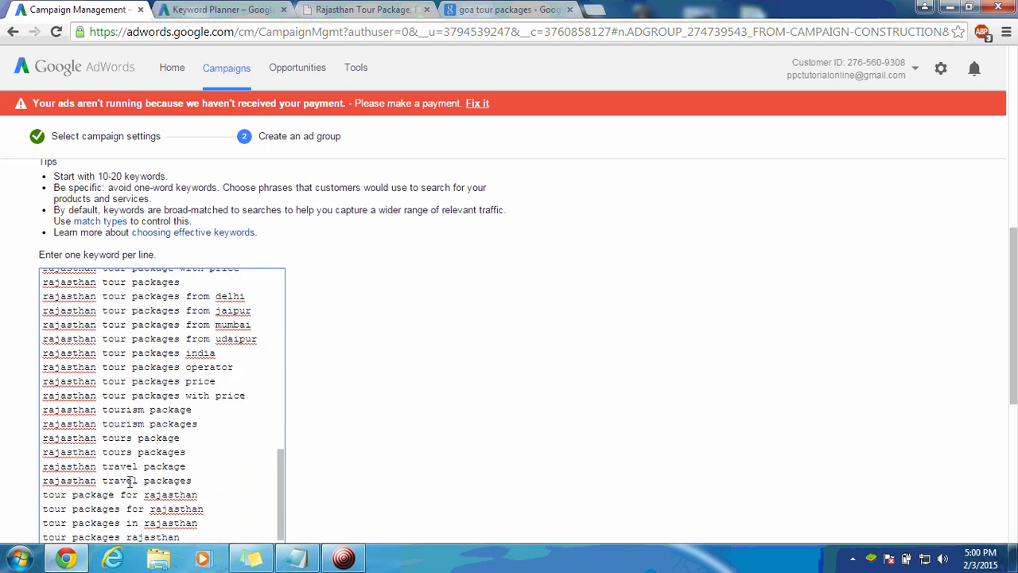
Add the word "travel" to the end of the common keyword words in the Notepad notes, then return to the campaign page
left_click(296, 557)
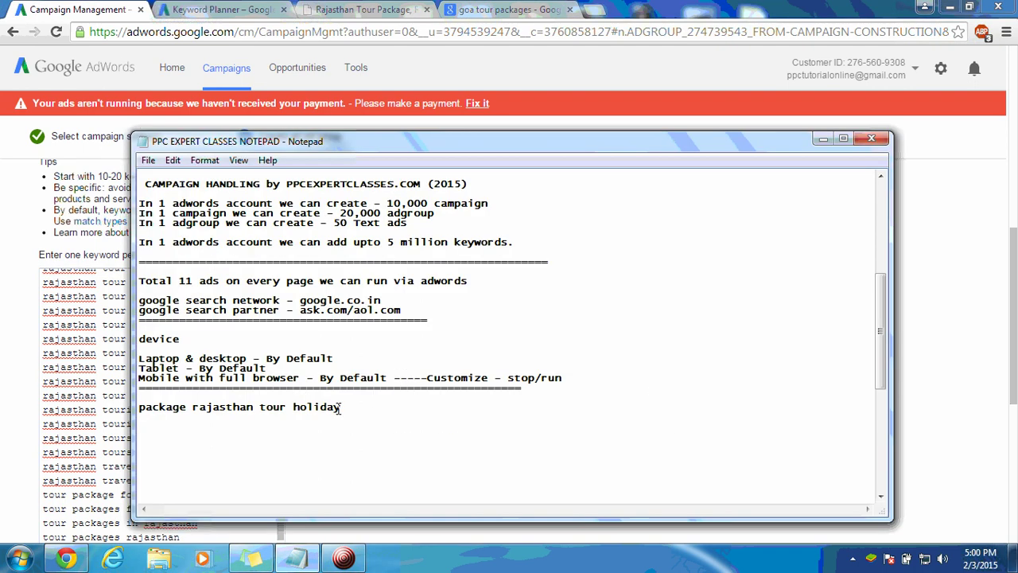
type("travel")
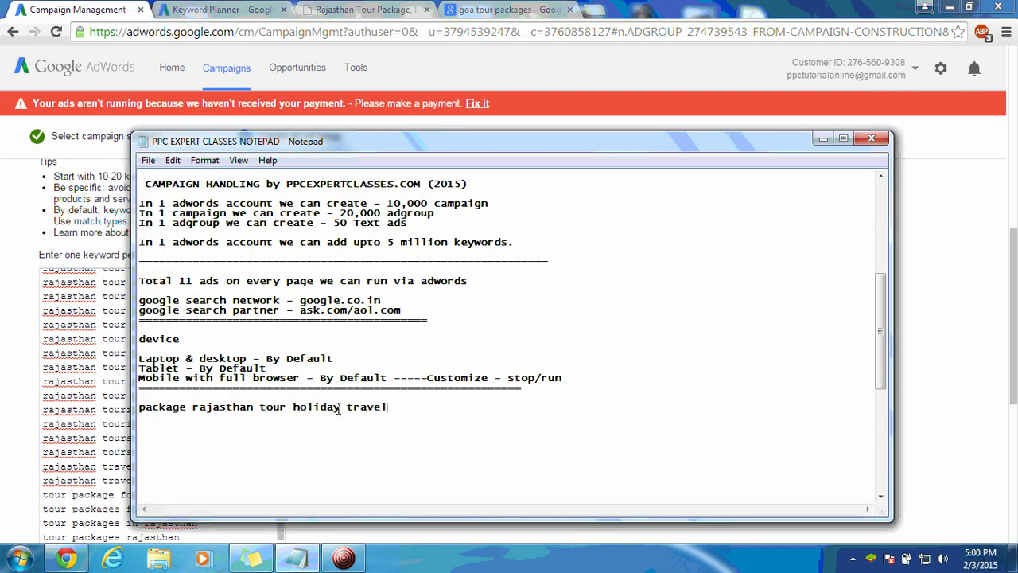
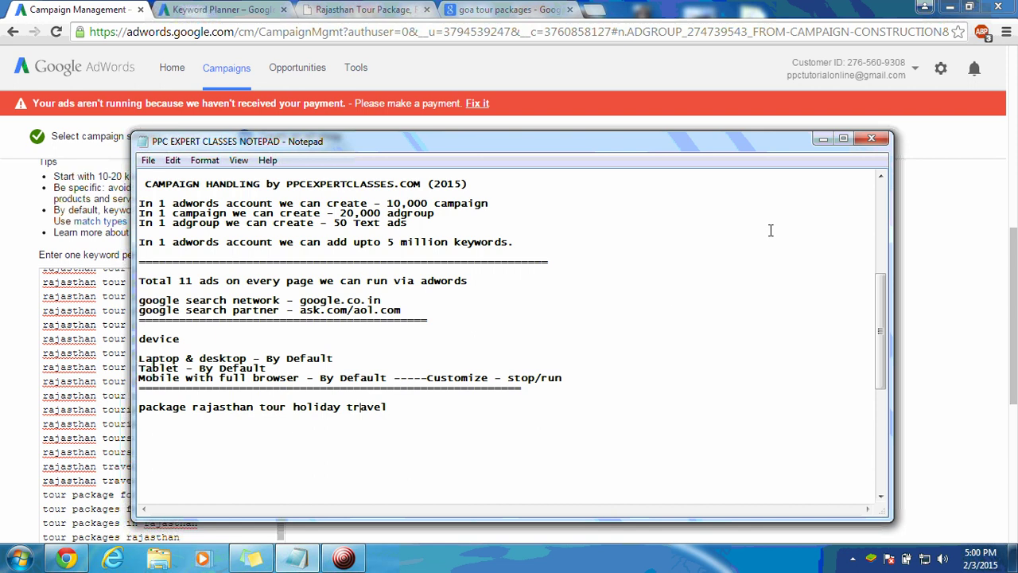
left_click(823, 140)
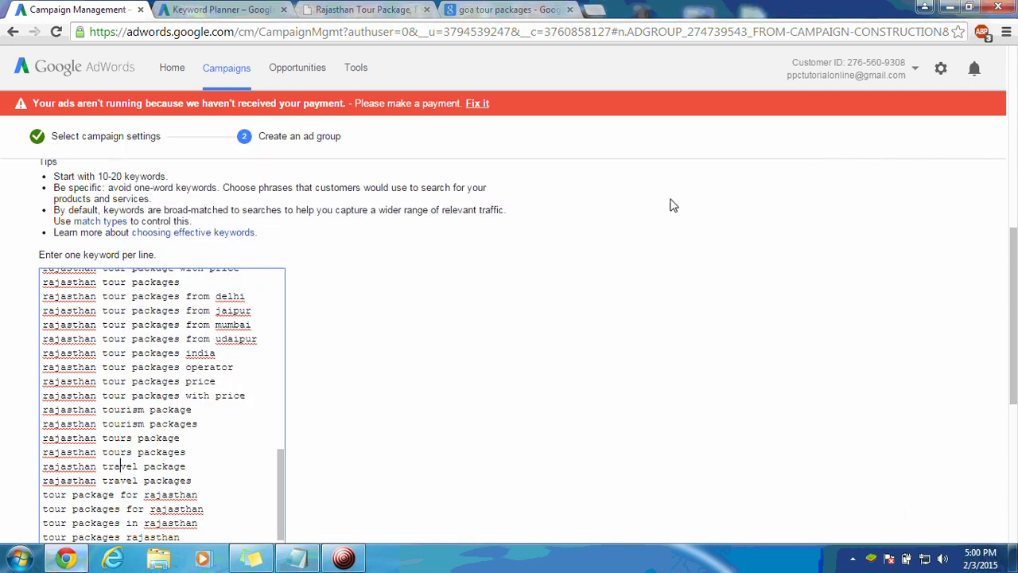
Enter "Rajasthan Tour & Travel" as the headline of the ad group's text ad
left_click(638, 272)
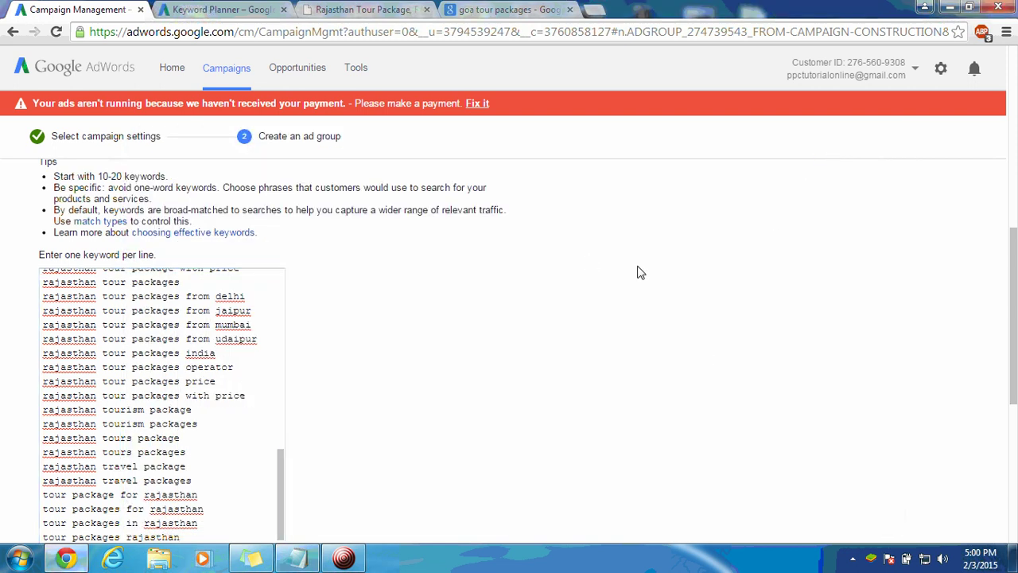
scroll(640, 272, "up", 1)
scroll(640, 273, "up", 5)
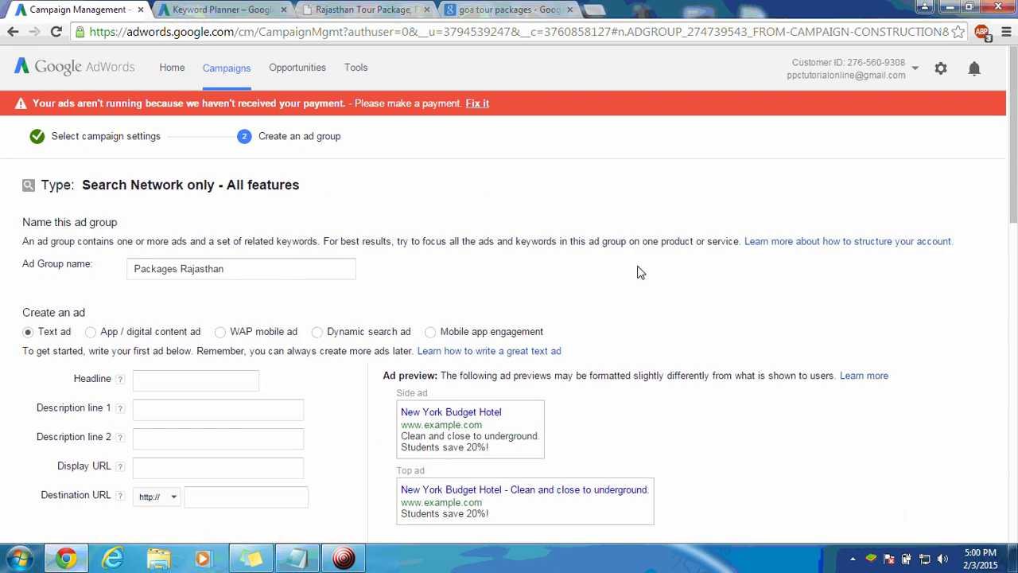
scroll(640, 272, "down", 1)
left_click(191, 319)
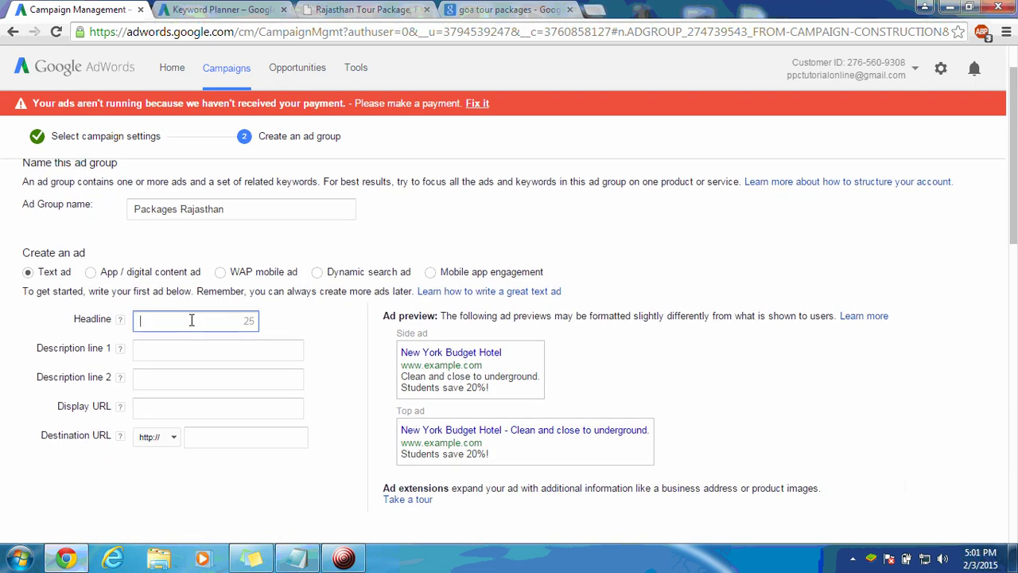
type("Rajas")
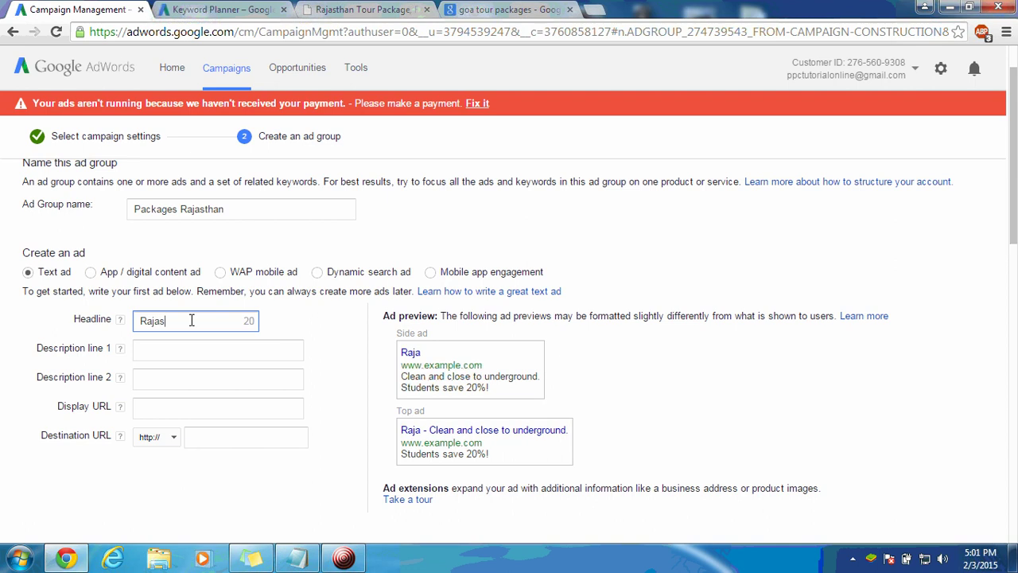
type("than T")
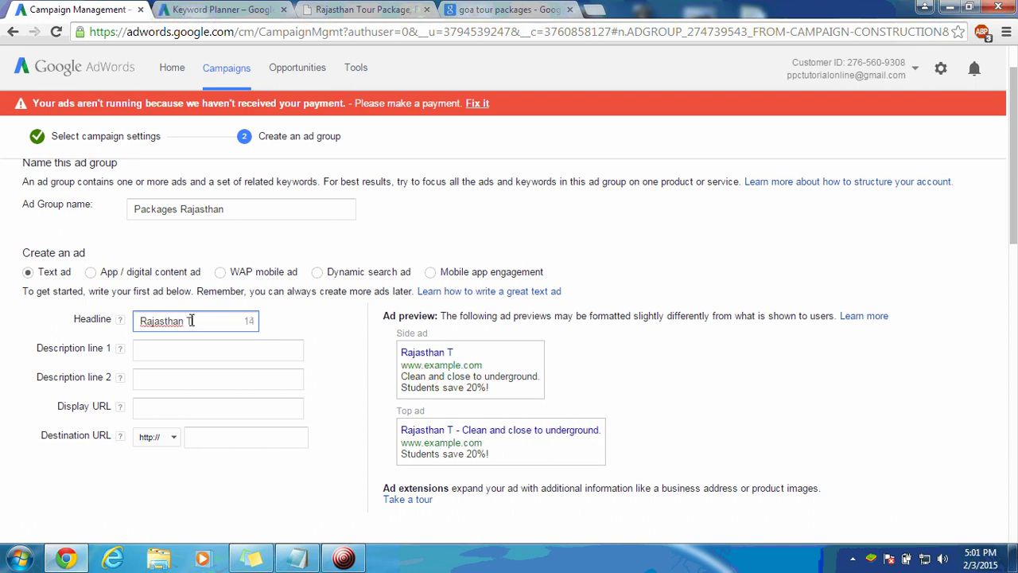
type("our Travel")
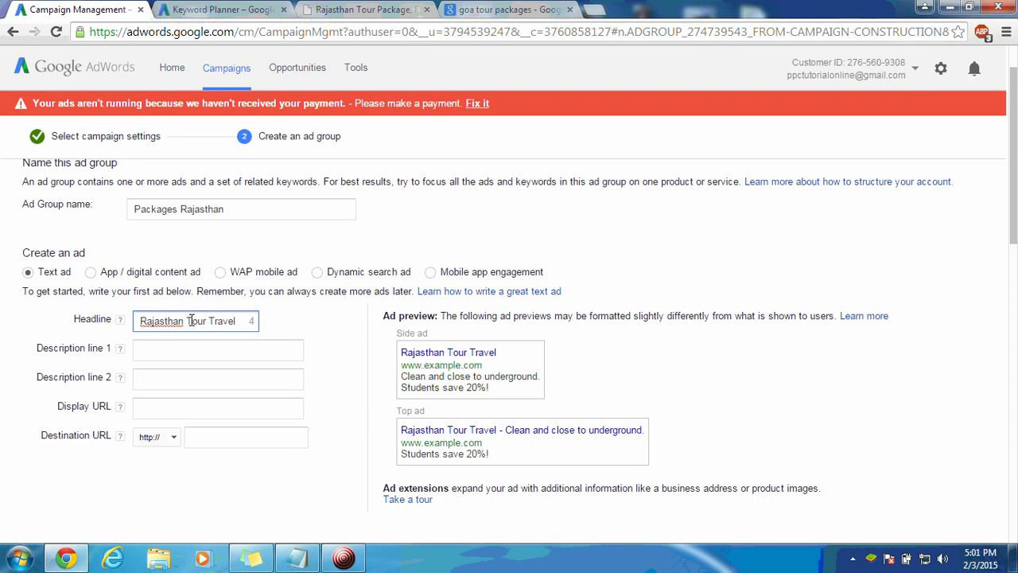
type("&")
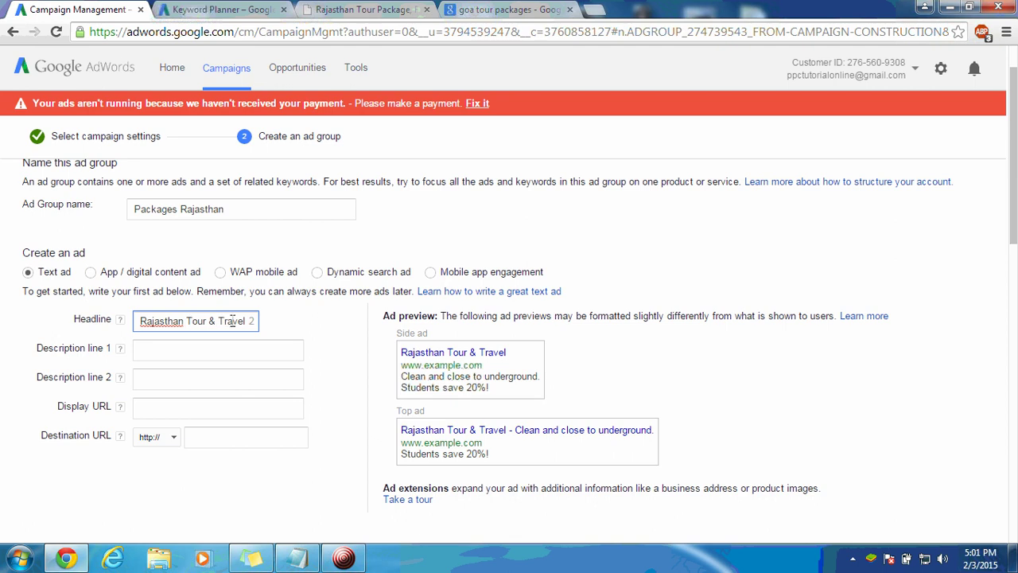
Review the common keyword words in the Notepad notes and the tour packages on the Rajasthan website for the ad's description
left_click(295, 559)
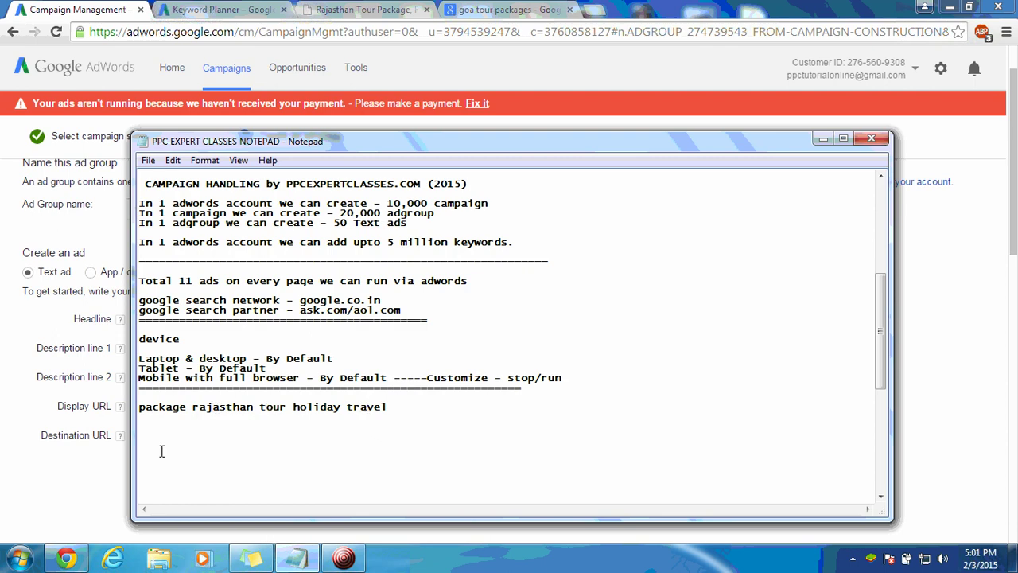
left_click(159, 405)
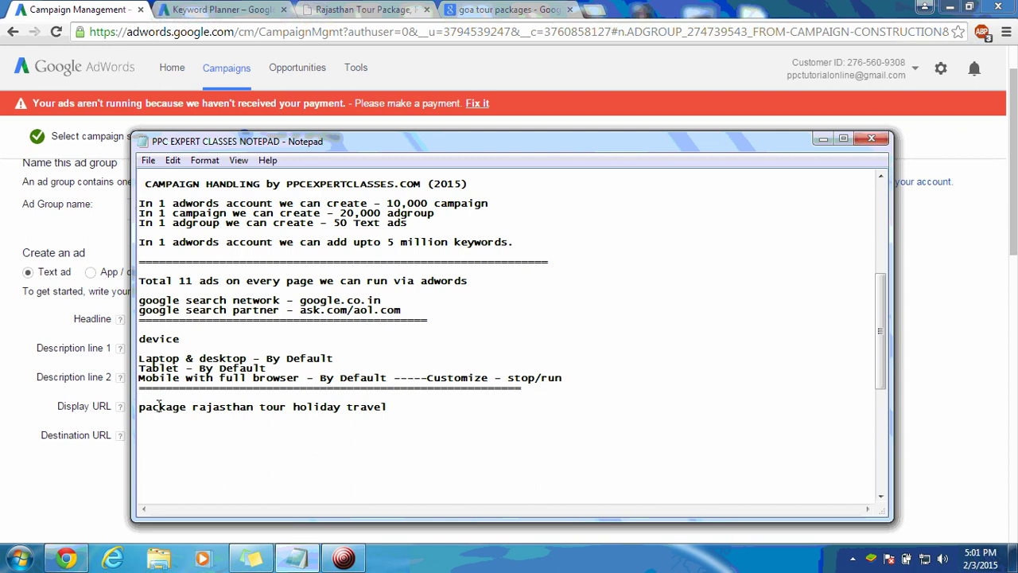
left_click(314, 407)
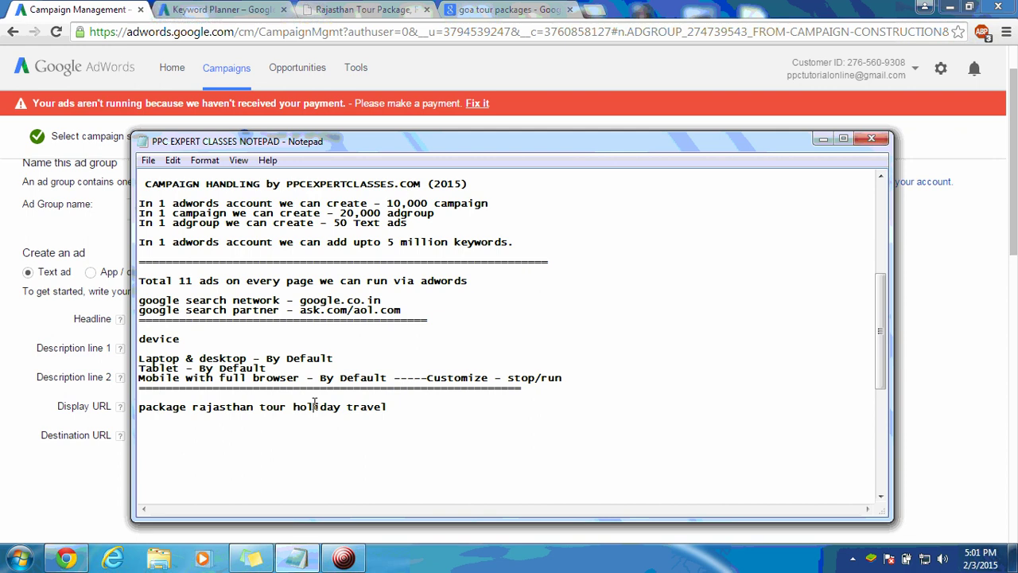
left_click(820, 143)
left_click(298, 350)
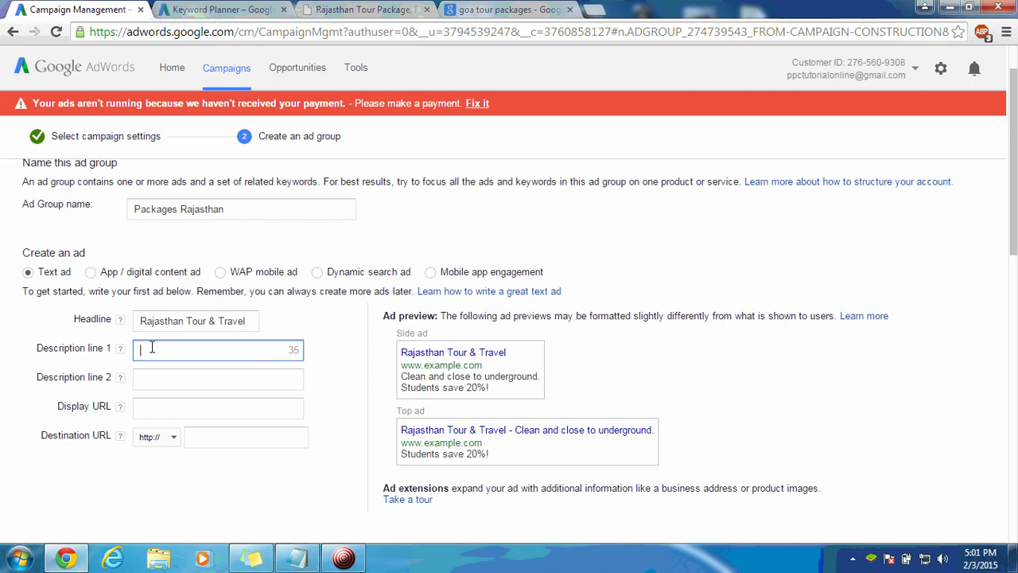
left_click(362, 9)
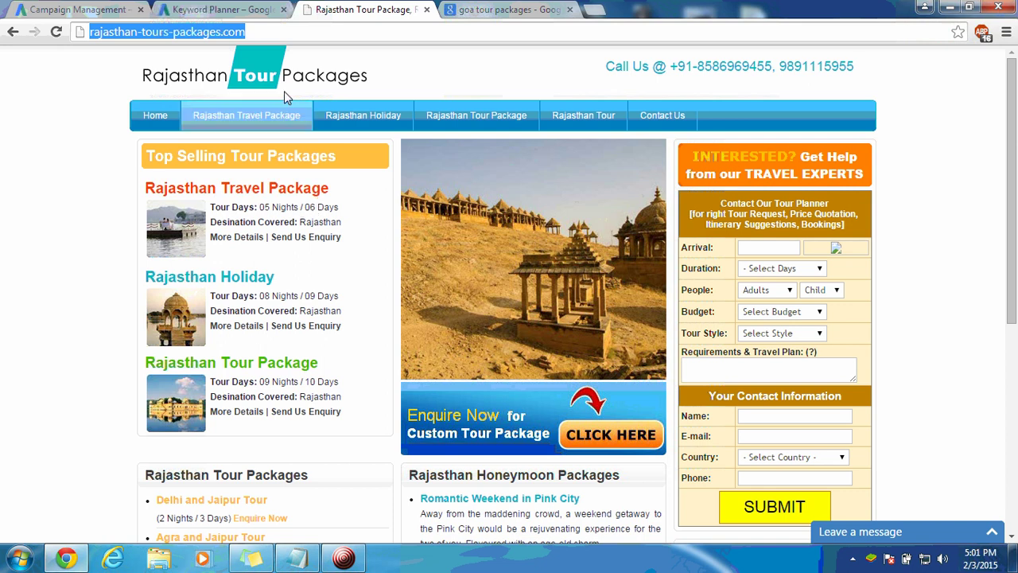
left_click(218, 9)
Enter "5N/6D Holiday Packages @ Low Price" as description line 1 of the text ad on the campaign page
left_click(87, 10)
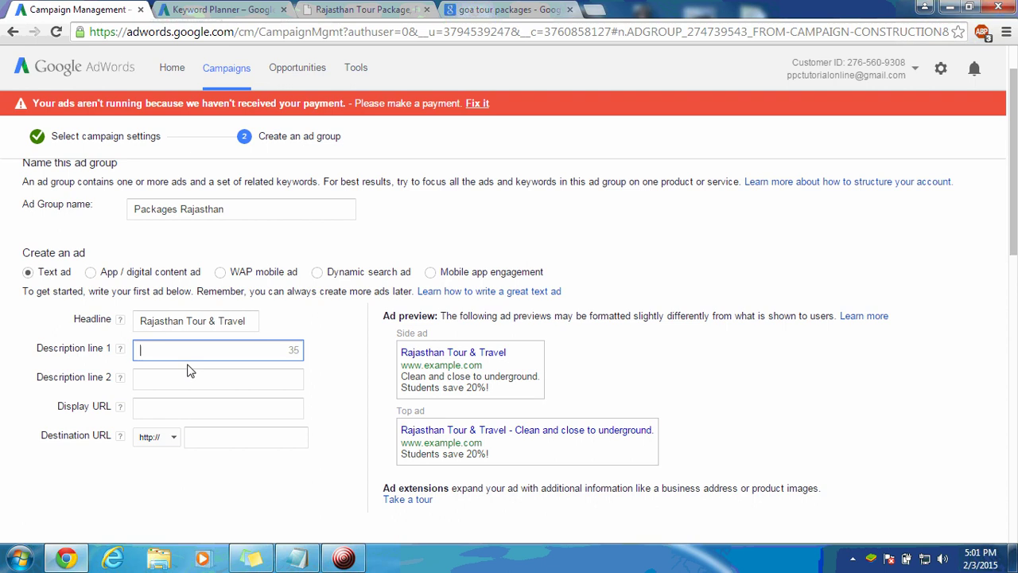
type("5N")
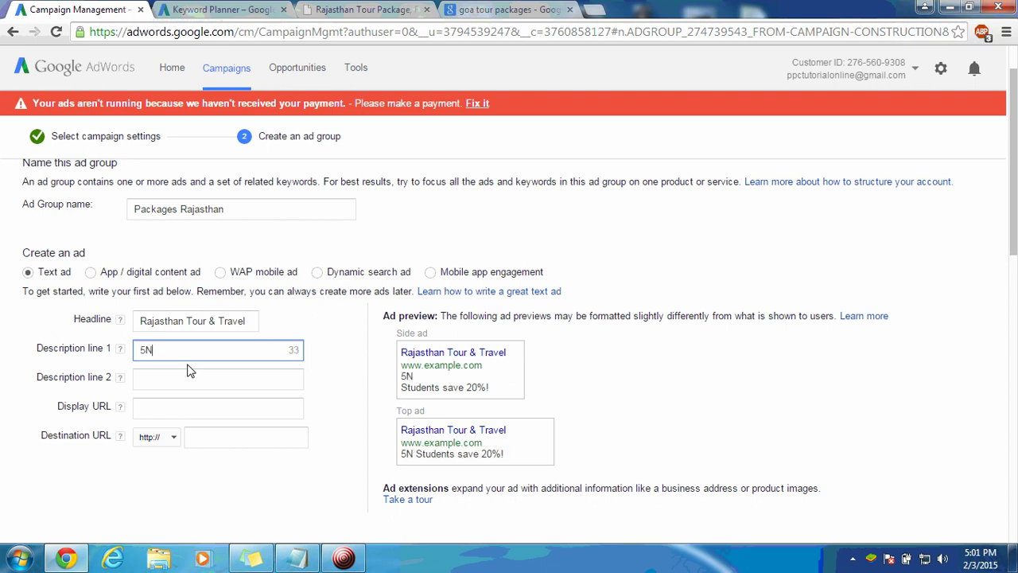
type("/6D ")
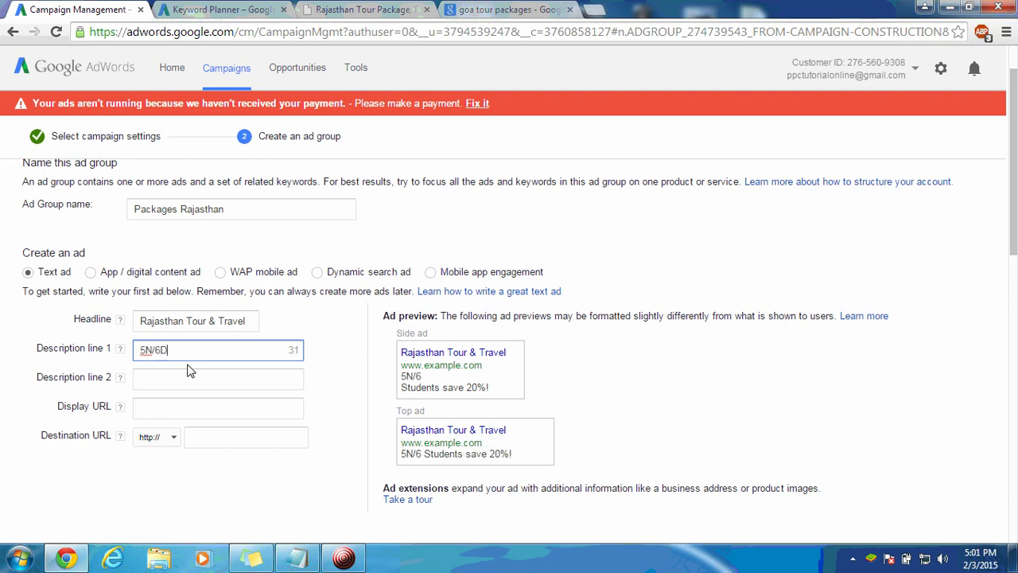
type("Holiday")
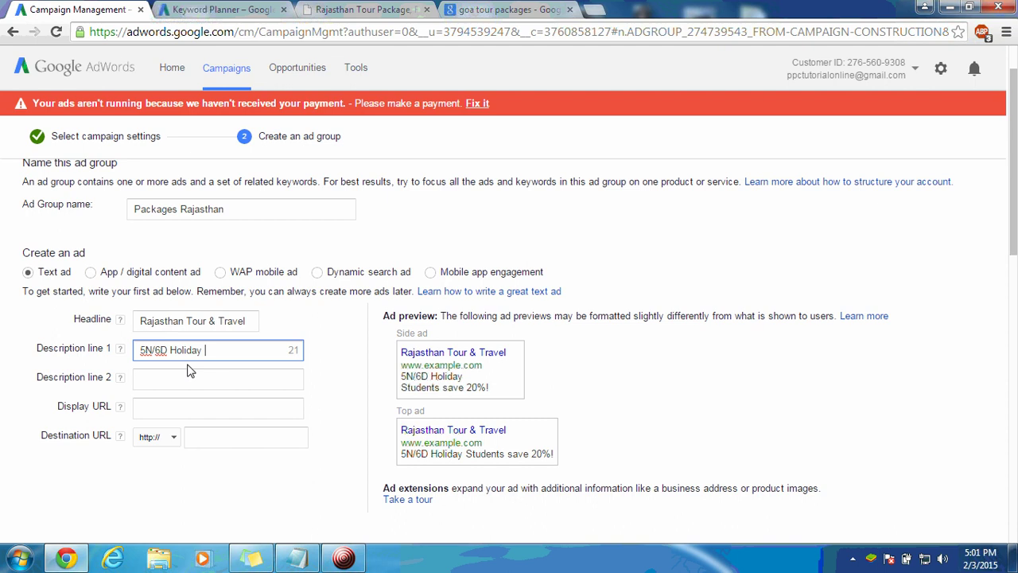
type(" Packag")
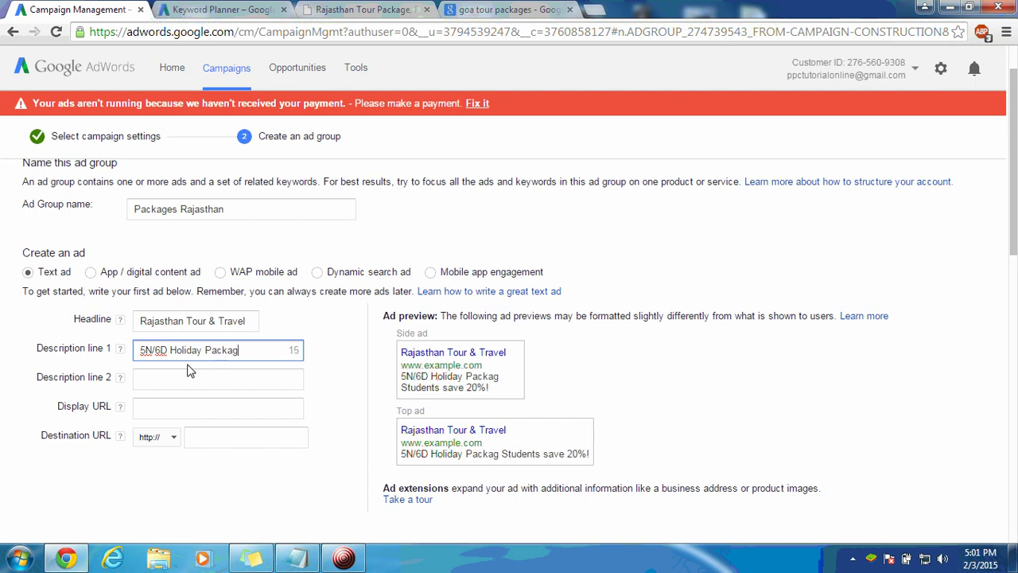
type("e")
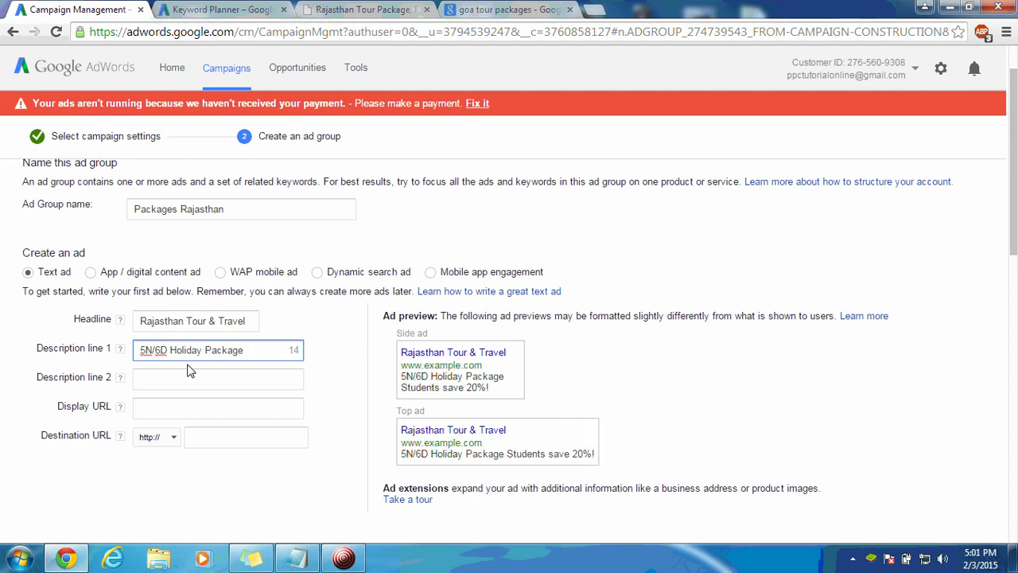
type("s")
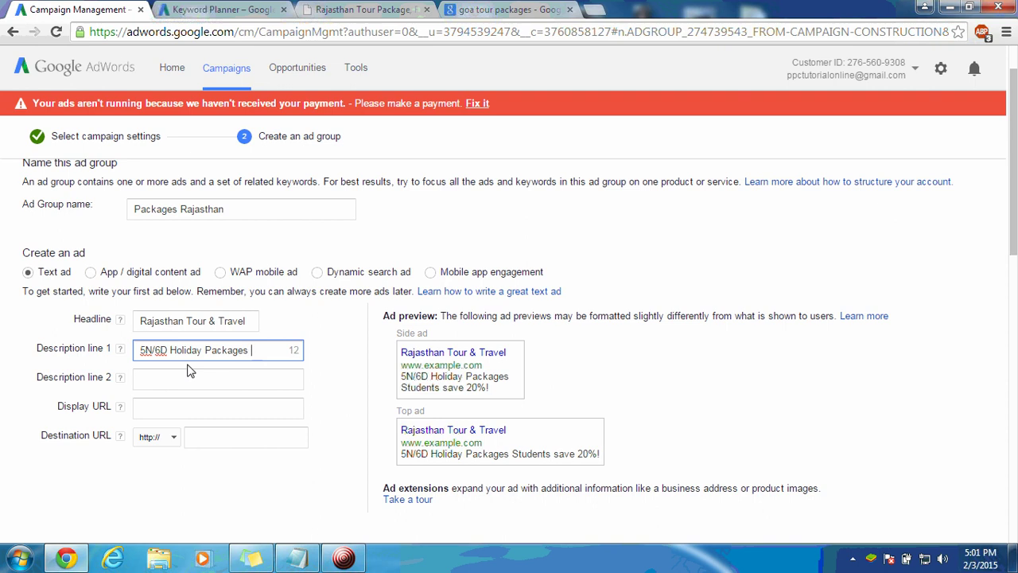
type(" @")
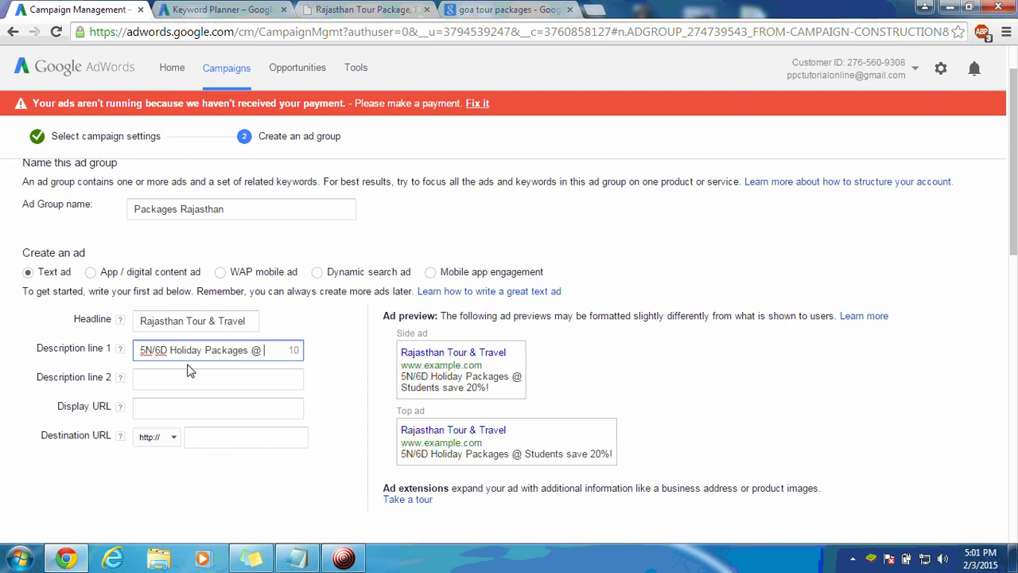
type(" Low")
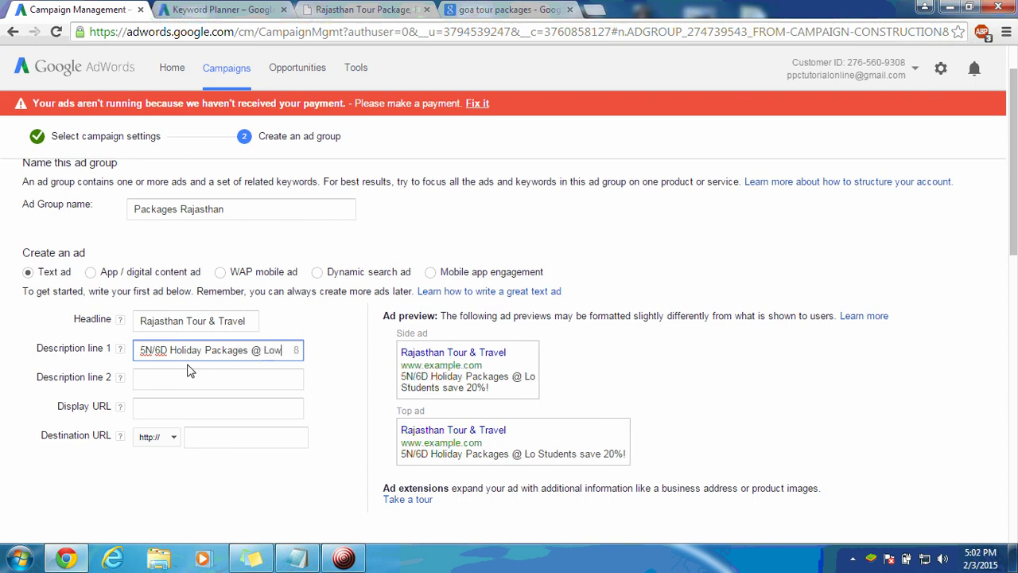
type(" Price")
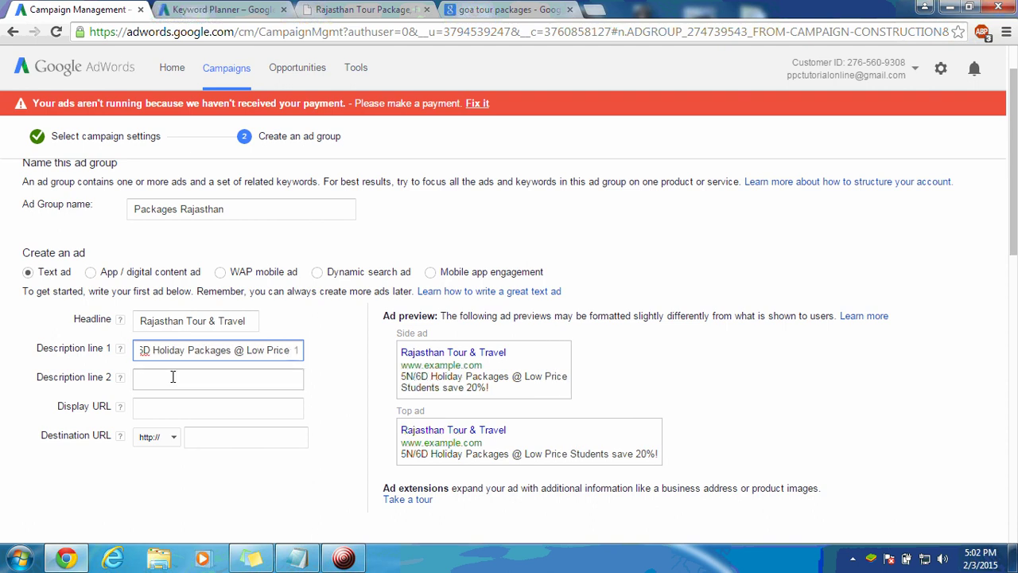
Enter "Hotel, Food, Sightseeing & More" as description line 2 of the text ad
left_click(172, 377)
left_click(172, 320)
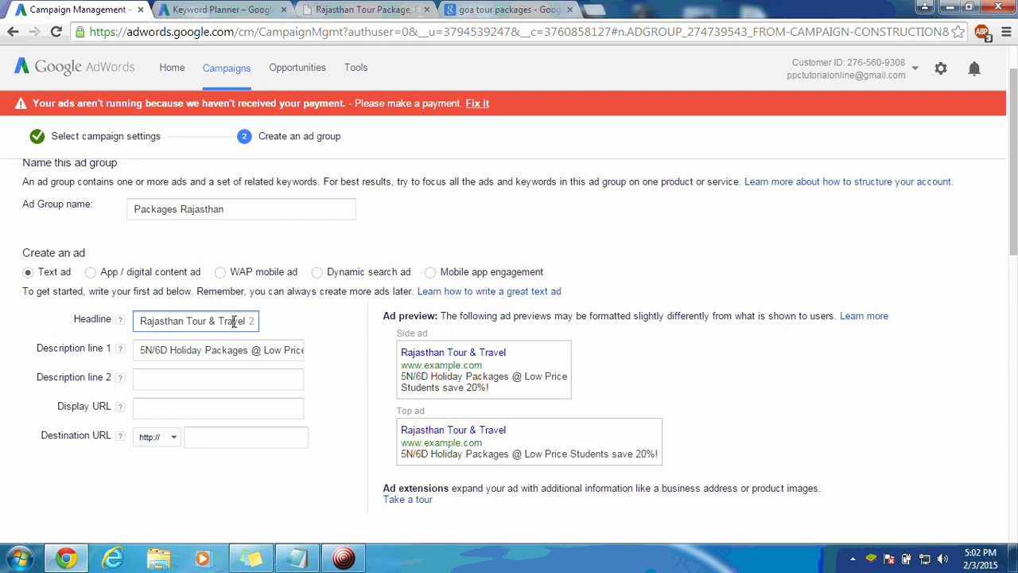
left_click(191, 348)
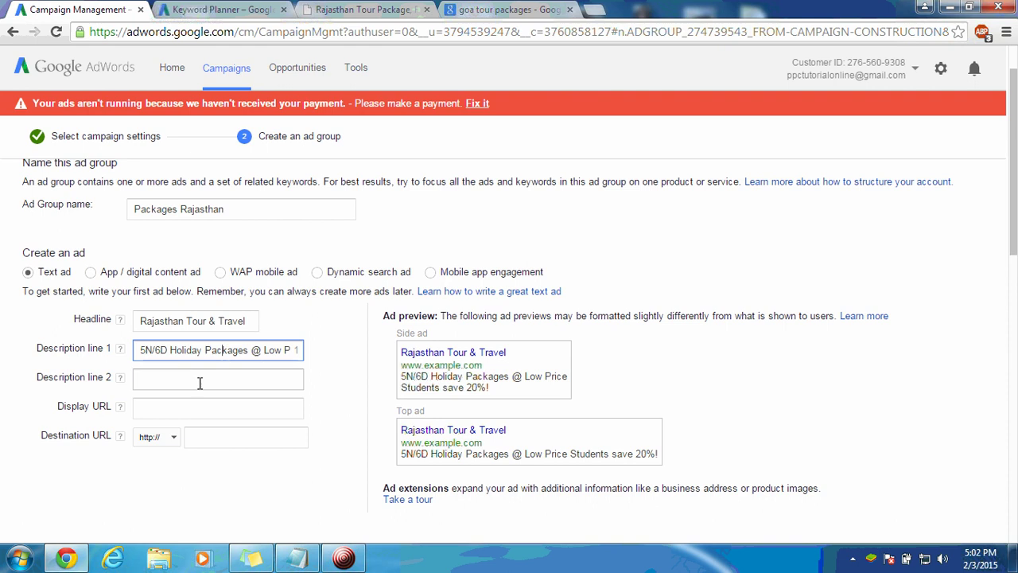
left_click(199, 380)
type("Hote")
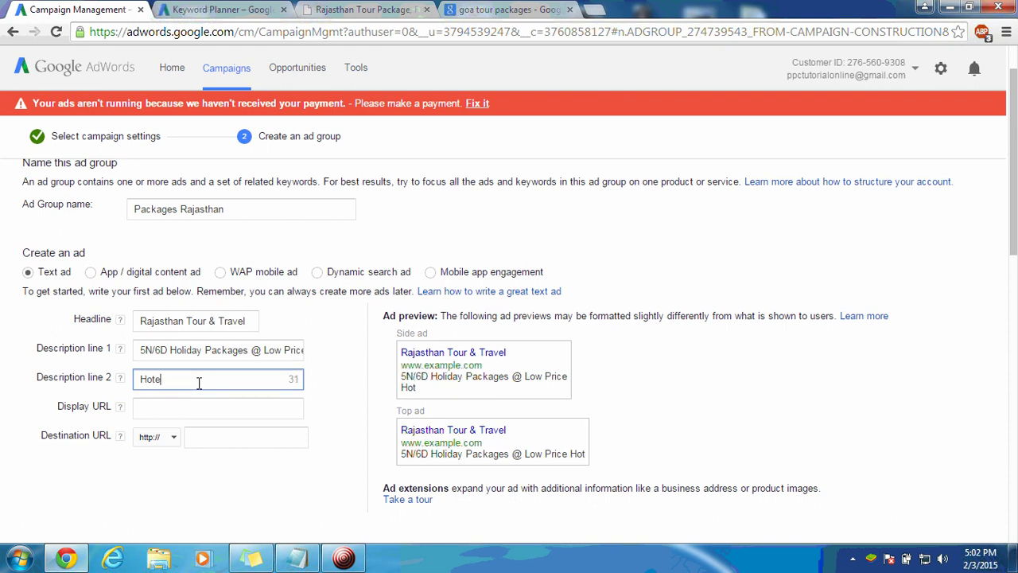
type("l, Foo")
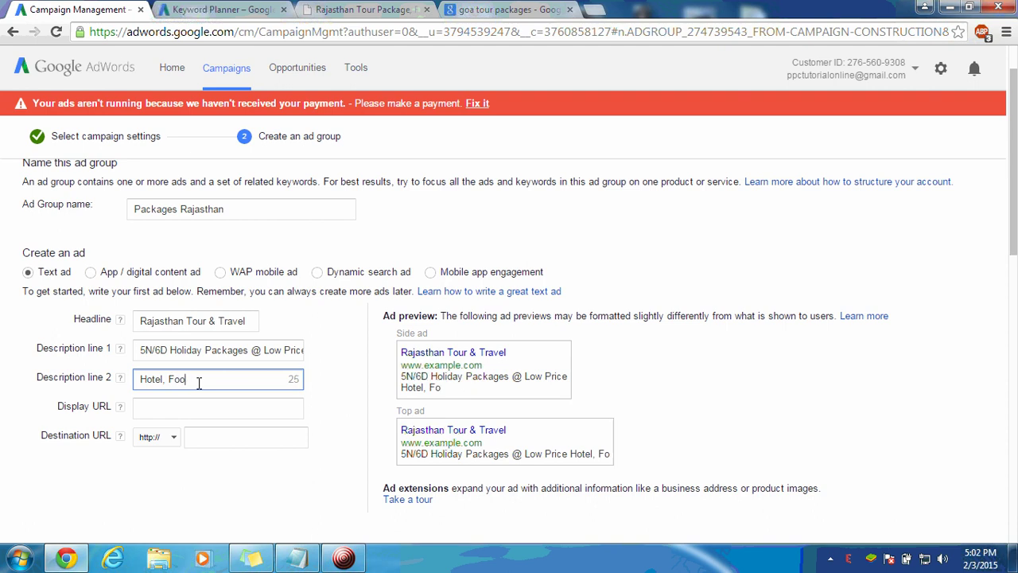
type("d, Sightsein")
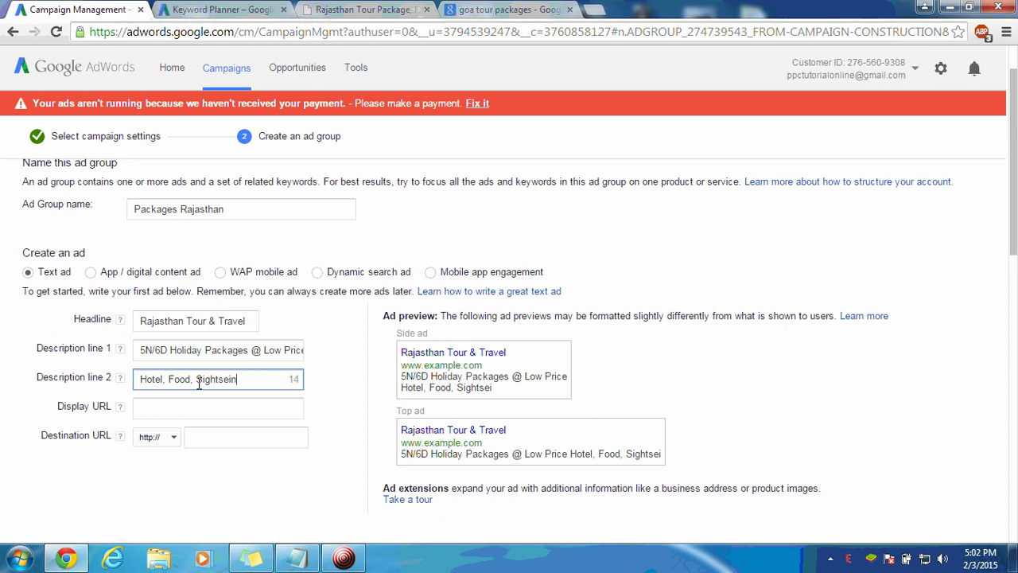
type("g & ")
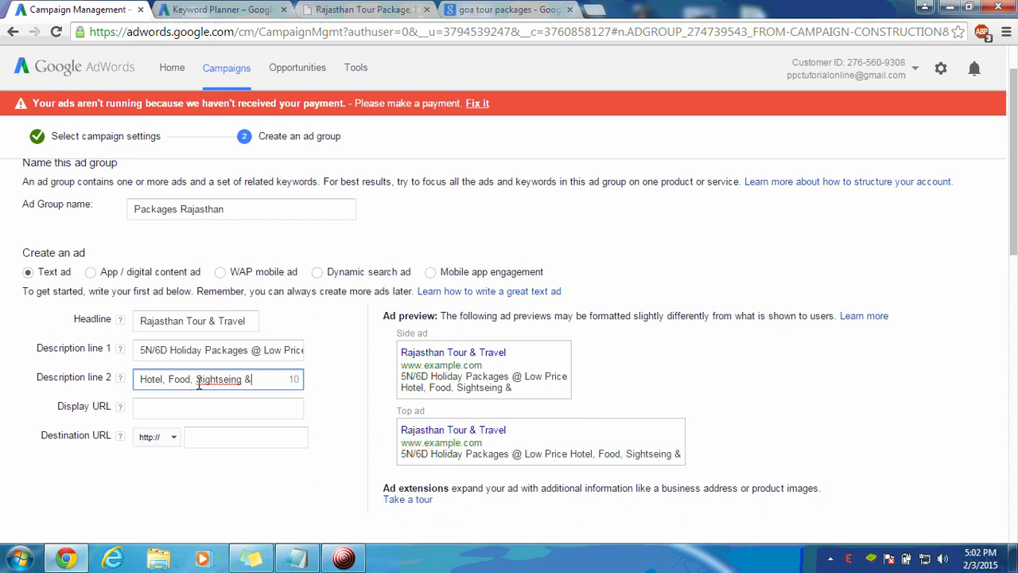
type("More")
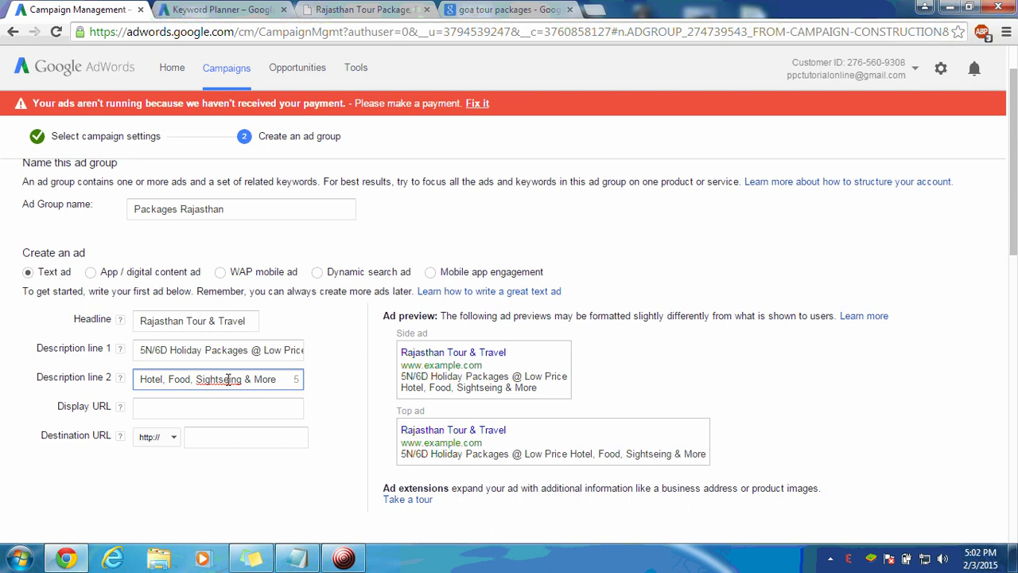
left_click(228, 380)
type("e")
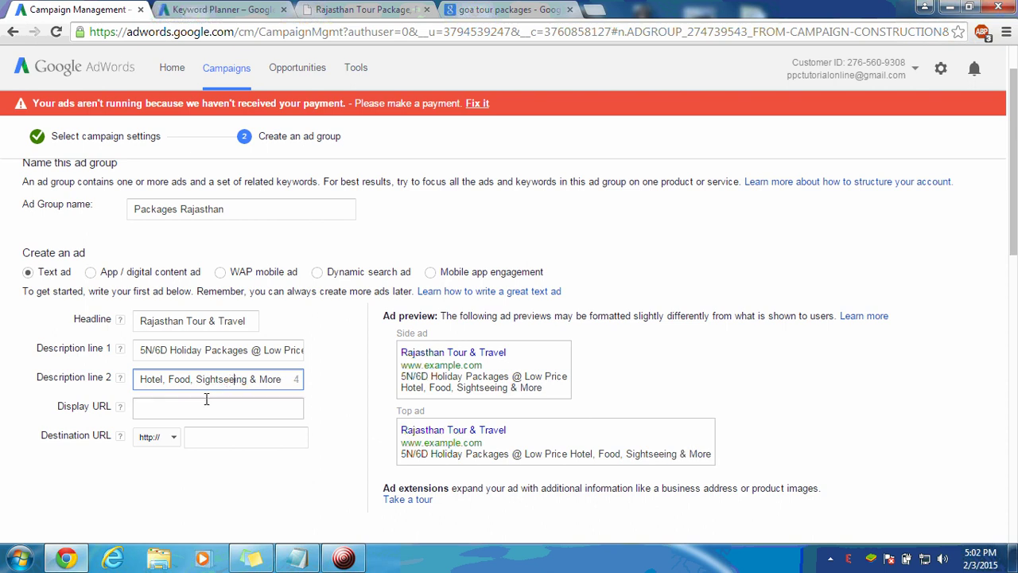
left_click(204, 403)
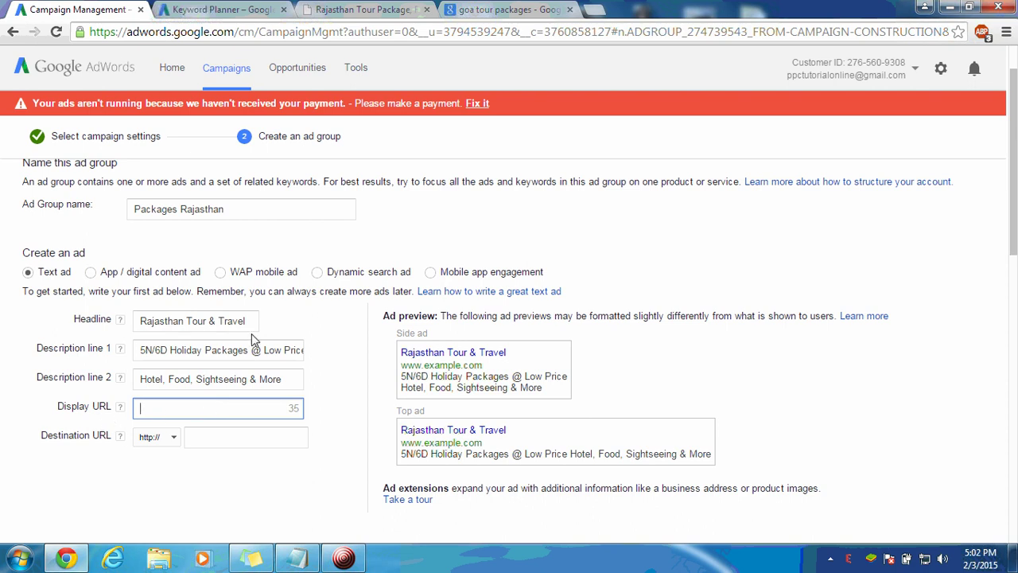
left_click(362, 10)
key("ctrl+c")
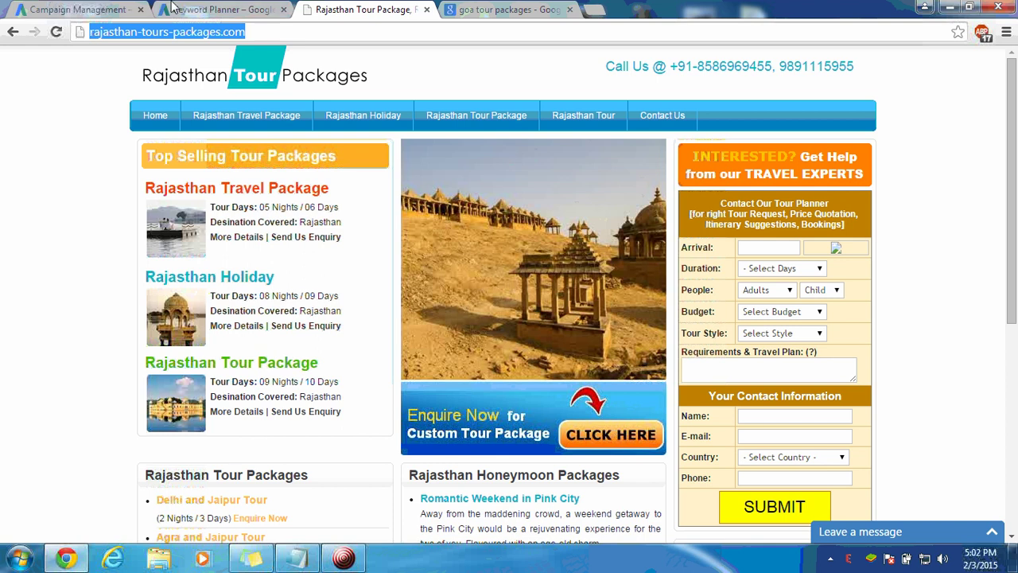
left_click(86, 10)
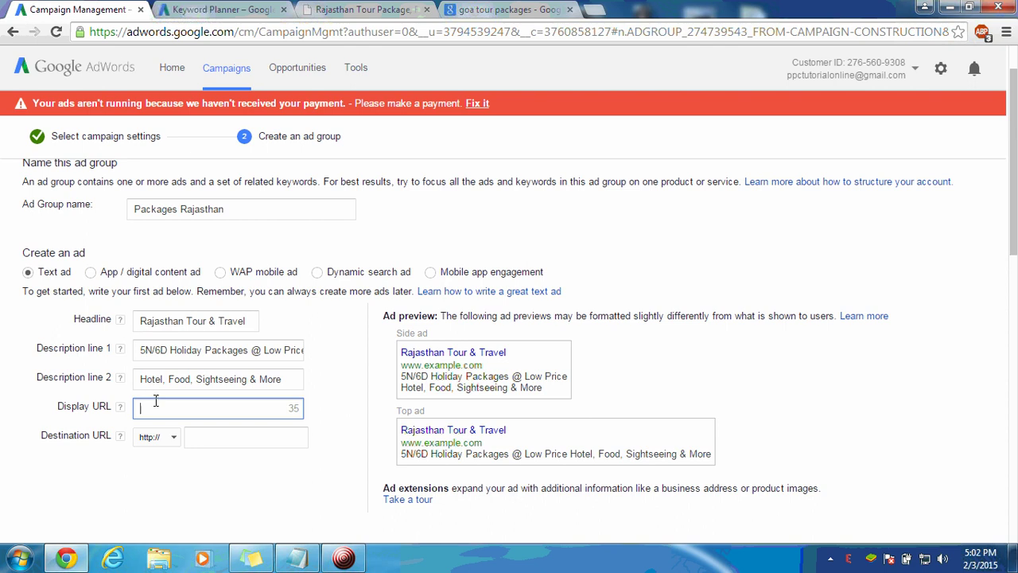
key("ctrl+v")
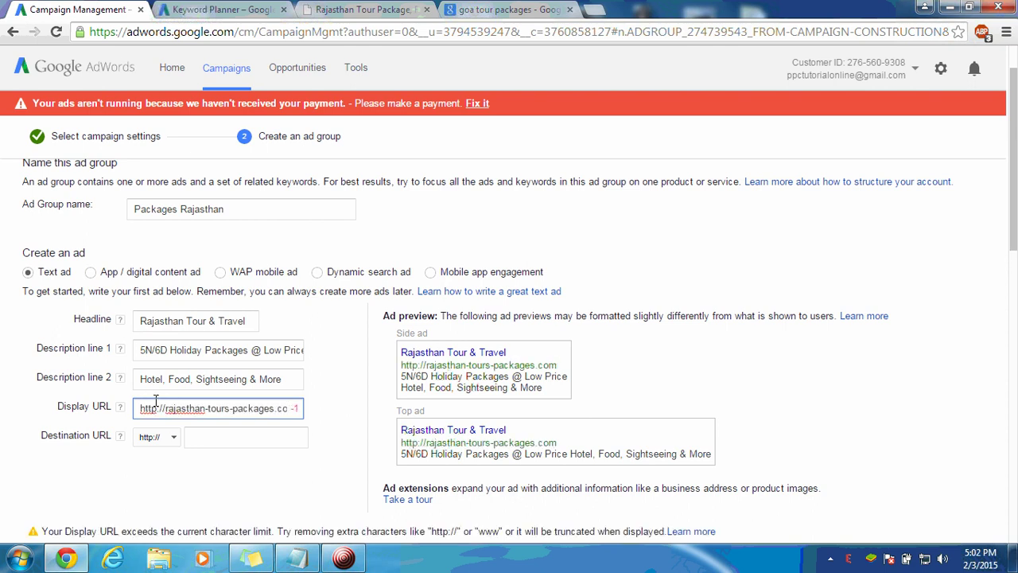
key("Delete")
key("Delete")
key("Delete")
key("Delete")
key("Delete")
key("Delete")
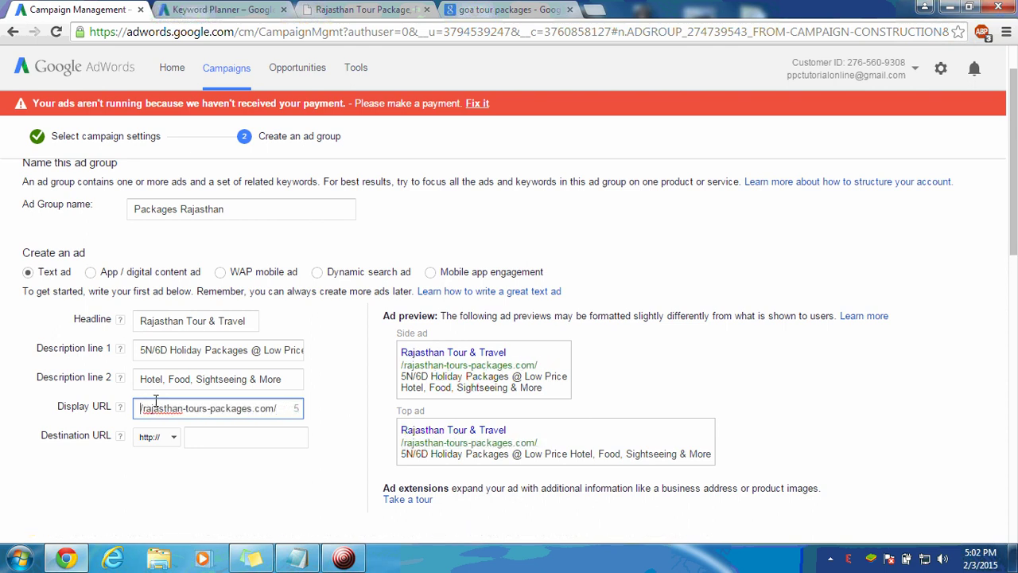
key("Delete")
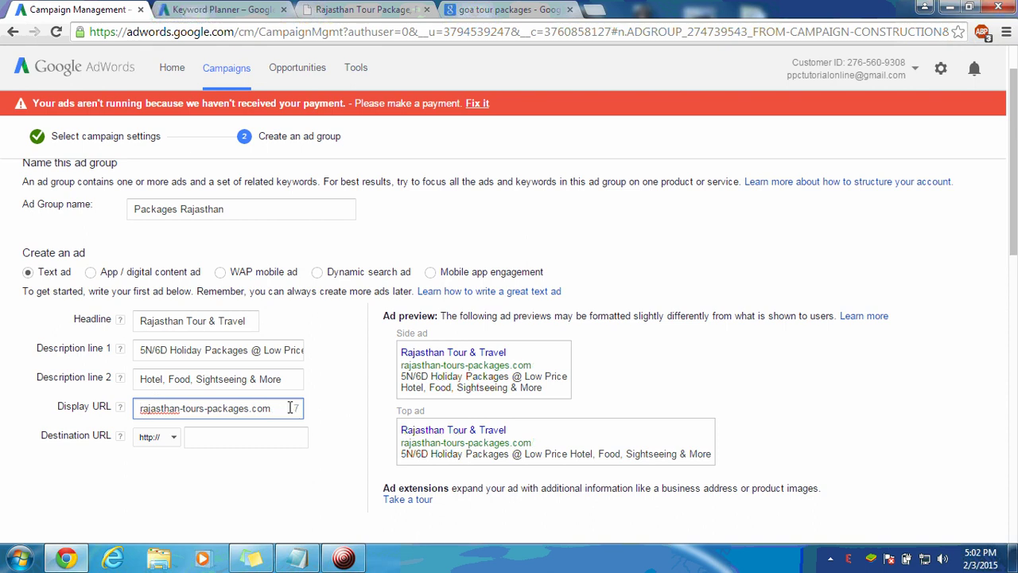
left_click(249, 439)
type("rajasthan-tours-packages.com")
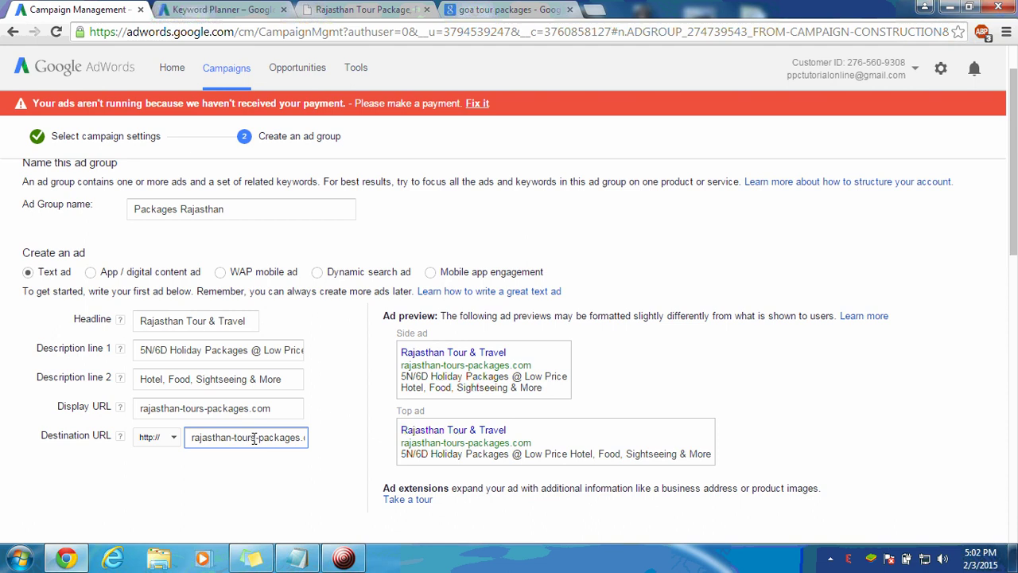
left_click(330, 405)
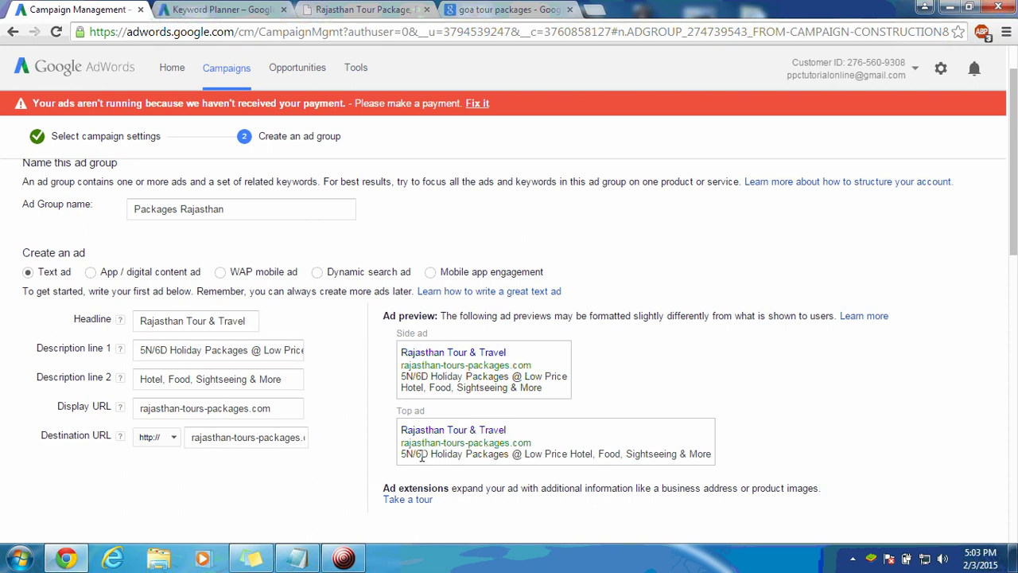
Try a closing period on description line 1, remove it, and test the headline link in the top ad preview
left_click_drag(403, 457, 718, 461)
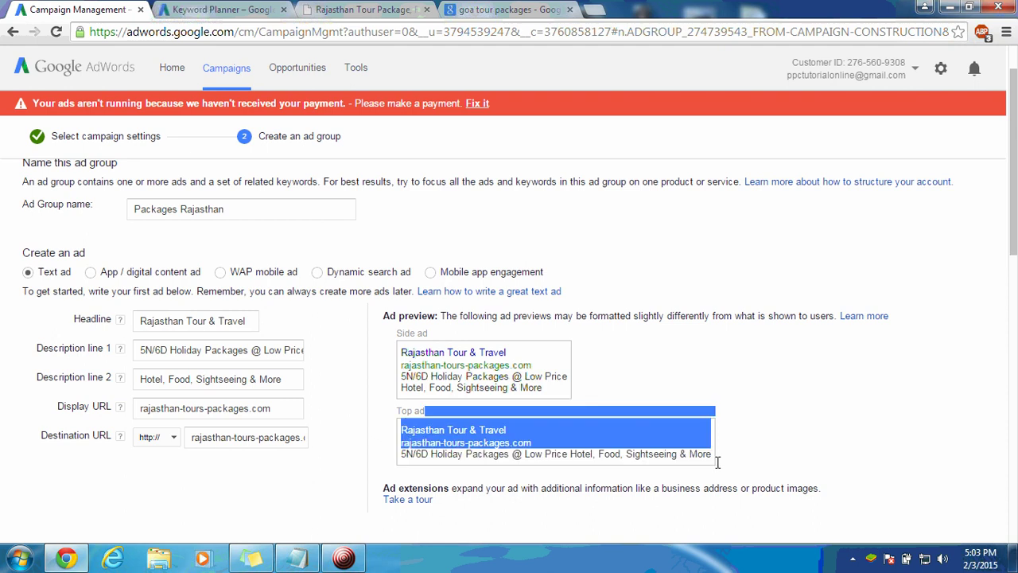
left_click(777, 441)
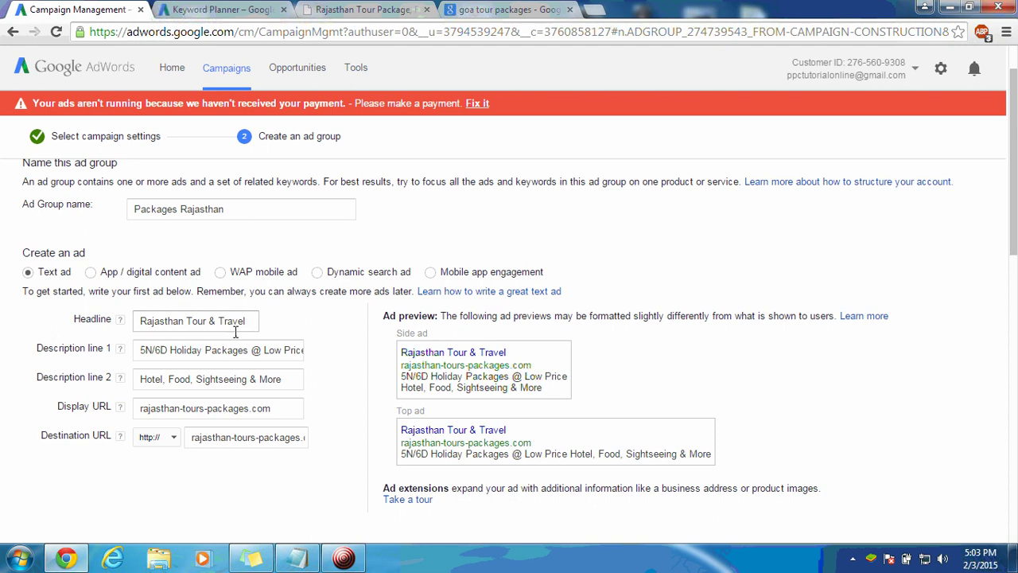
left_click(271, 350)
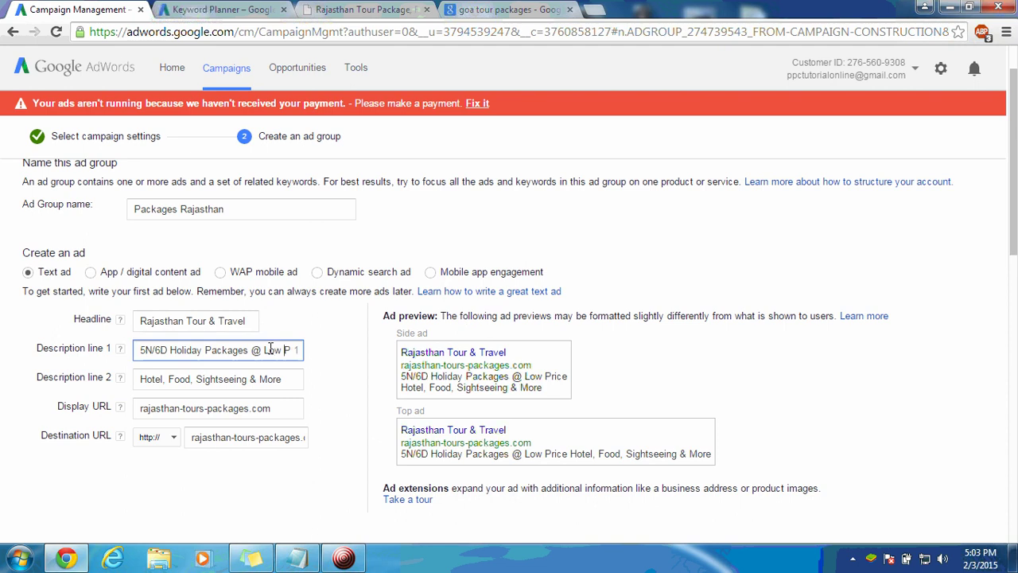
key("End")
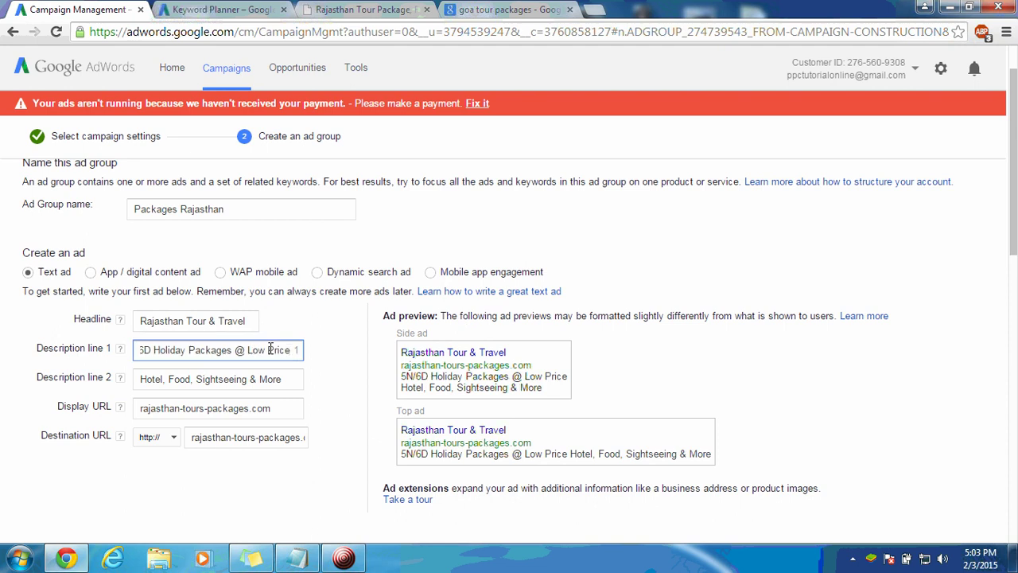
type(".")
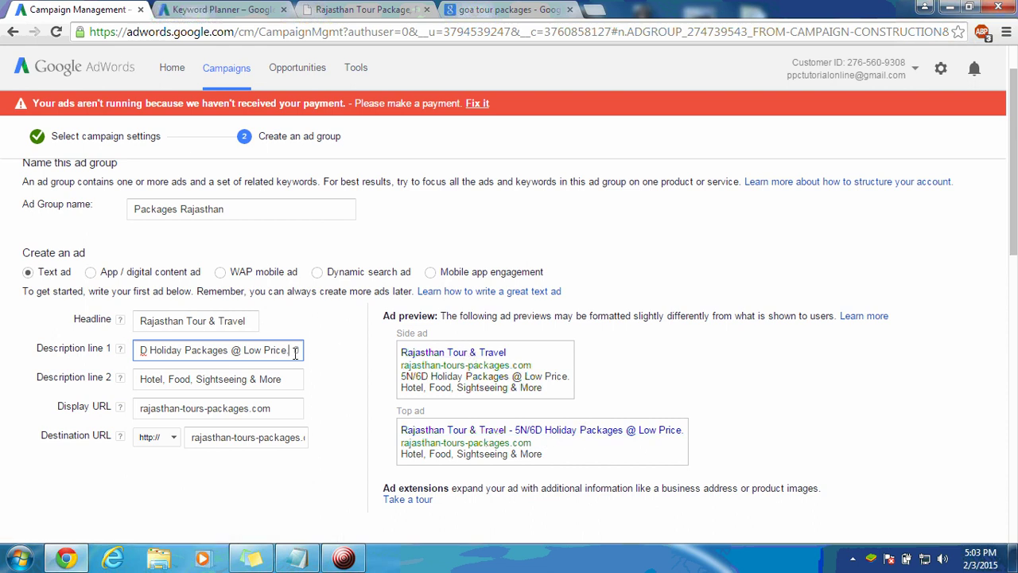
key("BackSpace")
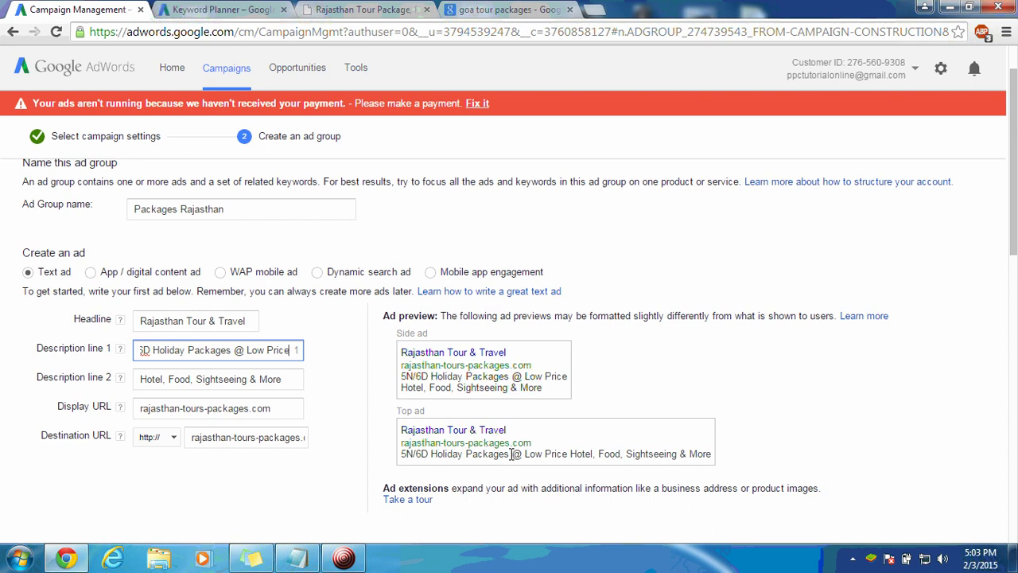
left_click(461, 434)
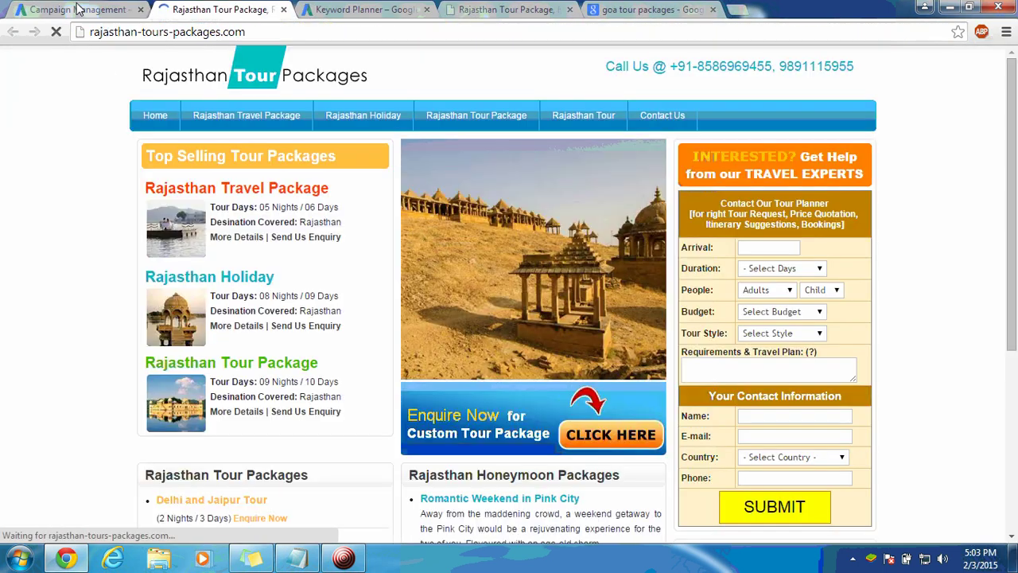
left_click(77, 9)
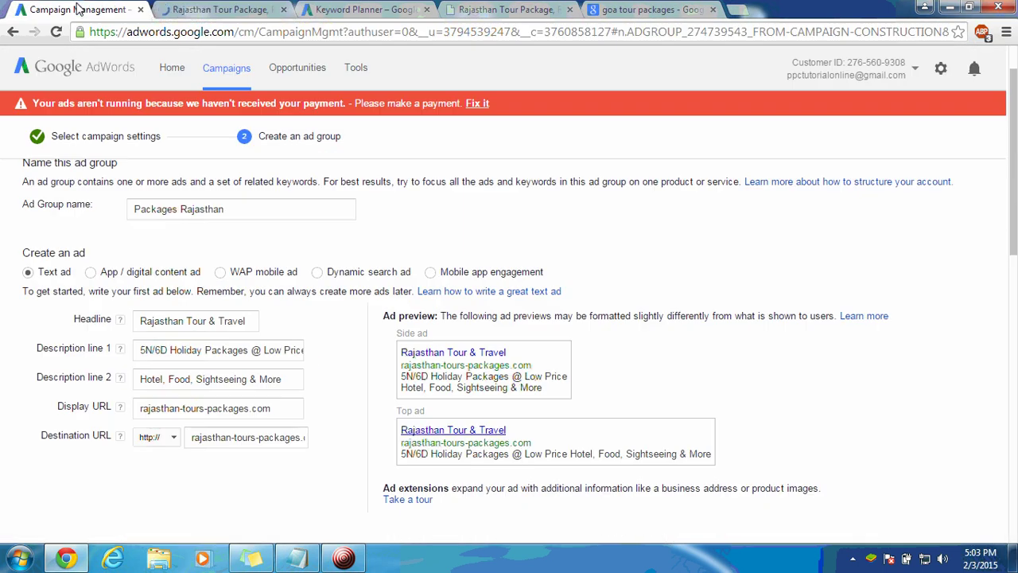
End description line 1 with a period and test the combined headline link in the top ad preview
left_click(280, 351)
key("End")
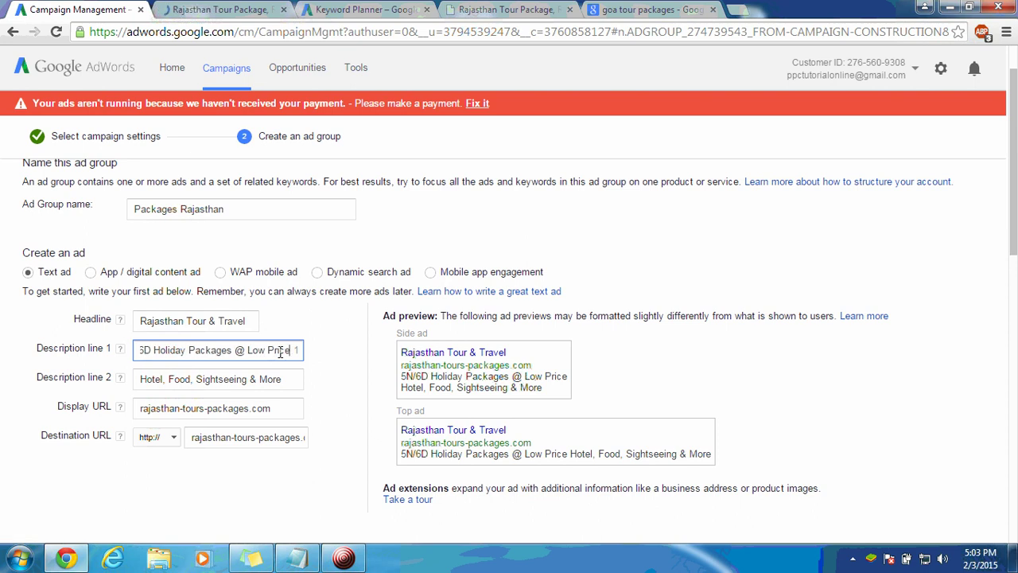
type(".com")
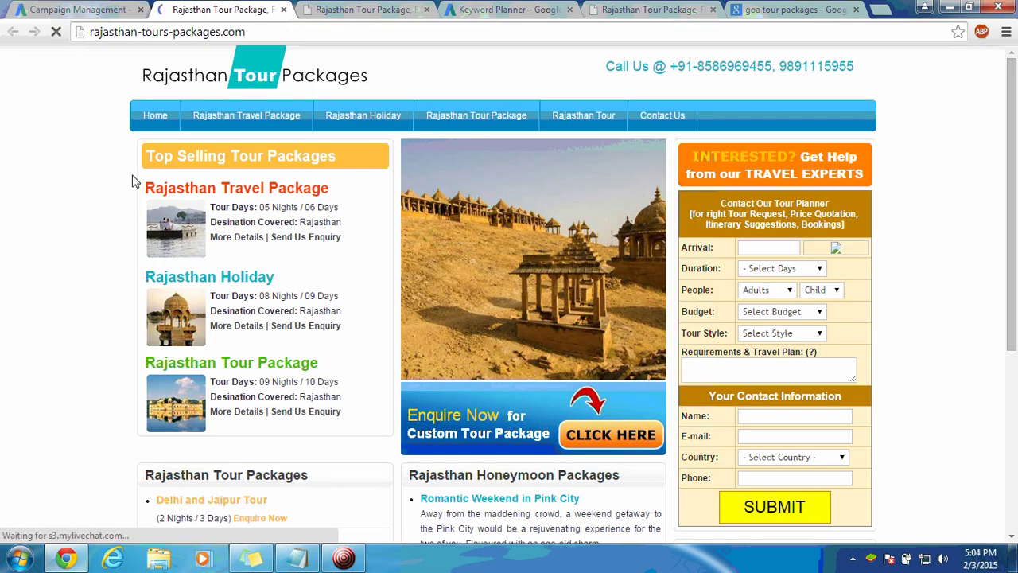
left_click(32, 10)
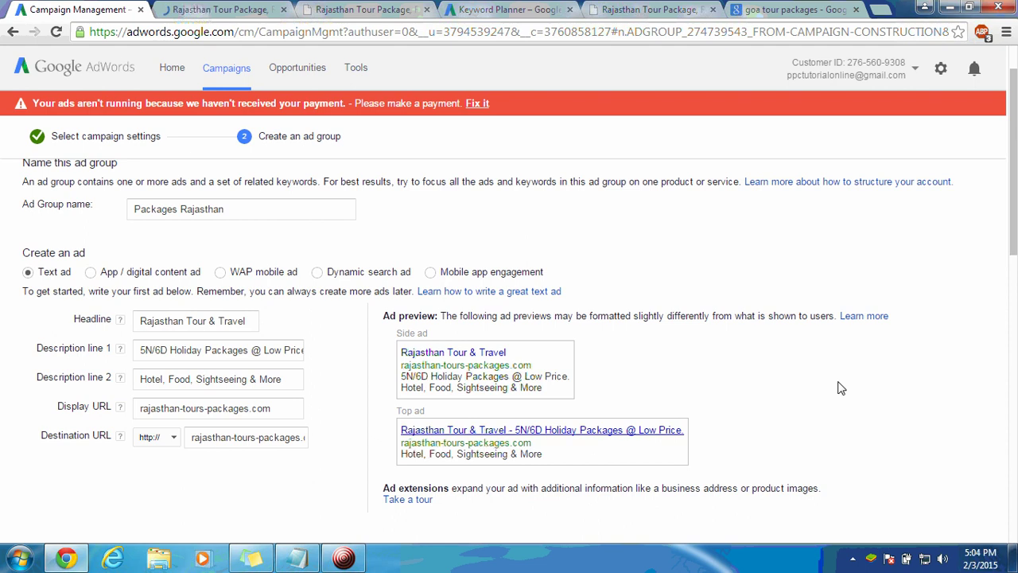
Save the "Packages Rajasthan" ad group with its text ad, keywords and default bid
scroll(840, 387, "down", 3)
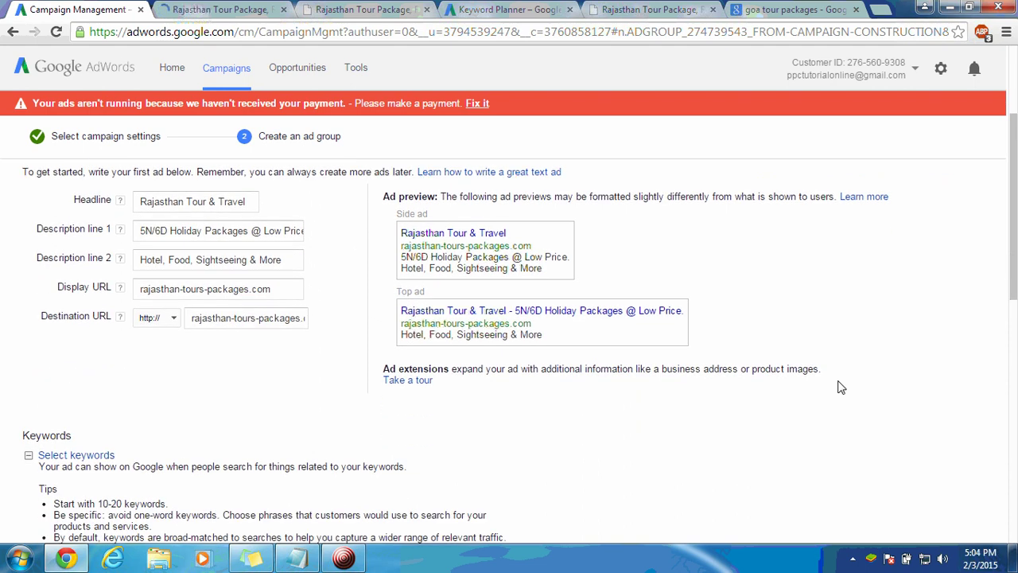
scroll(841, 388, "down", 6)
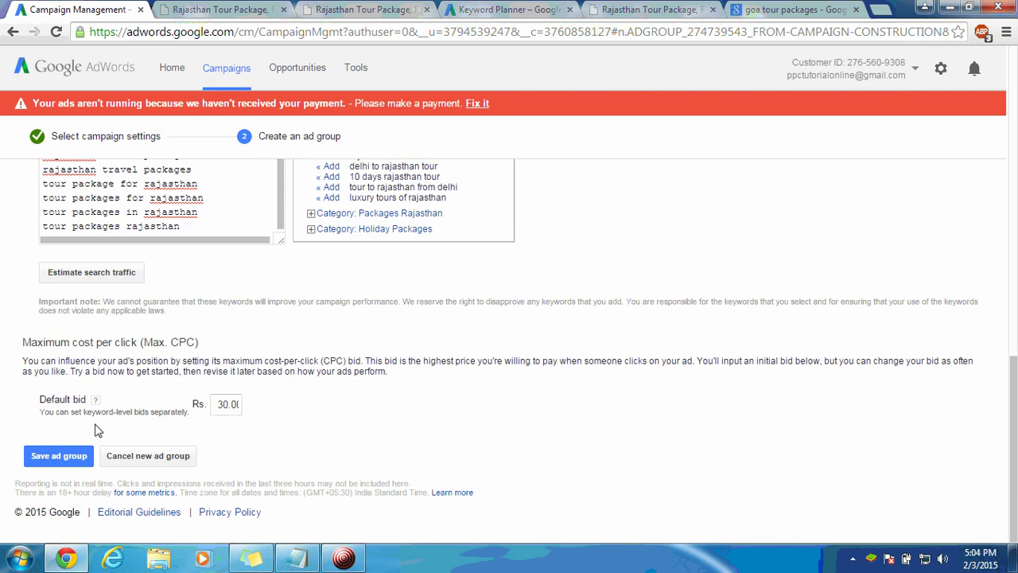
left_click(64, 457)
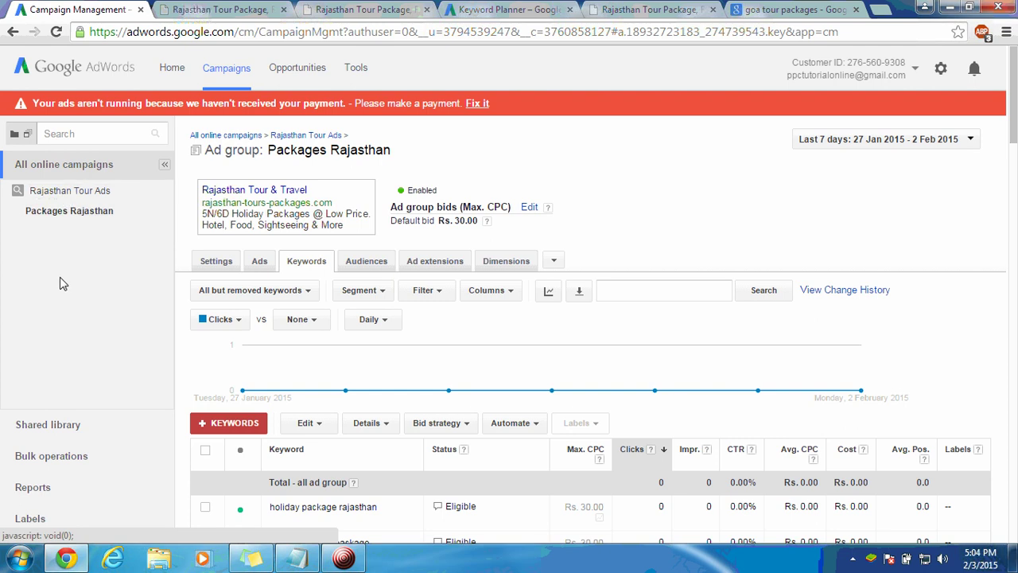
Start a second ad group in the Rajasthan Tour Ads campaign and look over its form
left_click(64, 193)
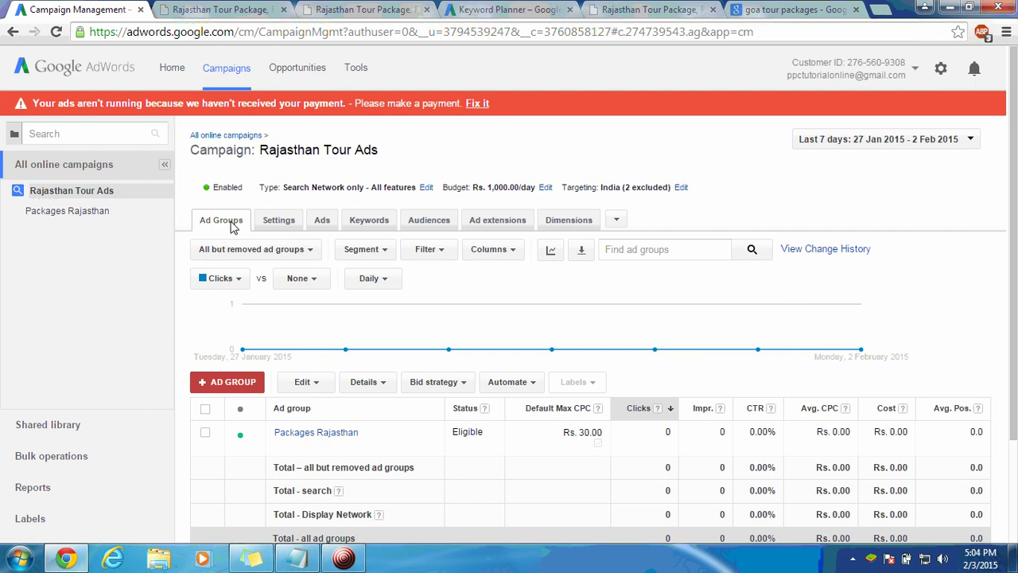
left_click(236, 384)
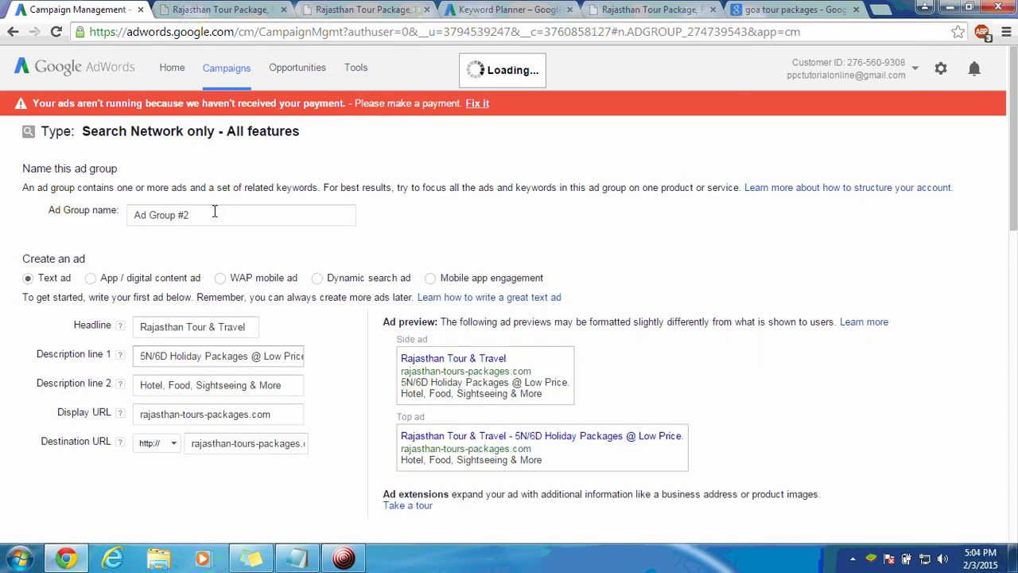
scroll(703, 251, "down", 5)
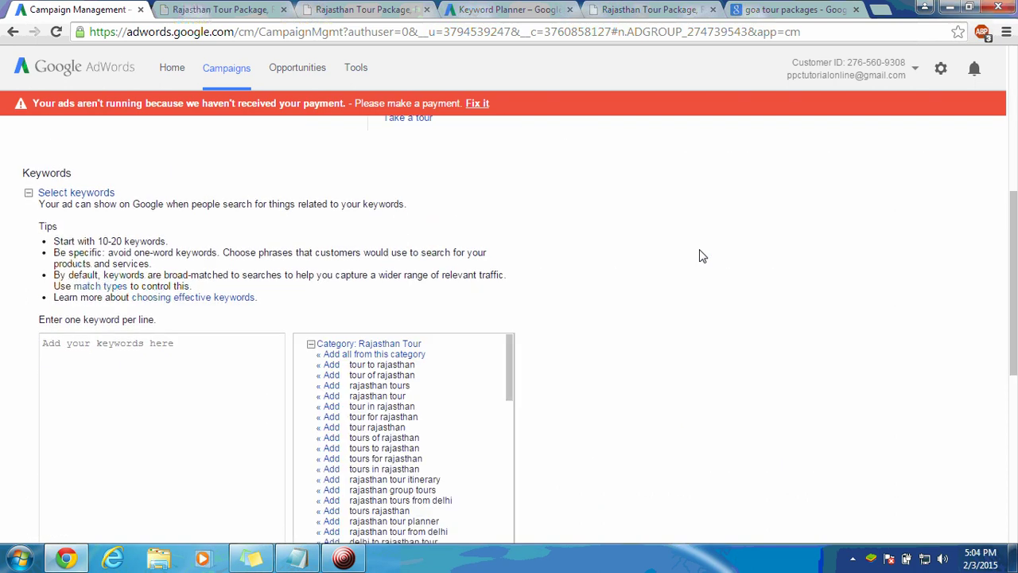
scroll(703, 256, "up", 5)
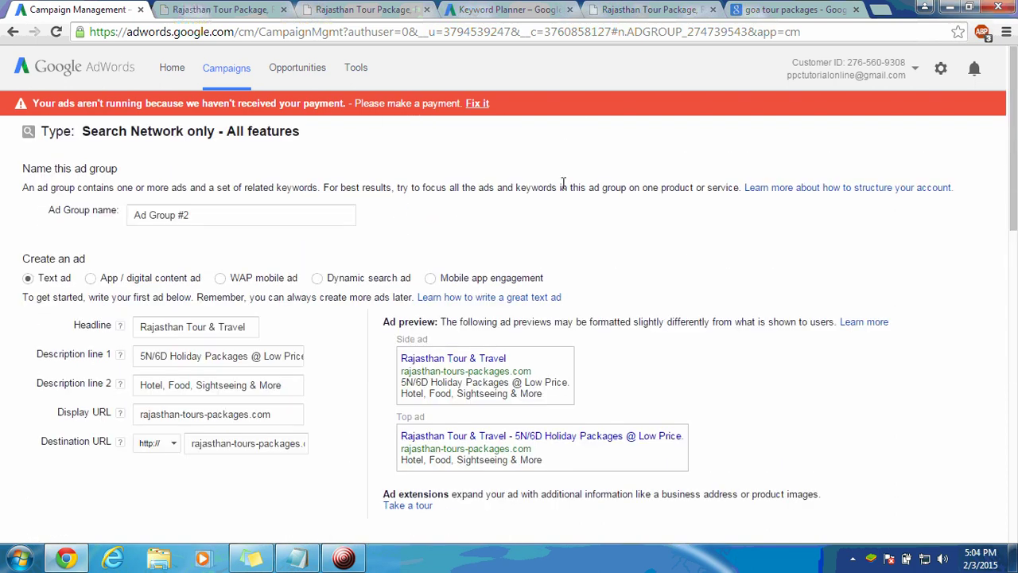
In Keyword Planner, close the copied keywords dialog and remove the "Packages Rajasthan" ad group from the plan
left_click(238, 6)
left_click(386, 6)
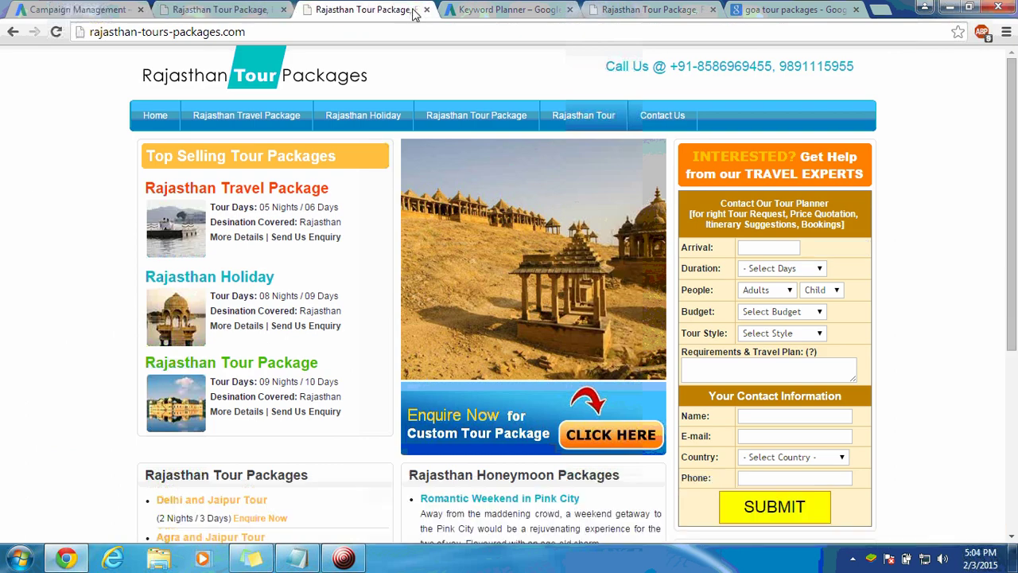
left_click(501, 10)
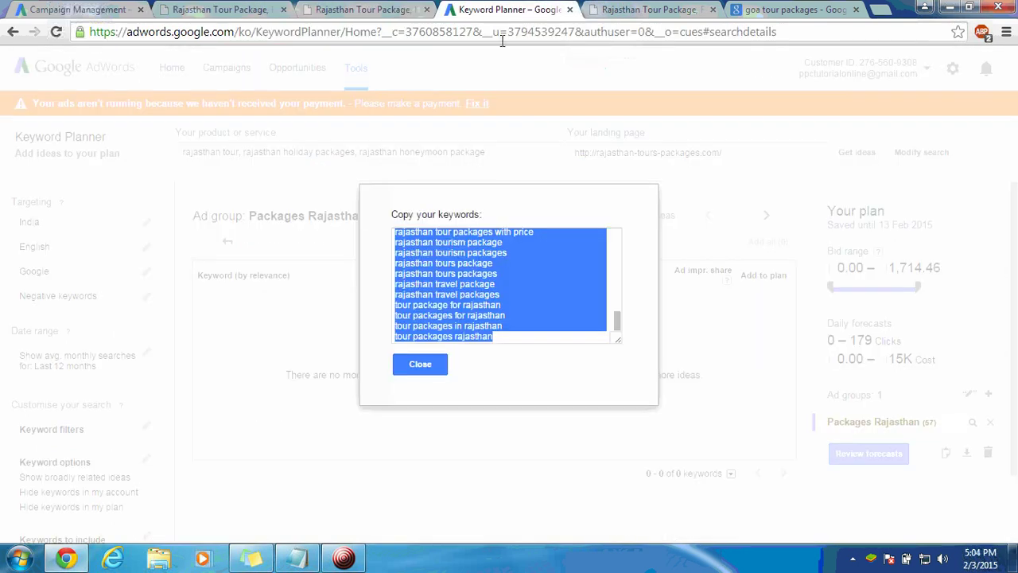
left_click(420, 365)
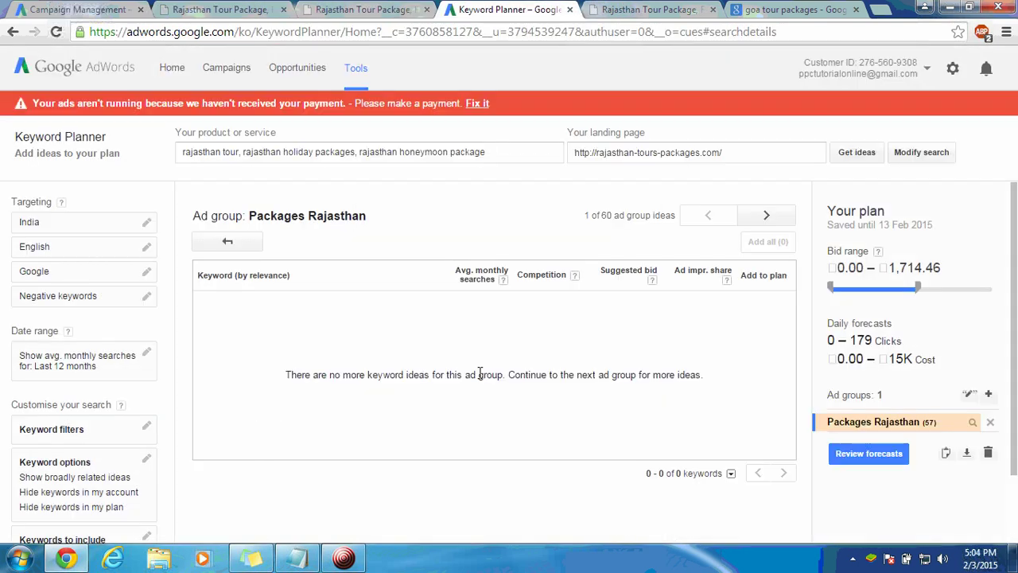
left_click(990, 424)
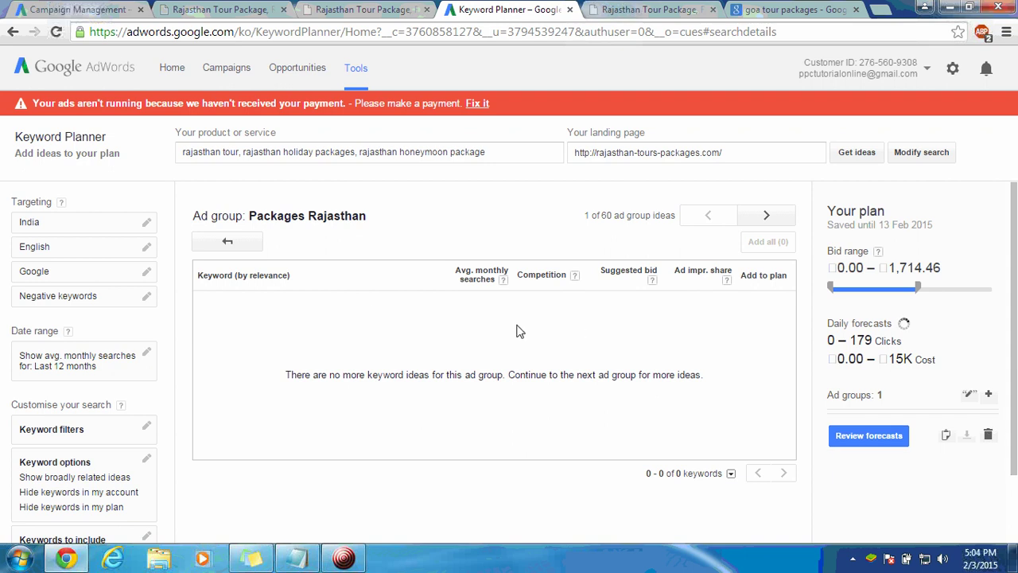
Return to the ad group ideas list and open the "Rajasthan Honeymoon" idea
left_click(227, 241)
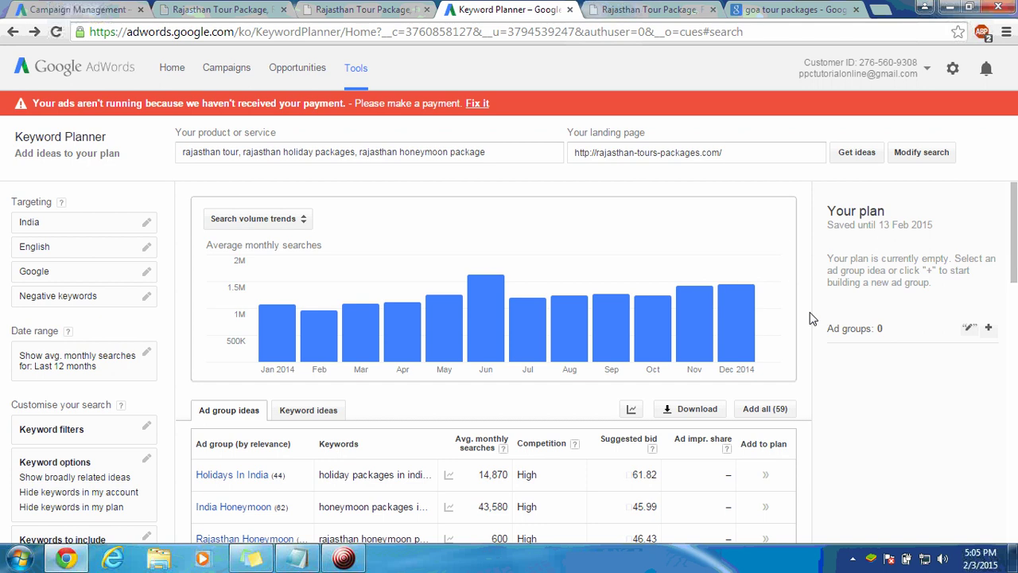
scroll(807, 316, "down", 3)
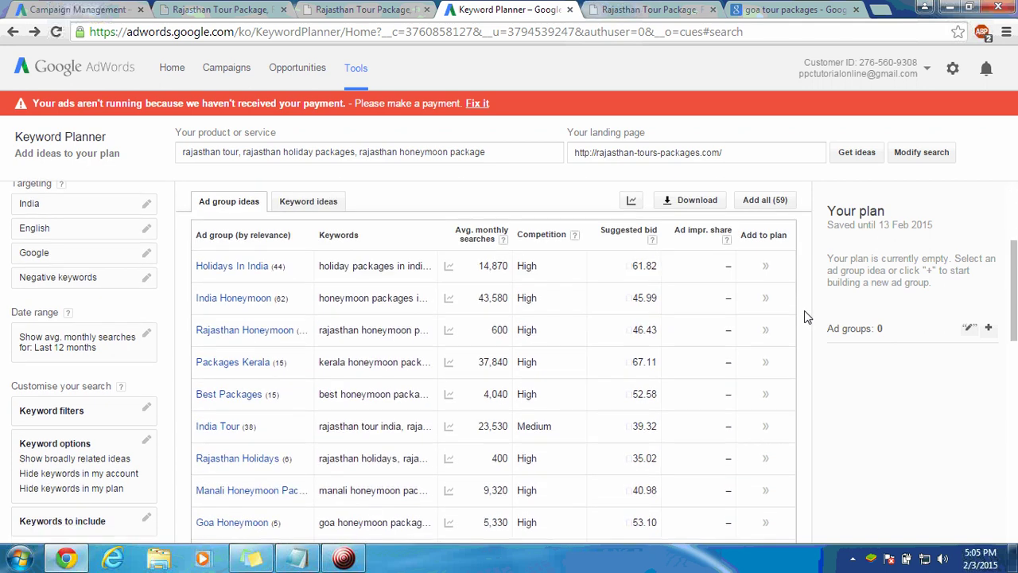
left_click(241, 339)
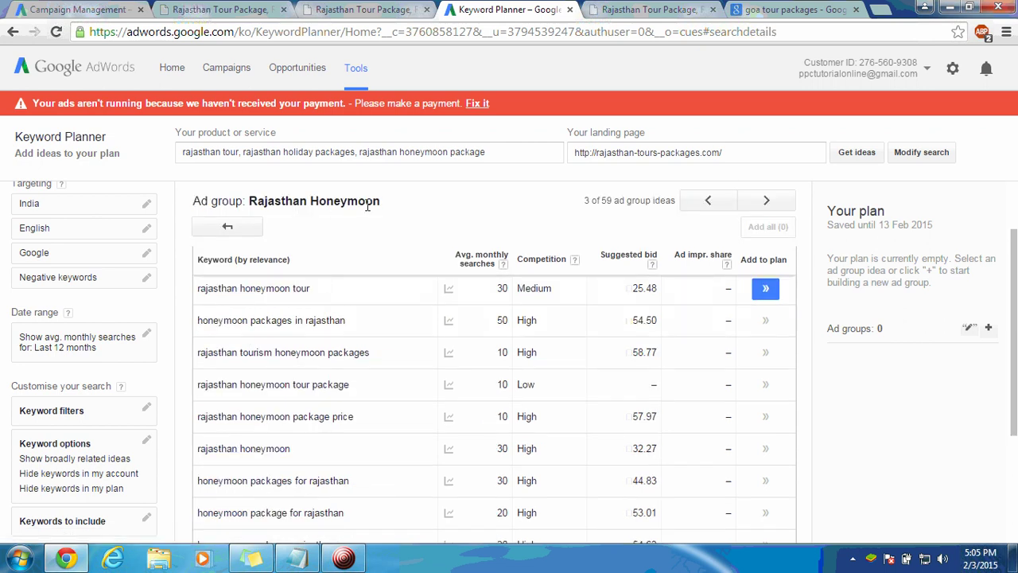
Copy the "Rajasthan Honeymoon" ad group name from Keyword Planner and use it as the name of the new AdWords ad group
mouse_move(384, 207)
left_mouse_down()
mouse_move(249, 201)
mouse_move(381, 202)
left_mouse_up()
key("ctrl+c")
left_click(257, 199)
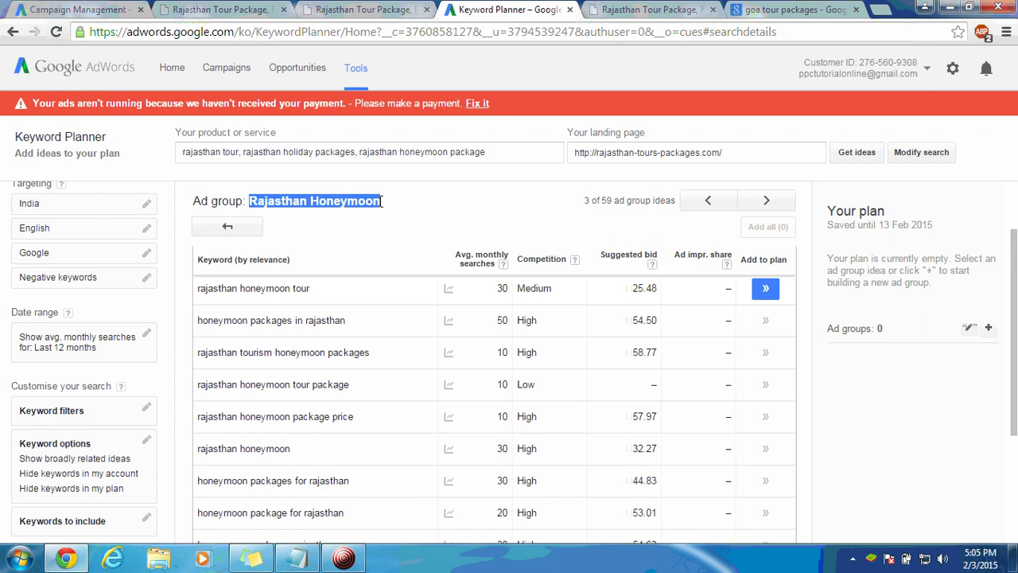
left_click(85, 9)
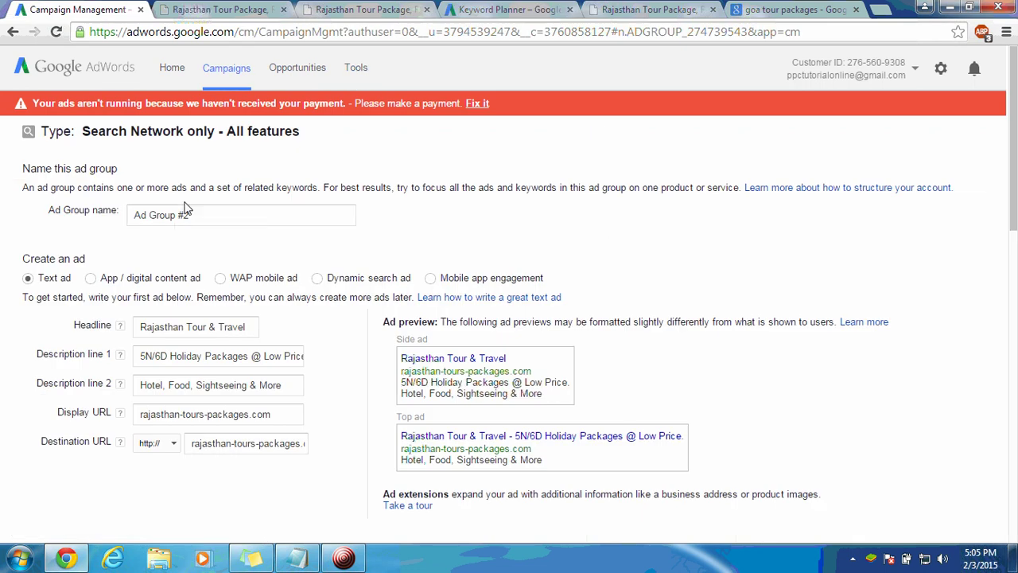
left_click(196, 215)
key("ctrl+a")
key("ctrl+v")
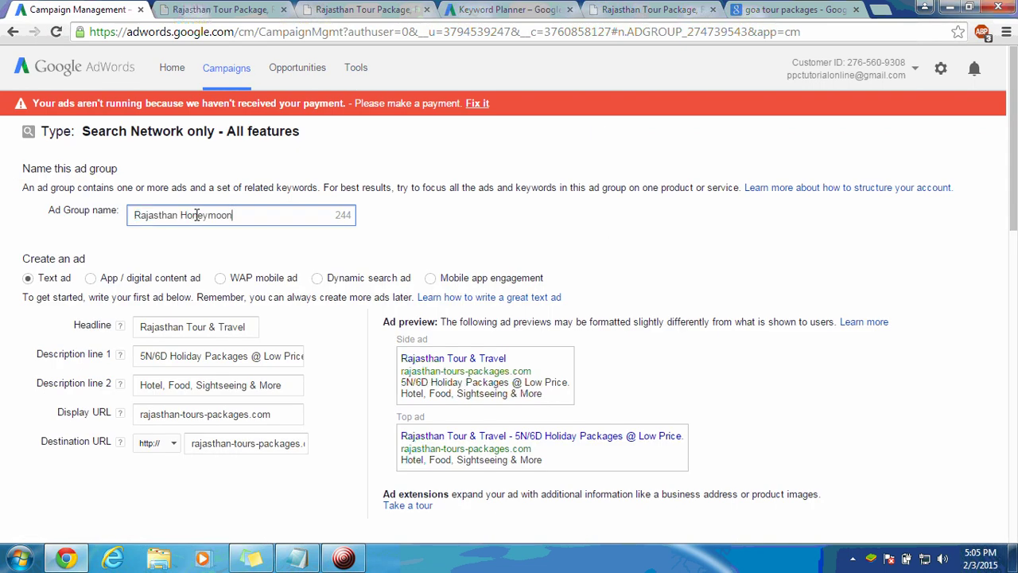
In Keyword Planner, add the Rajasthan Honeymoon keyword ideas one by one to the plan and copy the plan's keywords
left_click(505, 9)
left_click(765, 289)
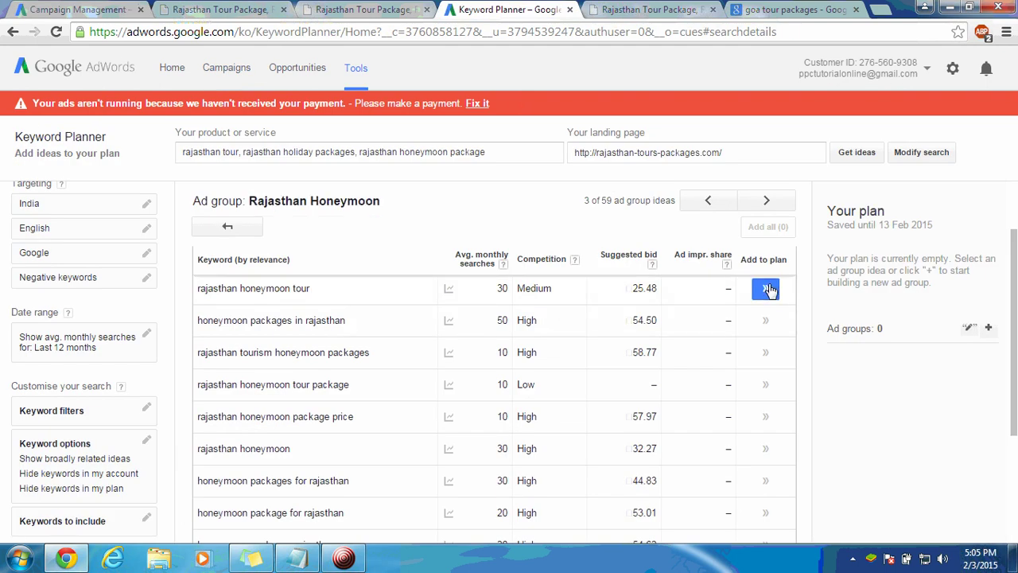
left_click(766, 289)
left_click(766, 289)
left_click(766, 288)
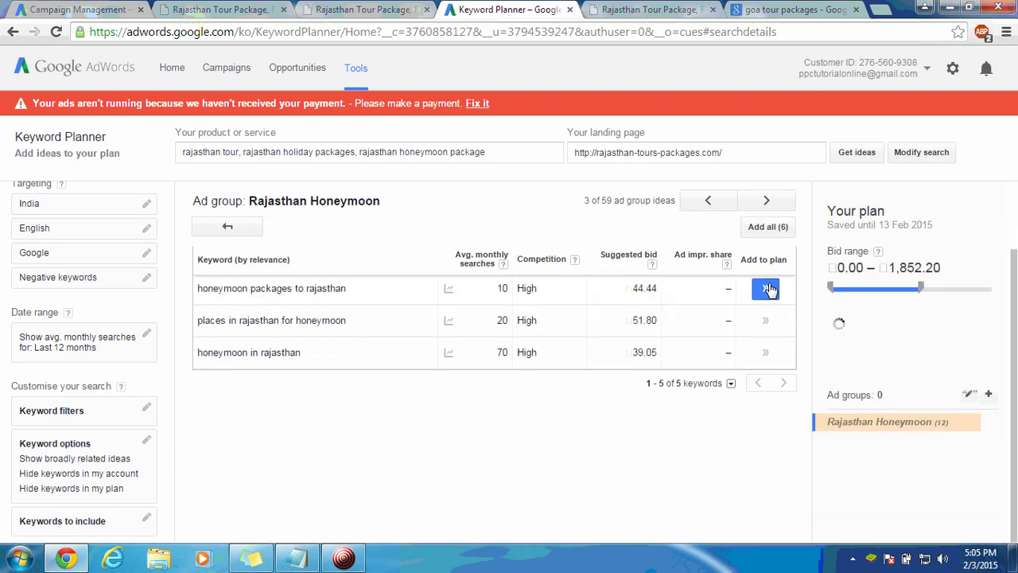
left_click(766, 289)
left_click(766, 289)
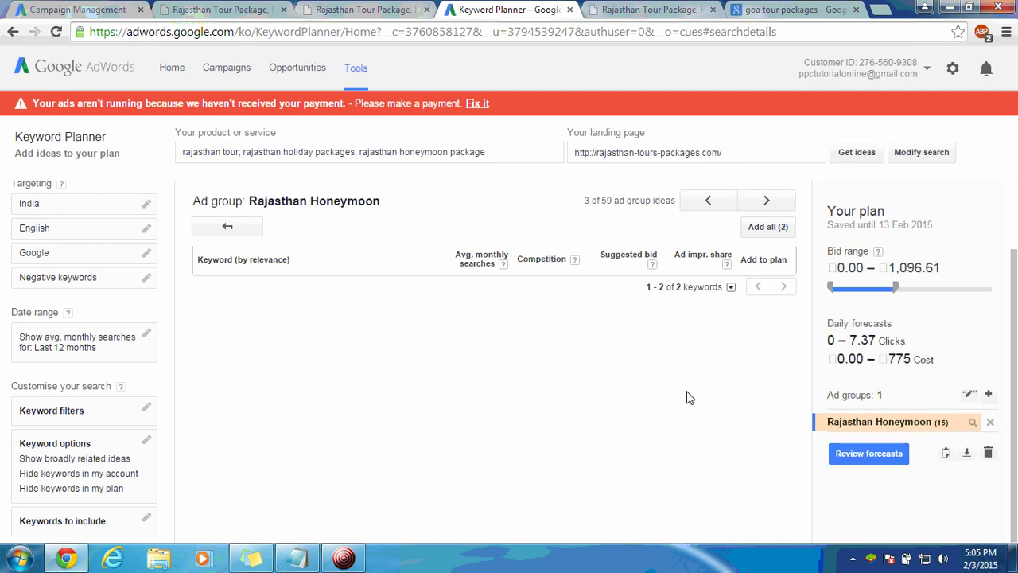
left_click(945, 453)
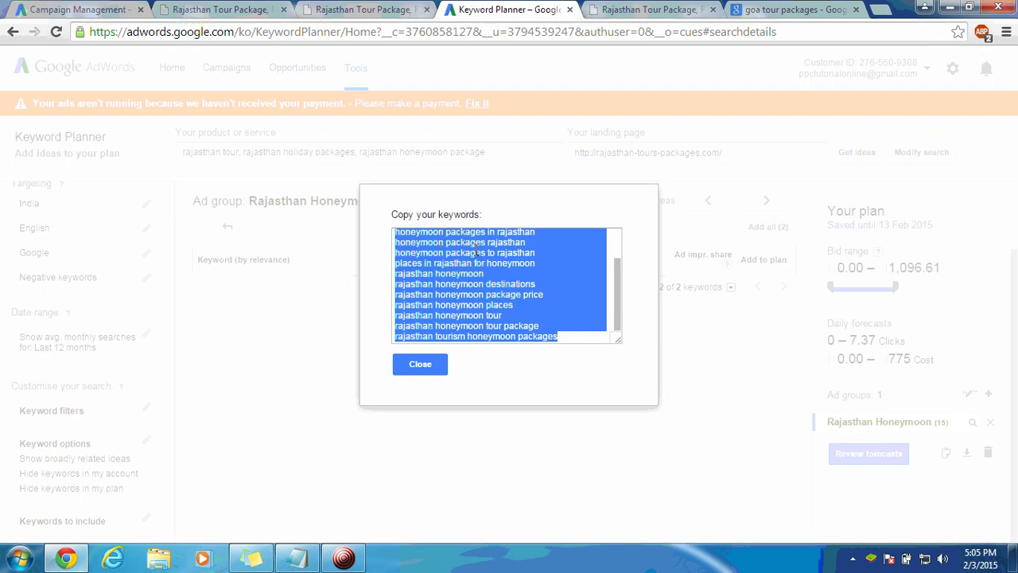
Paste the copied honeymoon keywords, from "honeymoon in rajasthan" to "rajasthan tourism honeymoon packages", into the new ad group's keyword list
left_click(92, 9)
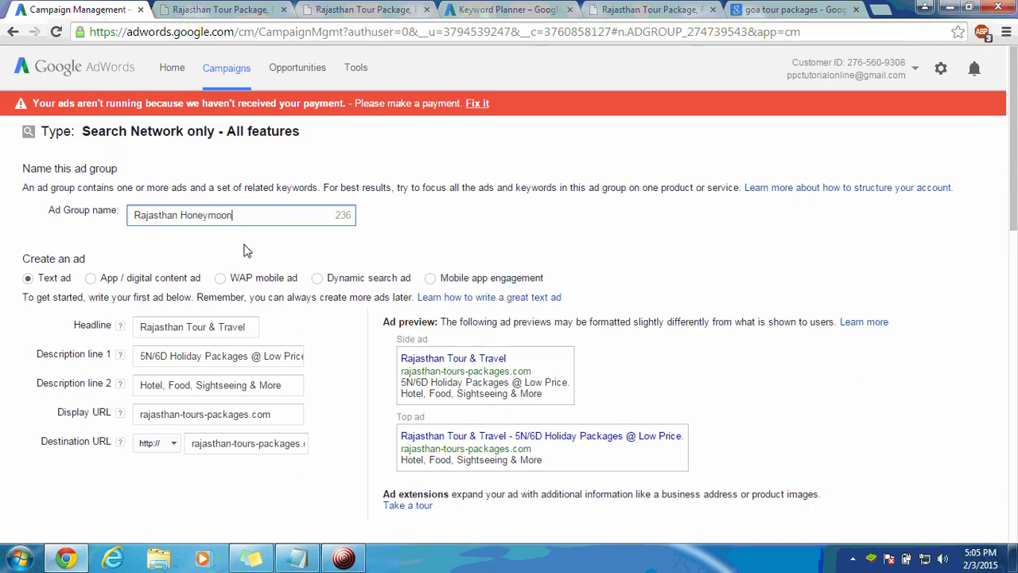
left_click(340, 357)
scroll(340, 357, "down", 6)
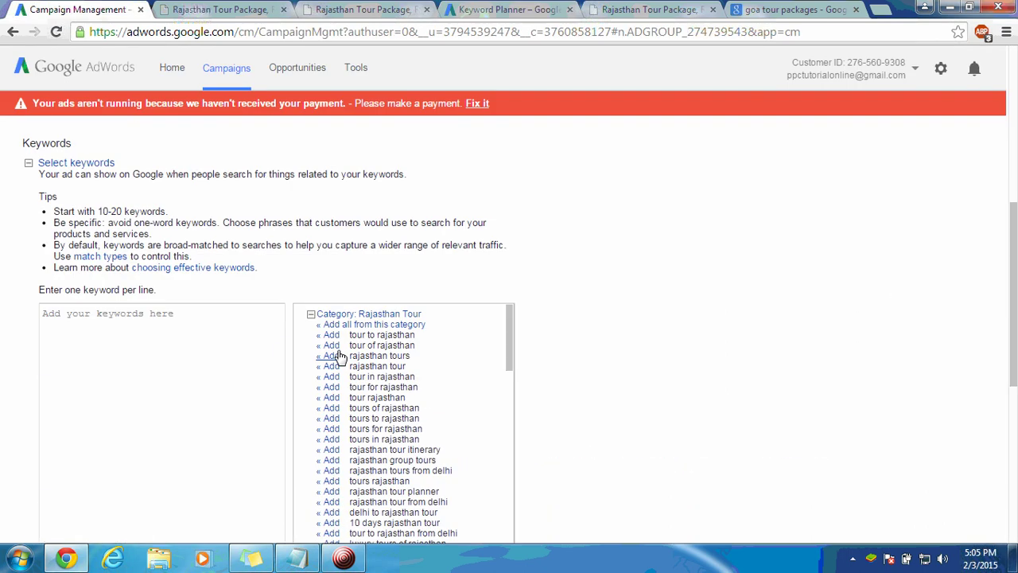
left_click(159, 340)
type("honeymoon in rajasthan honeymoon package for rajasthan honeymoon package in rajasthan honeymoon packages for rajasthan honeymoon packages in rajasthan honeymoon packages rajasthan honeymoon packages to rajasthan places in rajasthan for honeymoon rajasthan honeymoon rajasthan honeymoon destinations rajasthan honeymoon package price rajasthan honeymoon places rajasthan honeymoon tour rajasthan honeymoon tour package rajasthan tourism honeymoon packages")
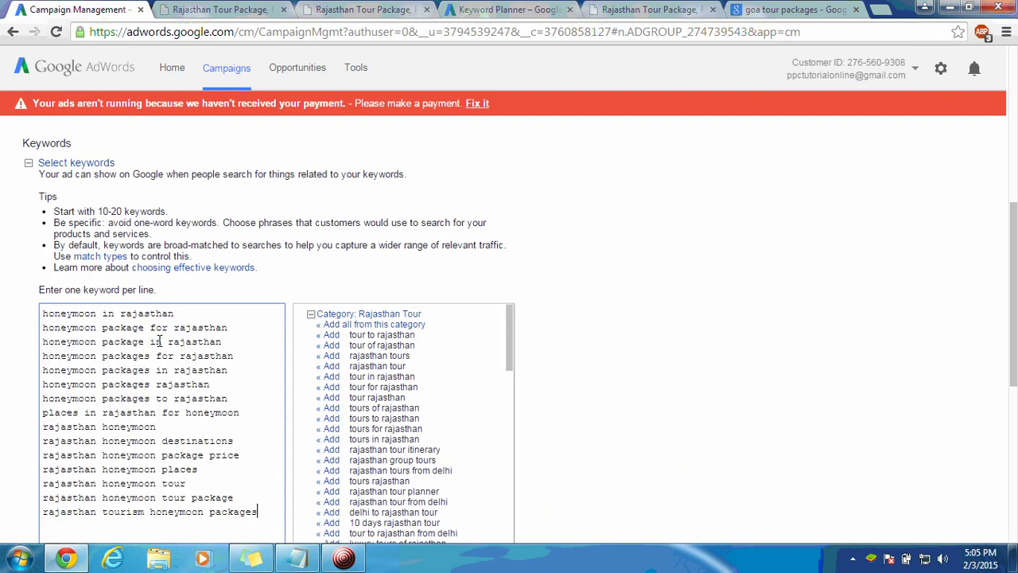
left_click(706, 320)
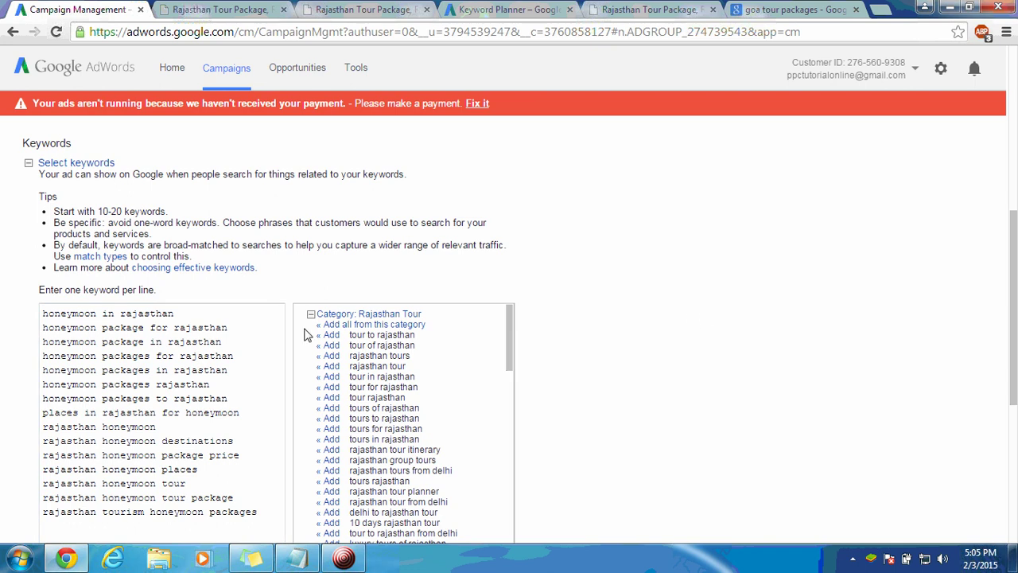
left_click(70, 319)
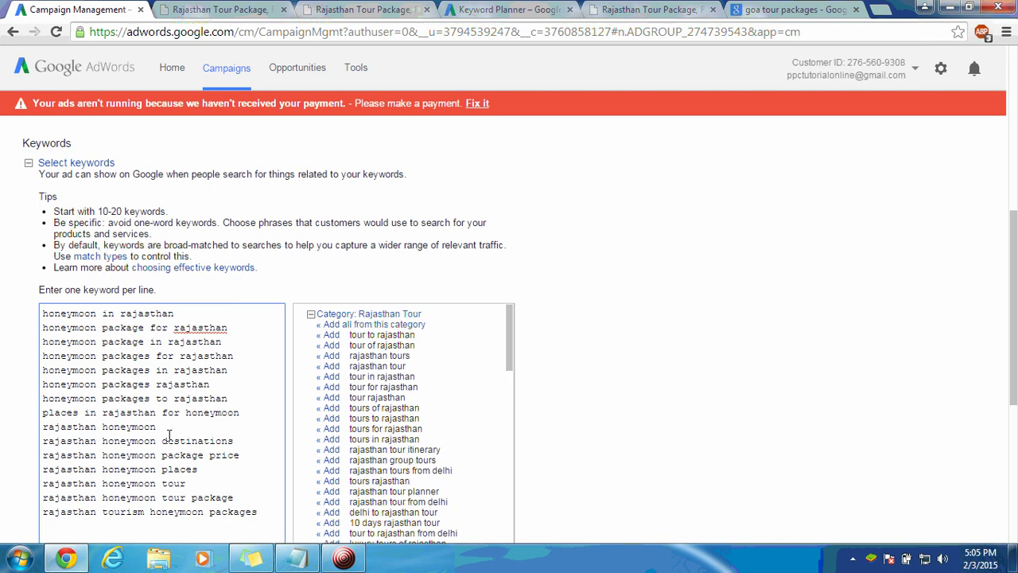
Change the text ad's headline to "Rajasthan Honeymoon Tour"
scroll(656, 288, "up", 3)
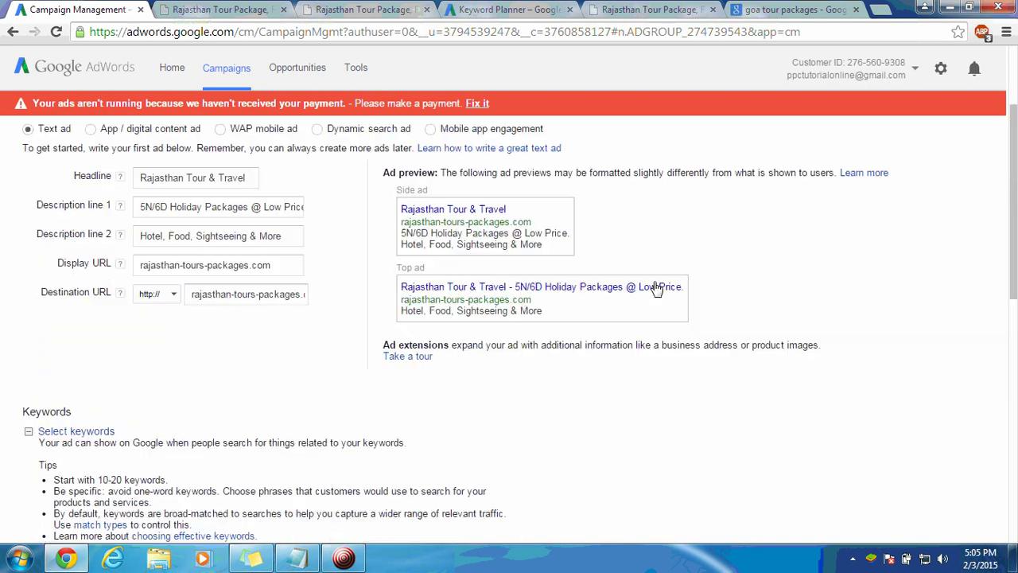
scroll(656, 288, "up", 2)
left_click(243, 331)
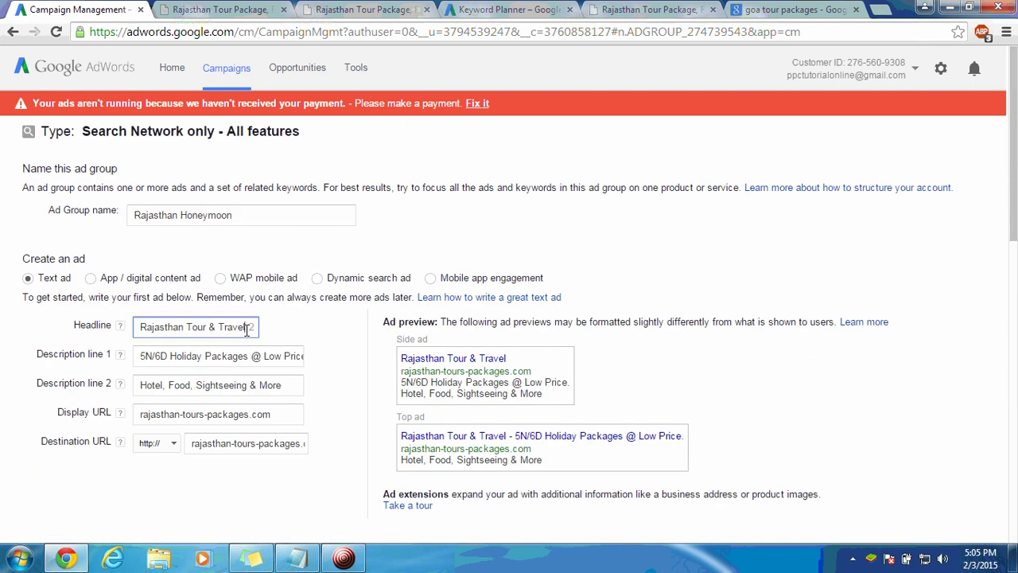
key("BackSpace")
key("BackSpace")
key("BackSpace")
key("BackSpace")
key("BackSpace")
key("BackSpace")
key("BackSpace")
key("BackSpace")
key("BackSpace")
key("BackSpace")
key("BackSpace")
key("BackSpace")
key("BackSpace")
key("BackSpace")
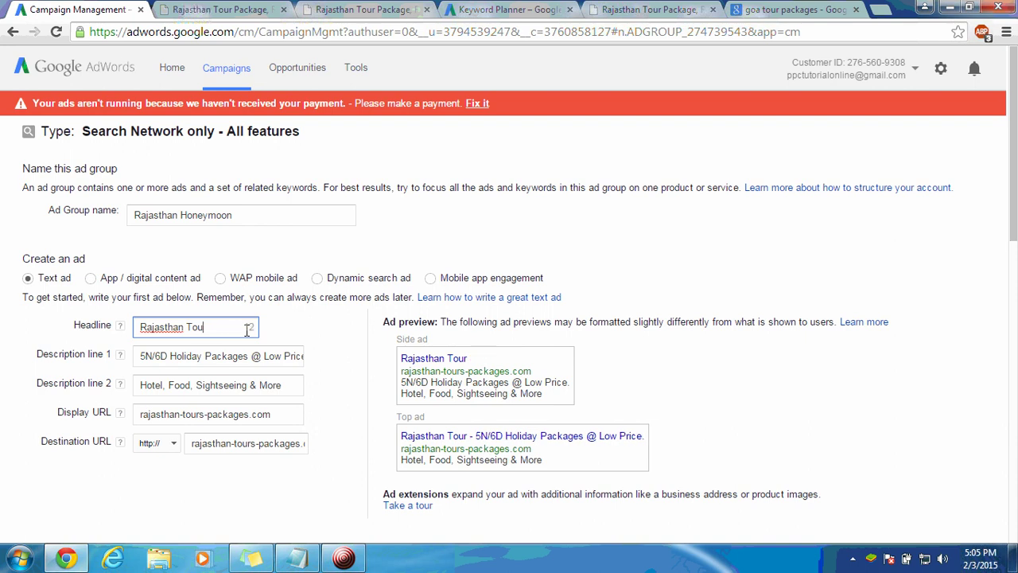
type("H")
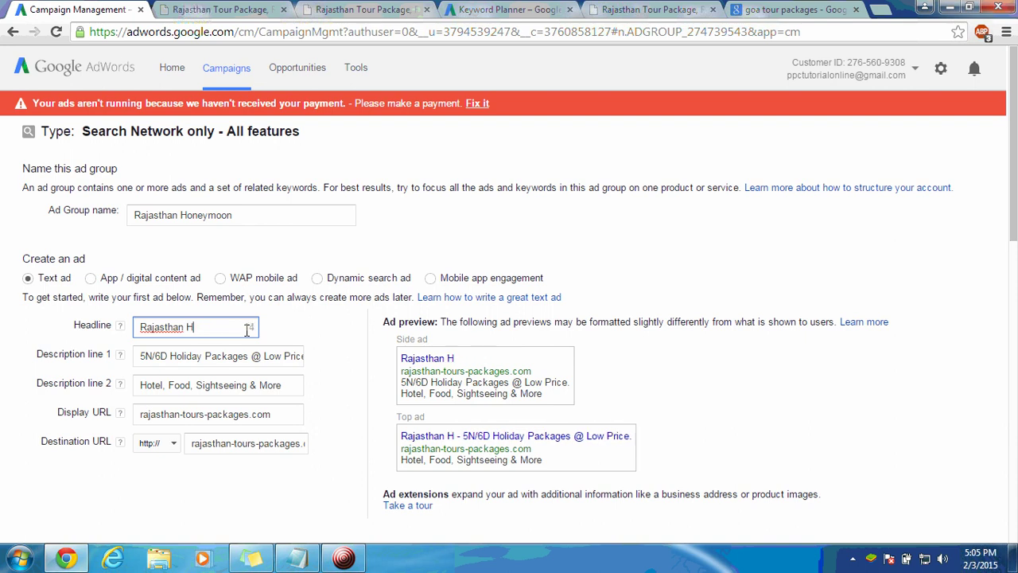
type("oney")
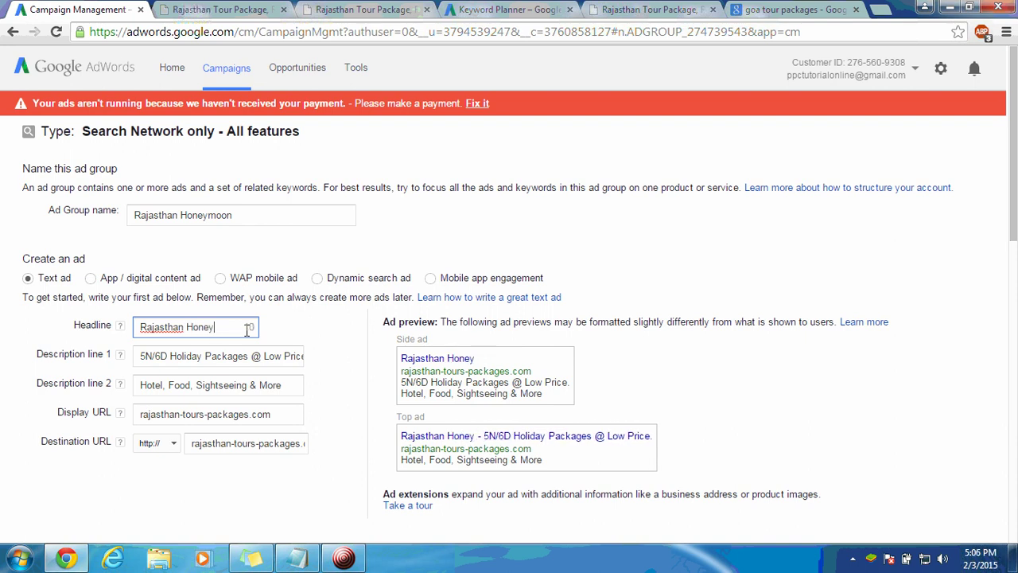
type("moon")
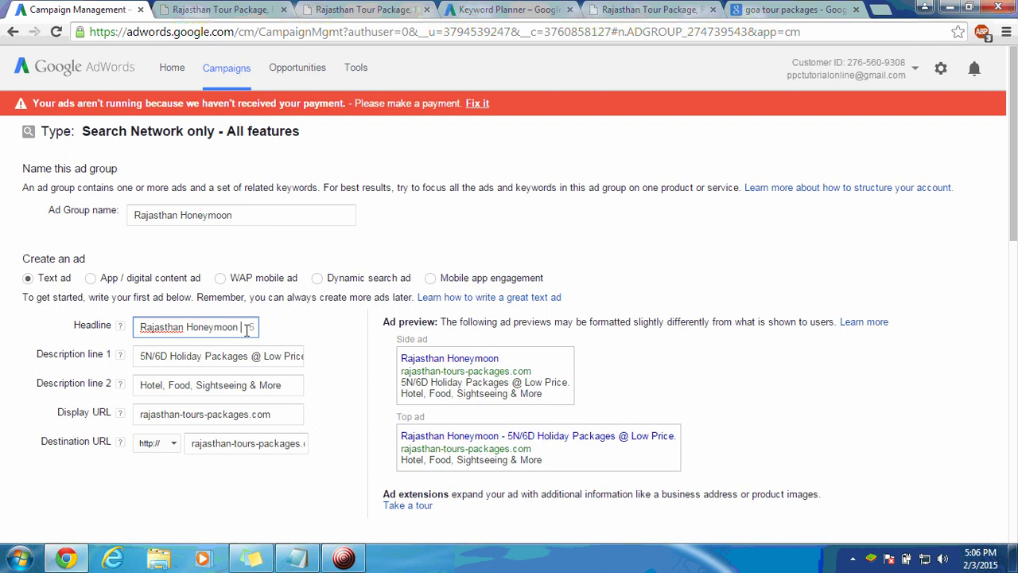
type(" Tour")
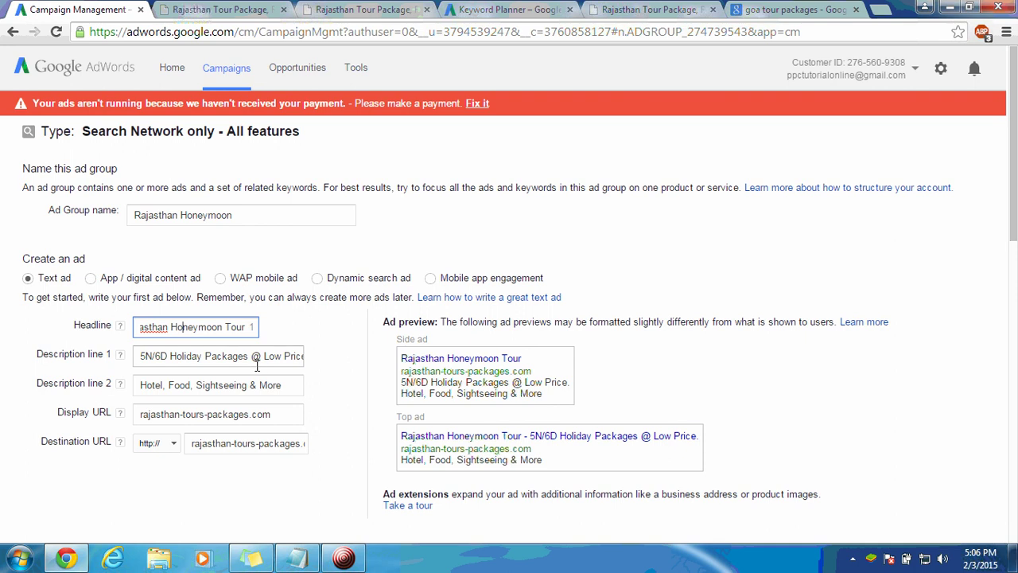
Check the ad's description and URLs, then set the default bid to Rs. 30 and save the Rajasthan Honeymoon ad group
left_click(233, 358)
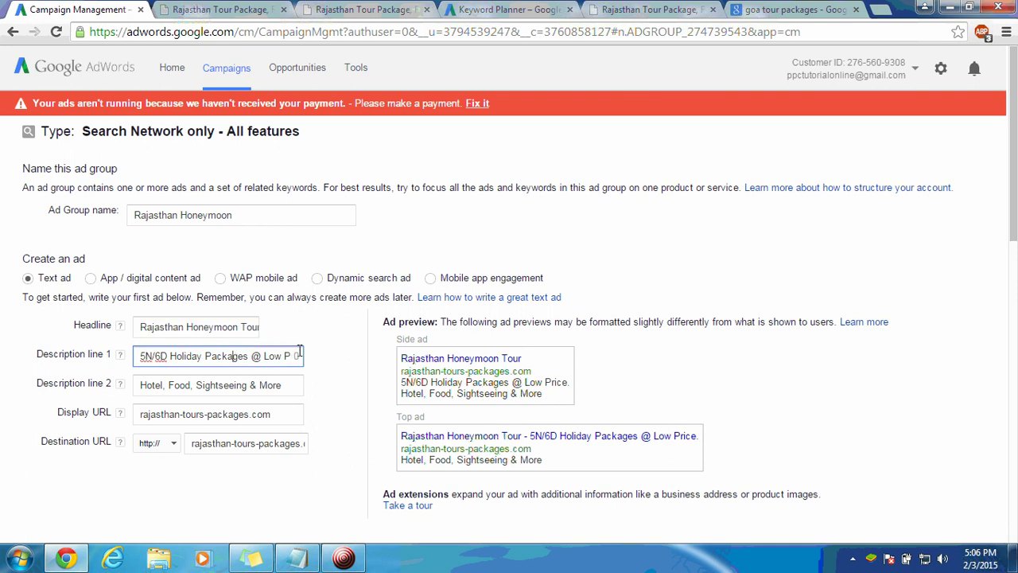
left_click(346, 355)
scroll(346, 354, "down", 2)
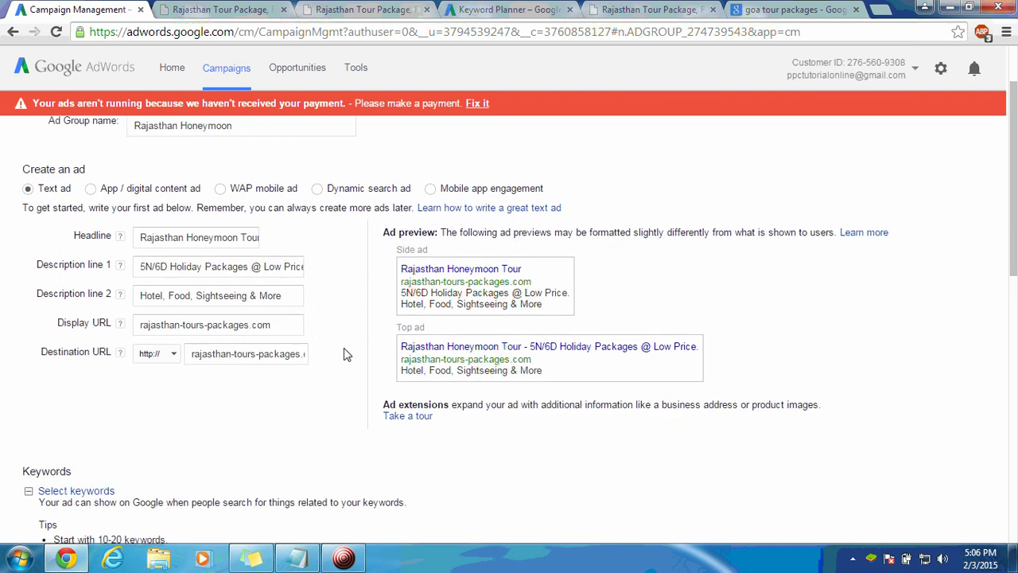
left_click(241, 354)
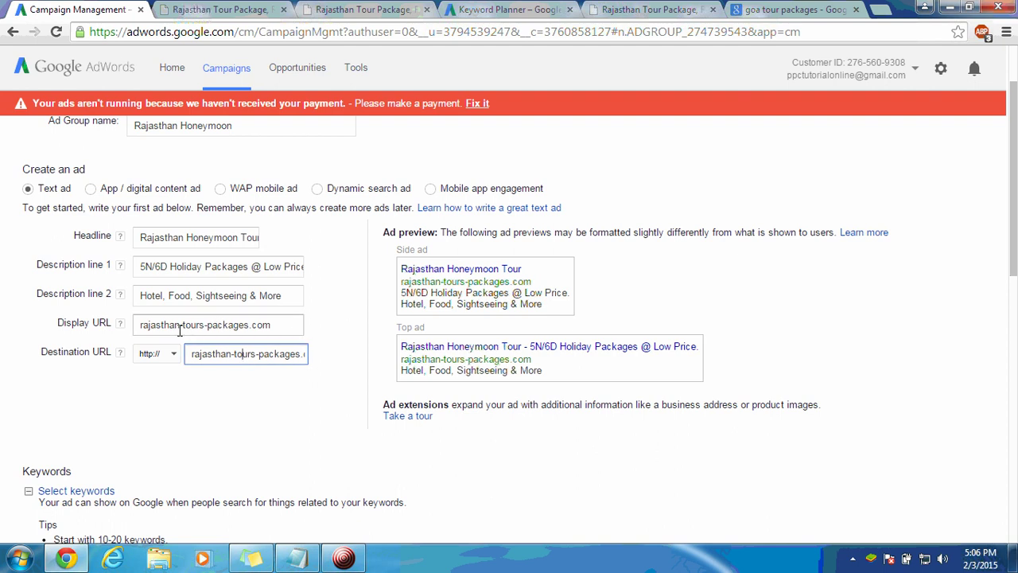
left_click(307, 405)
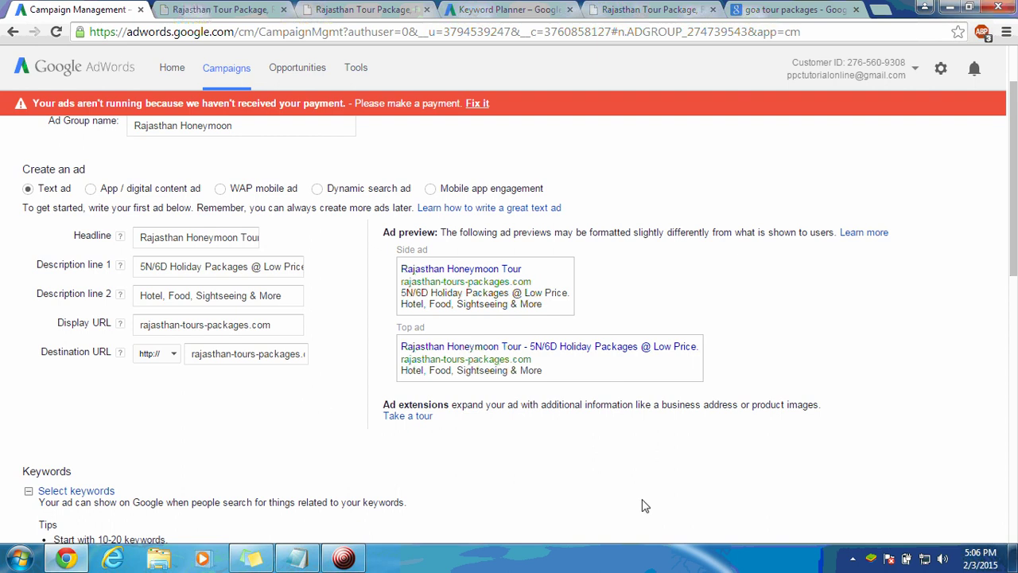
scroll(644, 506, "down", 8)
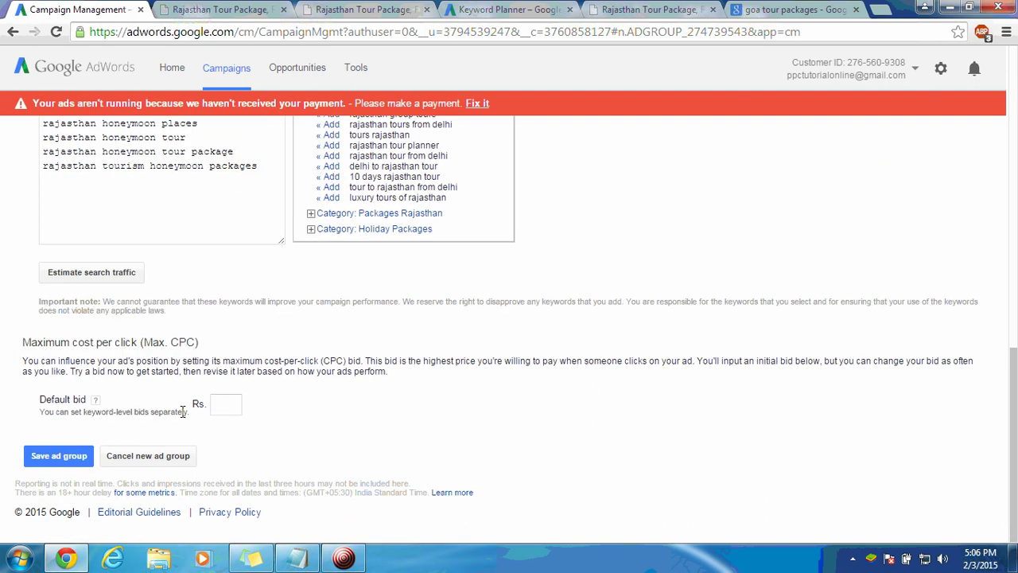
left_click(222, 405)
left_click(59, 464)
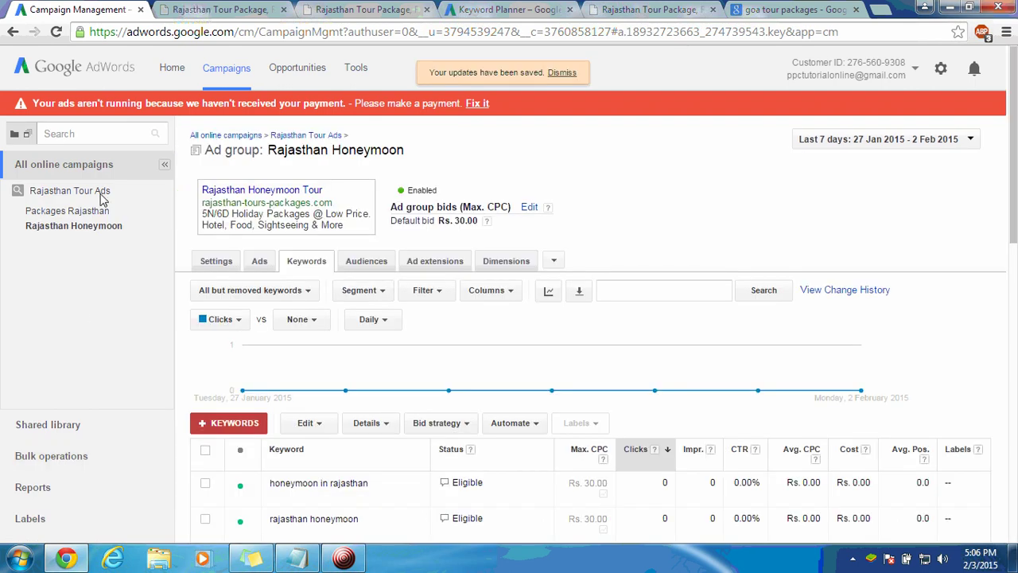
left_click(67, 228)
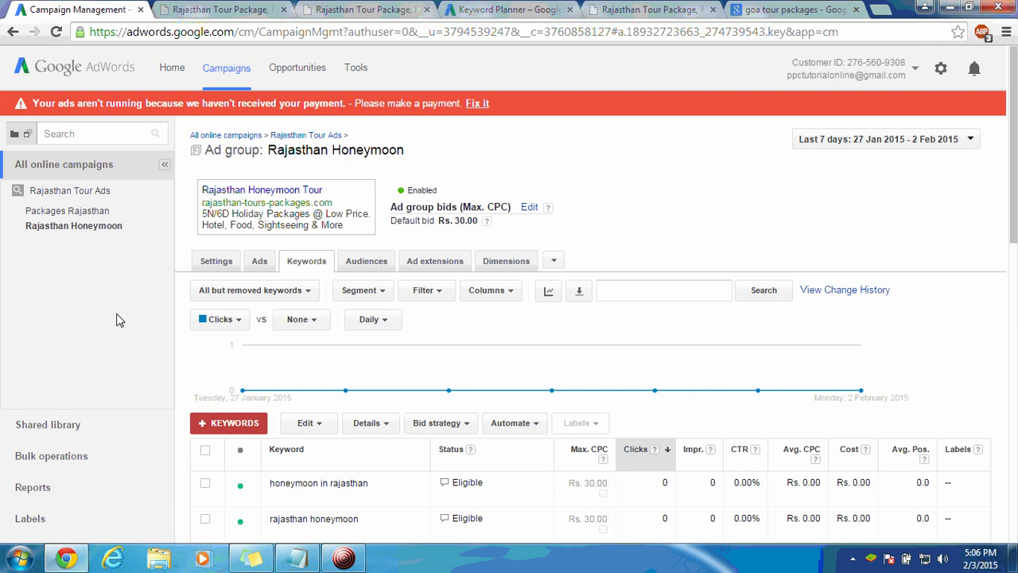
Close the copied keywords dialog in Keyword Planner, view the tour packages website and return to the Rajasthan Honeymoon ad group
left_click(509, 9)
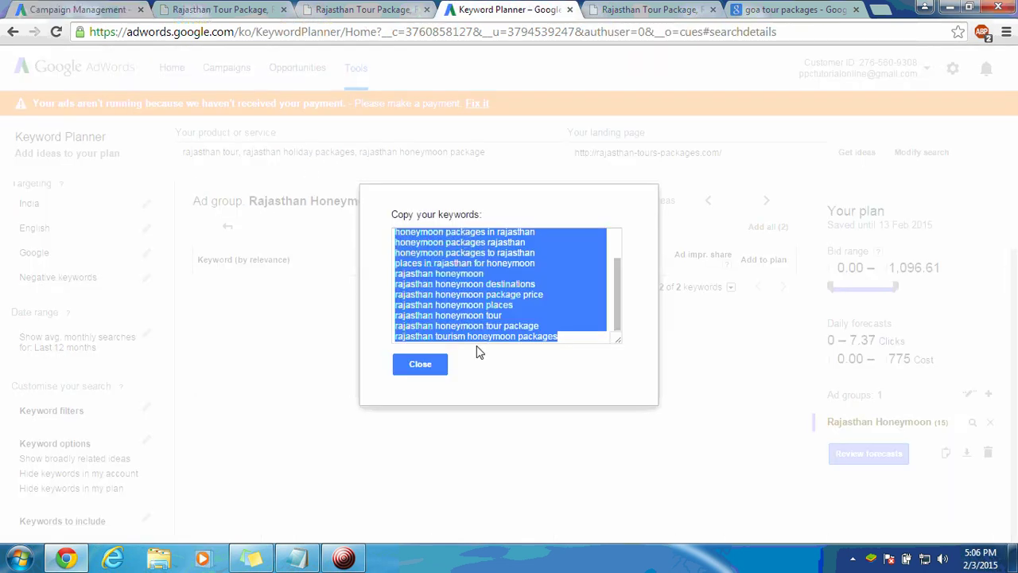
left_click(421, 367)
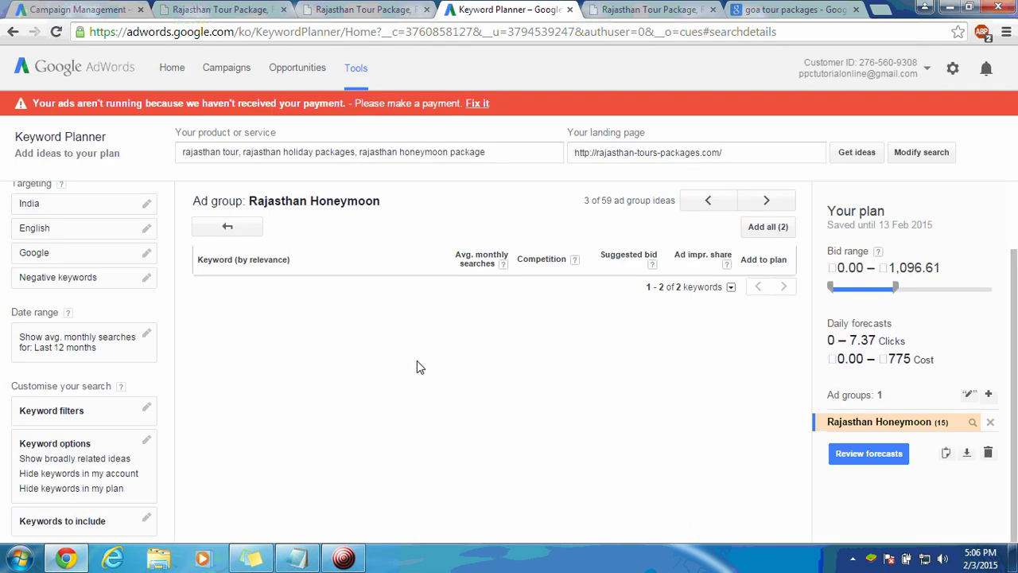
left_click(249, 12)
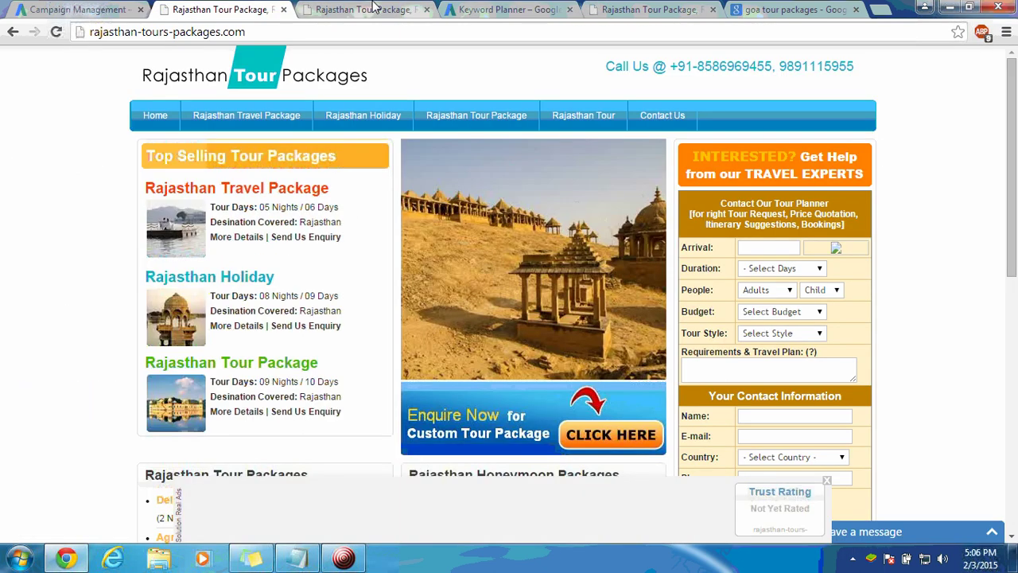
left_click(84, 9)
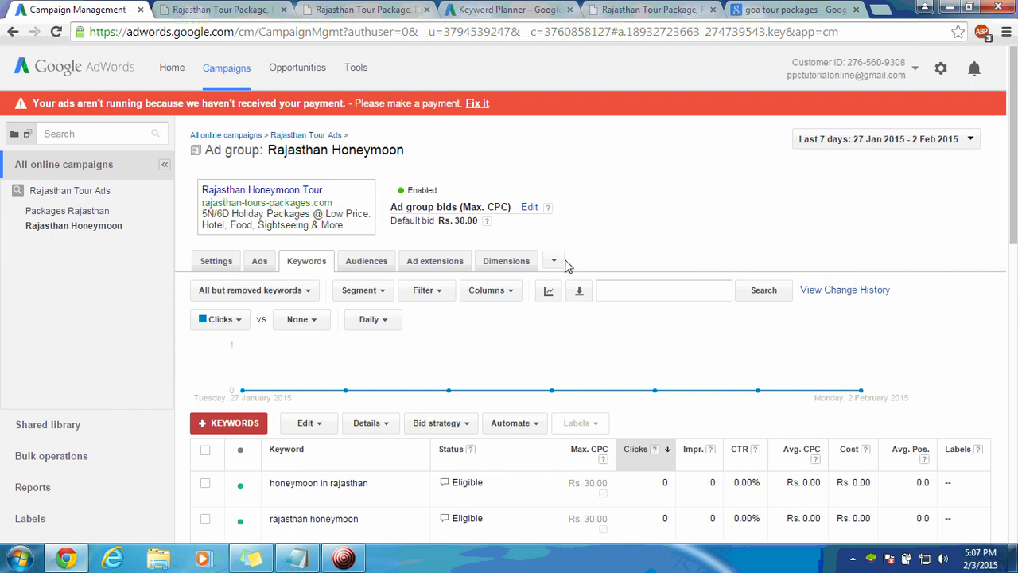
left_click(343, 560)
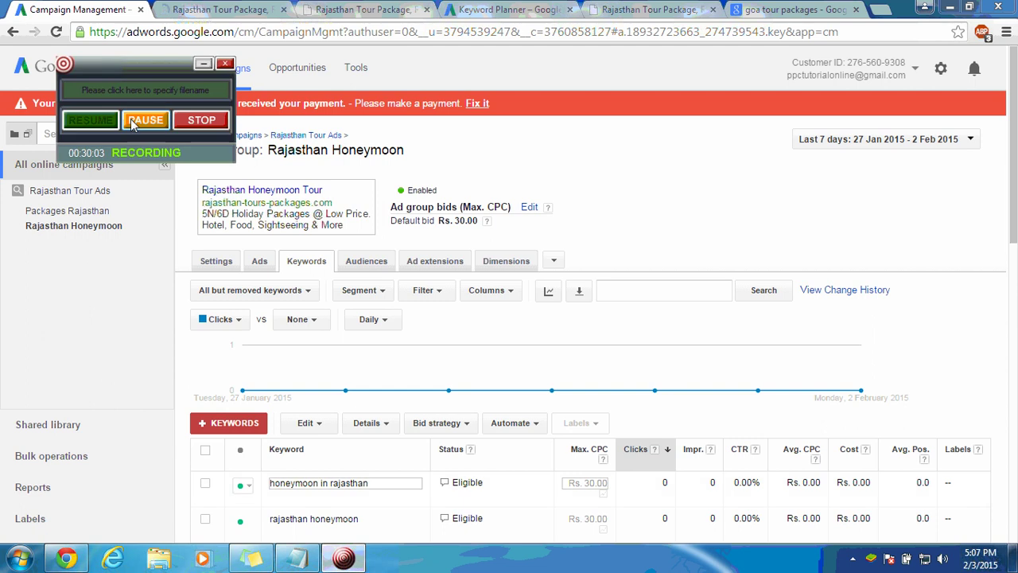